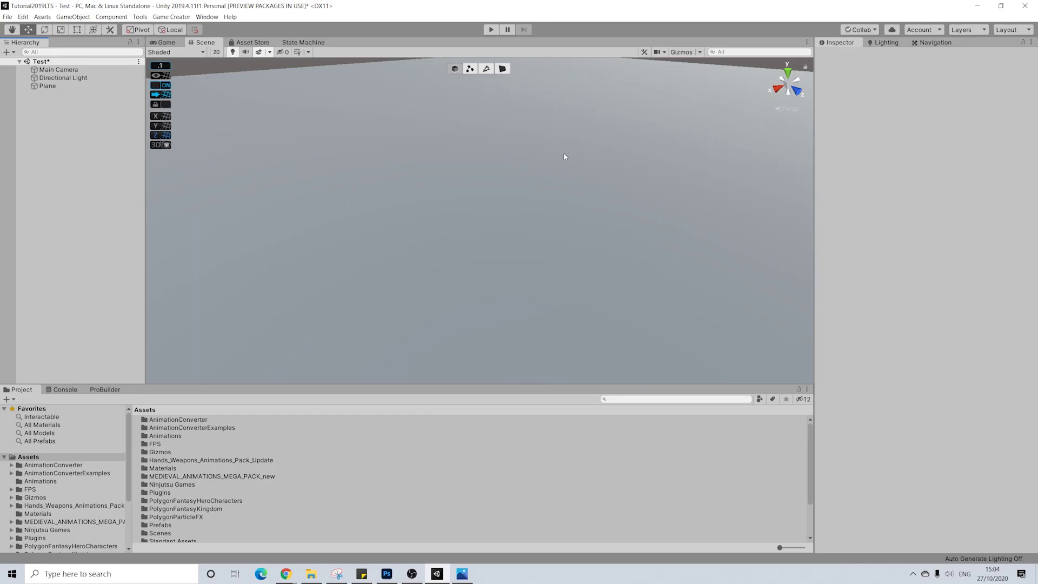
pyautogui.moveTo(556, 160); pyautogui.dragTo(489, 197, button='middle')
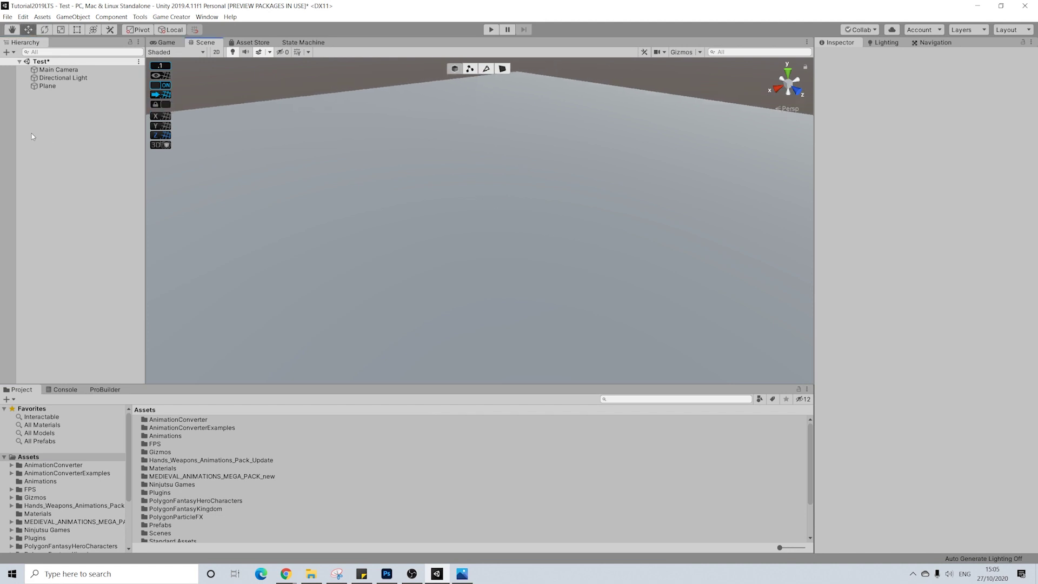
pyautogui.click(49, 86)
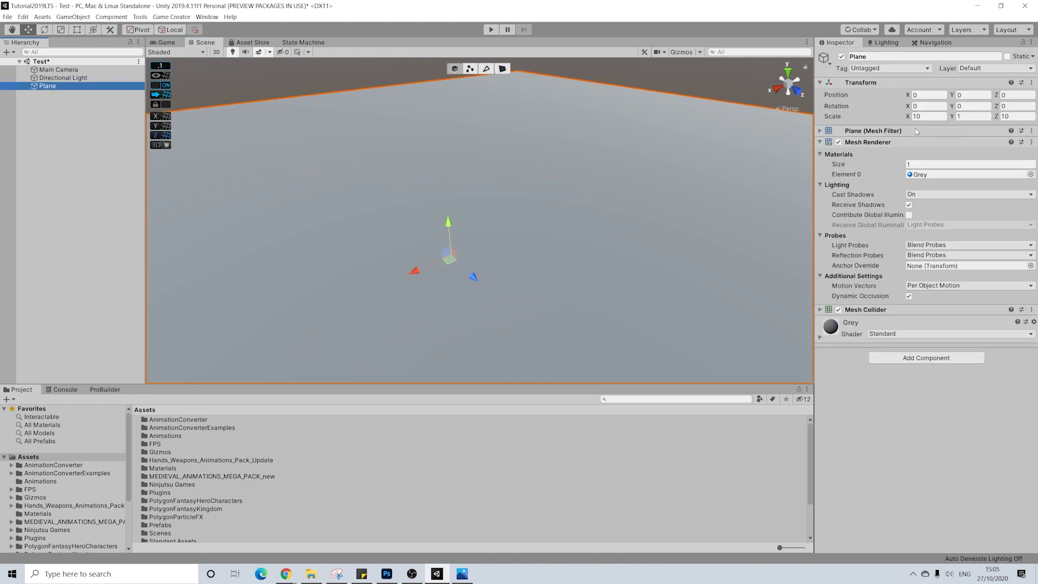
pyautogui.click(241, 75)
# Add a Game Creator Camera Motor object to the scene.
pyautogui.rightClick(40, 104)
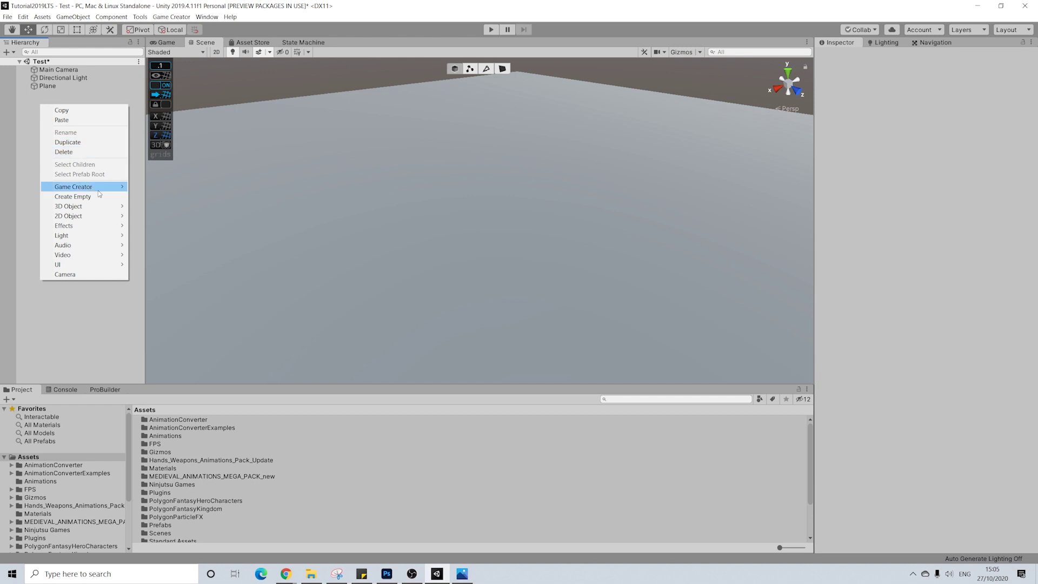
pyautogui.moveTo(103, 191)
pyautogui.moveTo(174, 209)
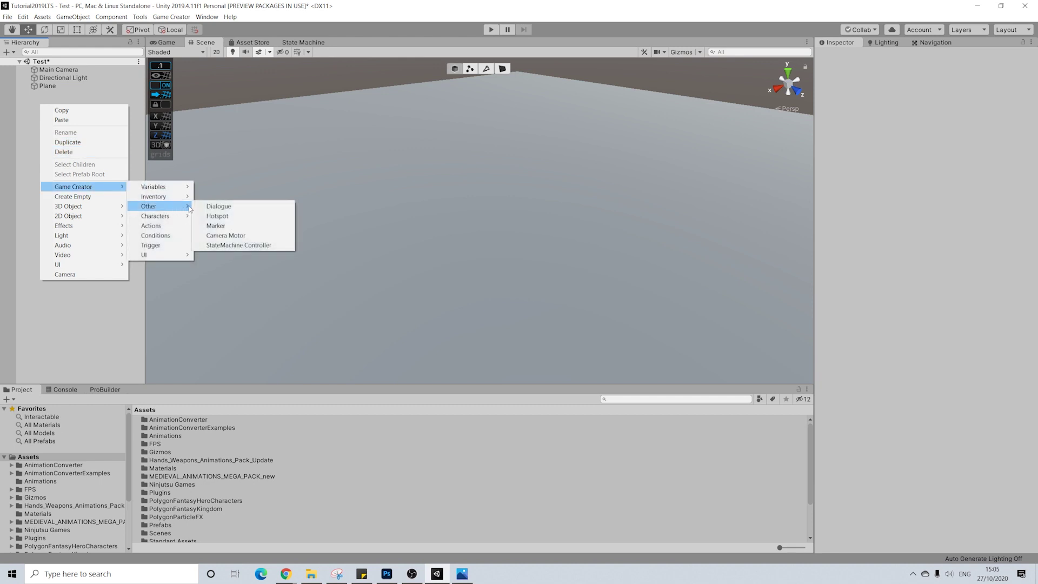
pyautogui.click(227, 236)
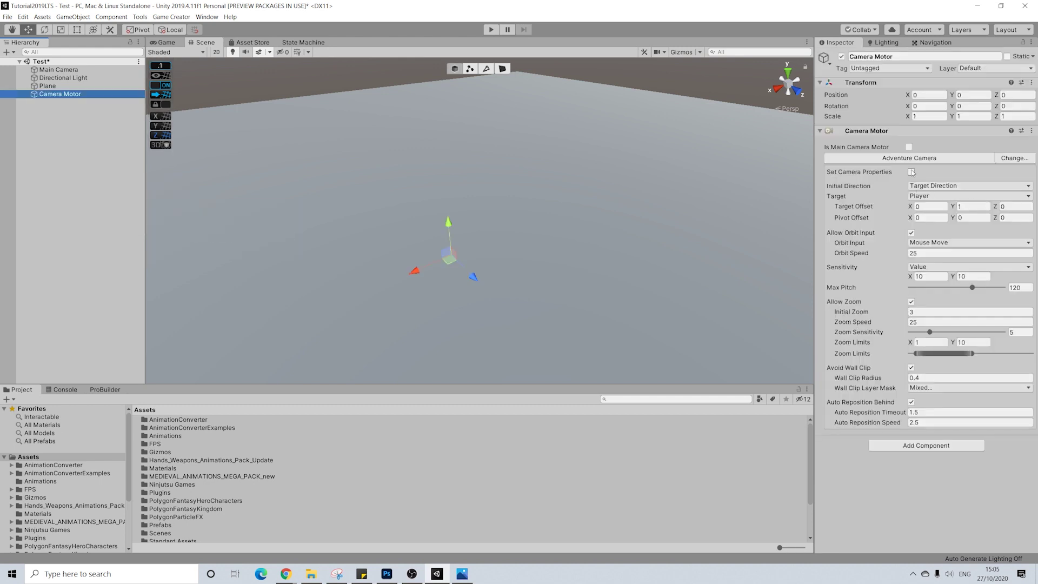
# Change the Camera Motor's type to Follow Camera and set its anchor offset to X 8, Y 8, Z 8.
pyautogui.click(1003, 158)
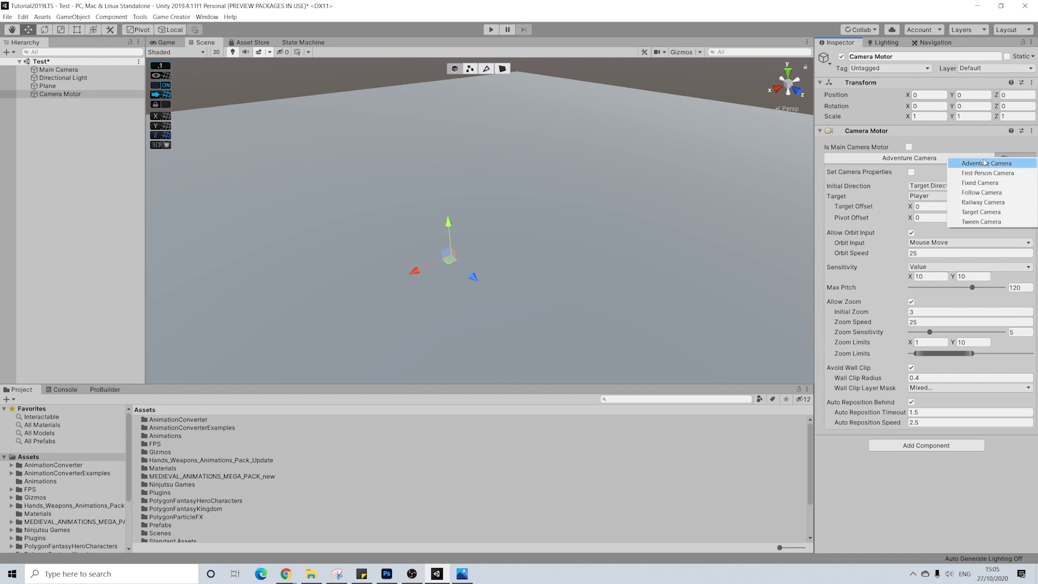
pyautogui.click(984, 193)
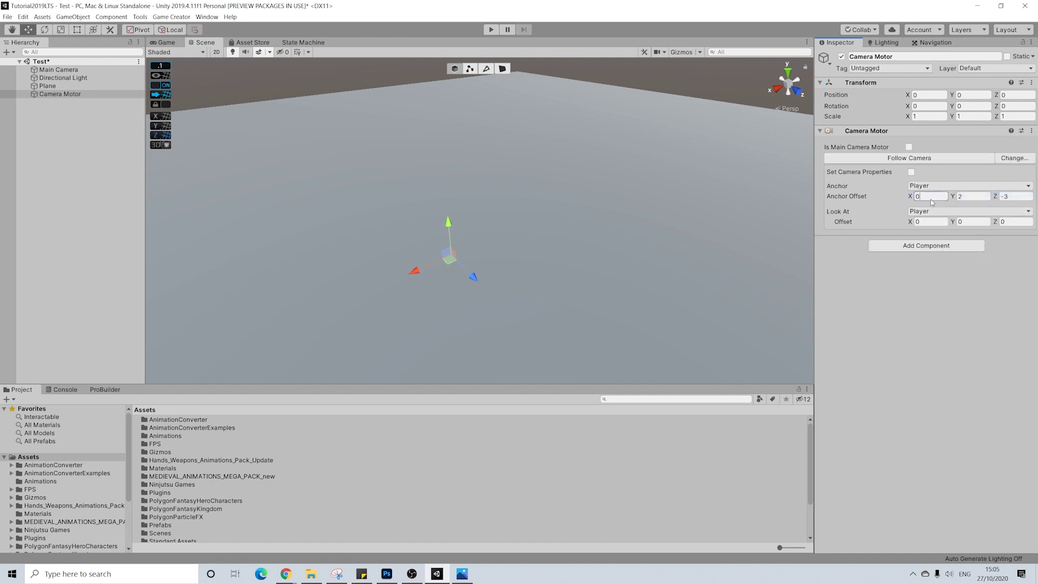
pyautogui.write('8')
pyautogui.press('Tab')
pyautogui.write('8')
pyautogui.press('Tab')
# Assign the Camera Motor object as the Current Camera Motor in the Main Camera's Camera Controller.
pyautogui.rightClick(59, 114)
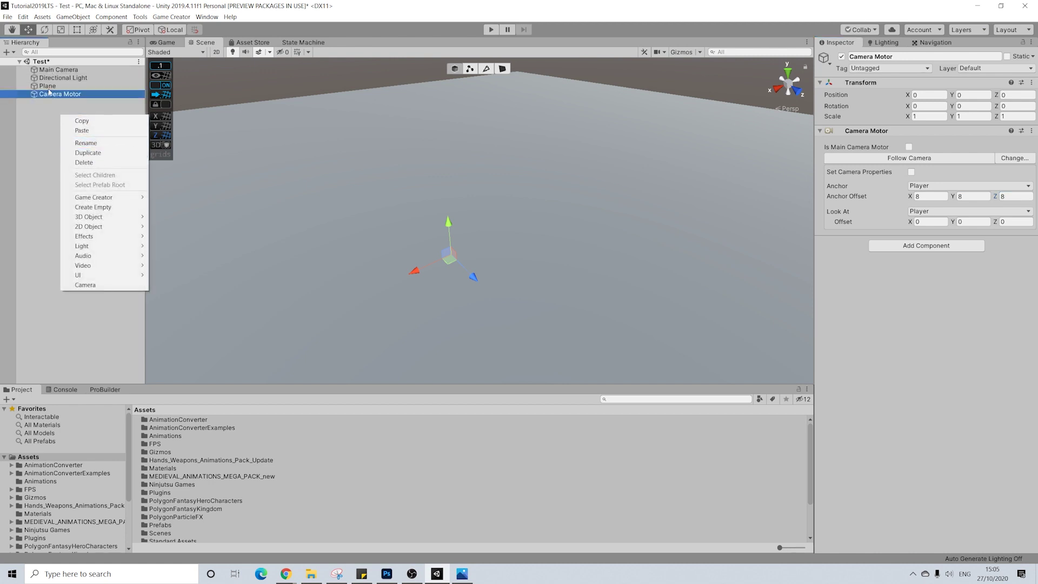
pyautogui.click(59, 71)
pyautogui.click(58, 69)
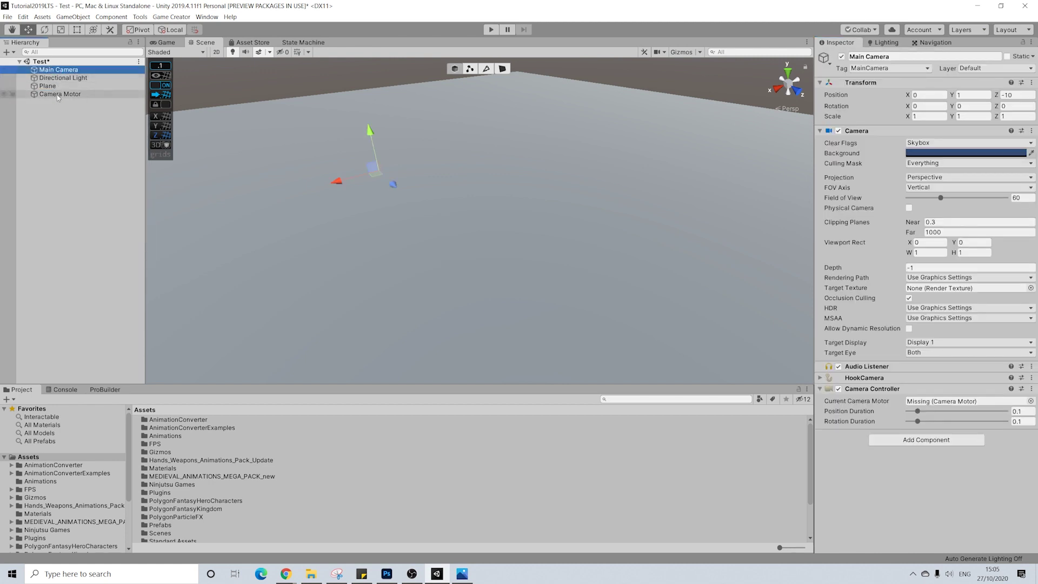
pyautogui.moveTo(59, 98); pyautogui.dragTo(943, 407)
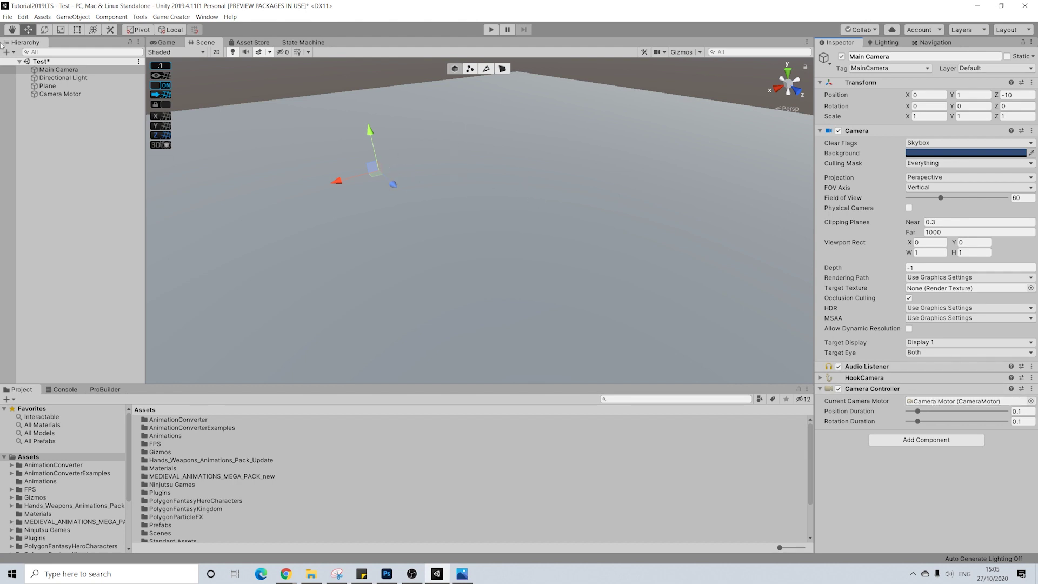
pyautogui.click(934, 401)
# Add a Game Creator Player character to the scene.
pyautogui.click(53, 120)
pyautogui.rightClick(53, 120)
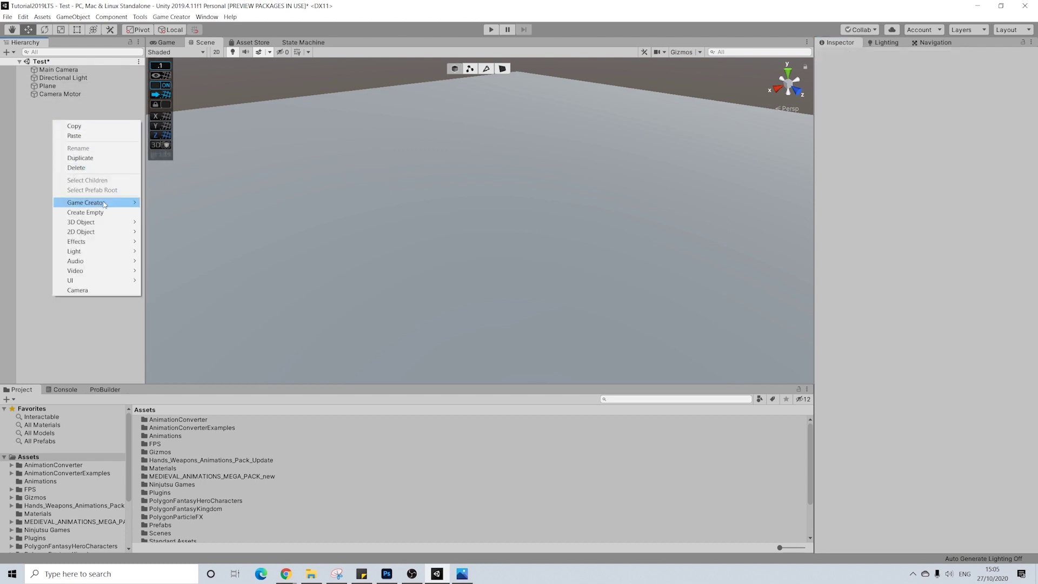
pyautogui.moveTo(111, 205)
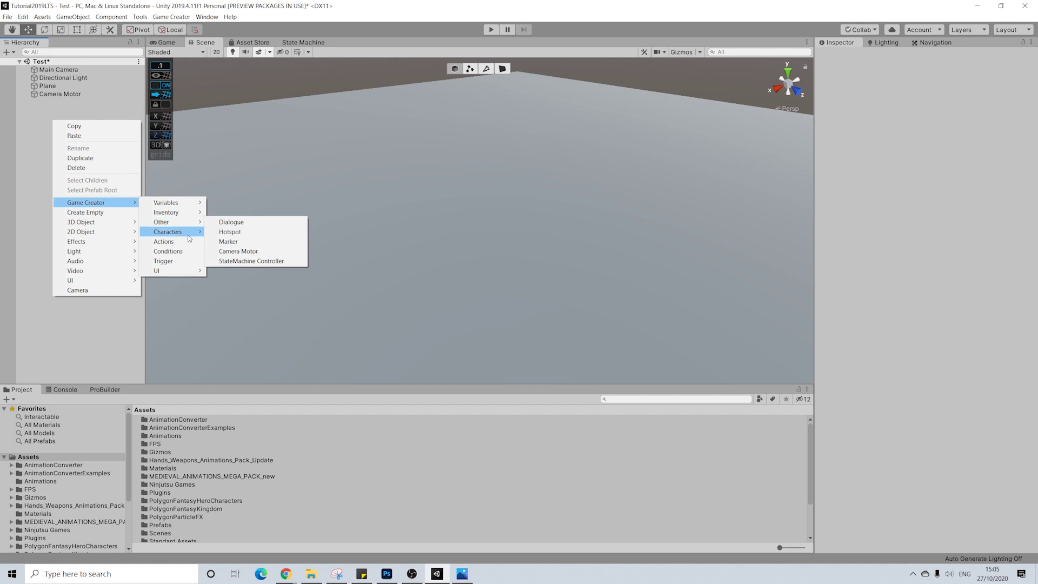
pyautogui.moveTo(190, 232)
pyautogui.click(224, 242)
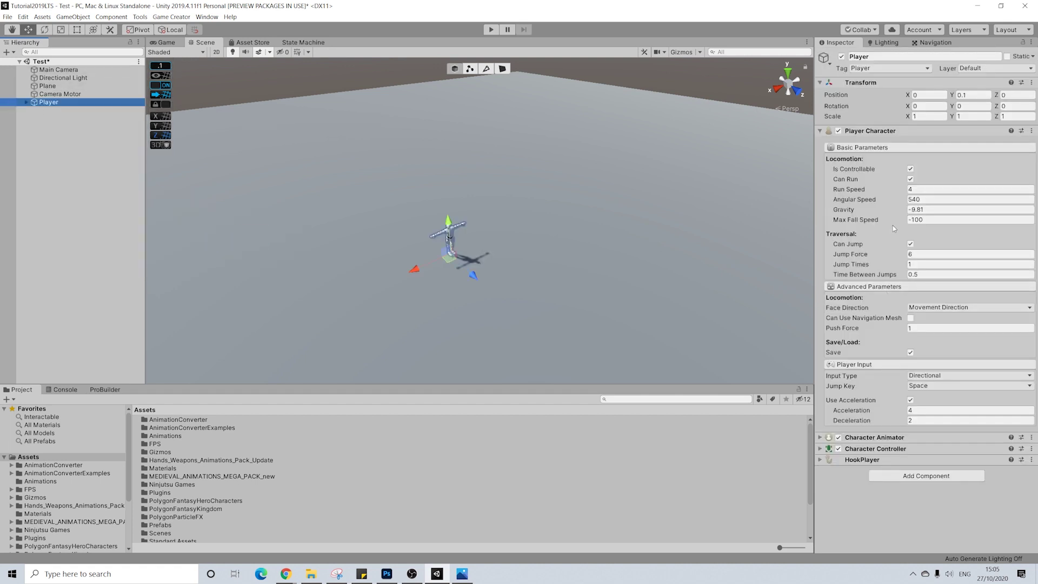
# Set the Player's input type to Point And Click, disable Use Acceleration and enable Can Use Navigation Mesh.
pyautogui.click(934, 374)
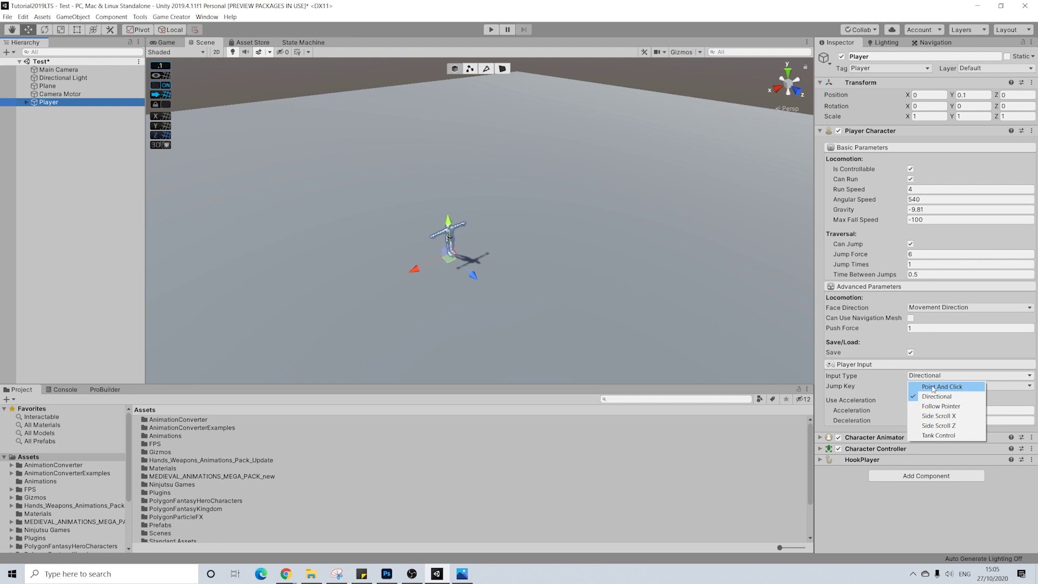
pyautogui.click(934, 387)
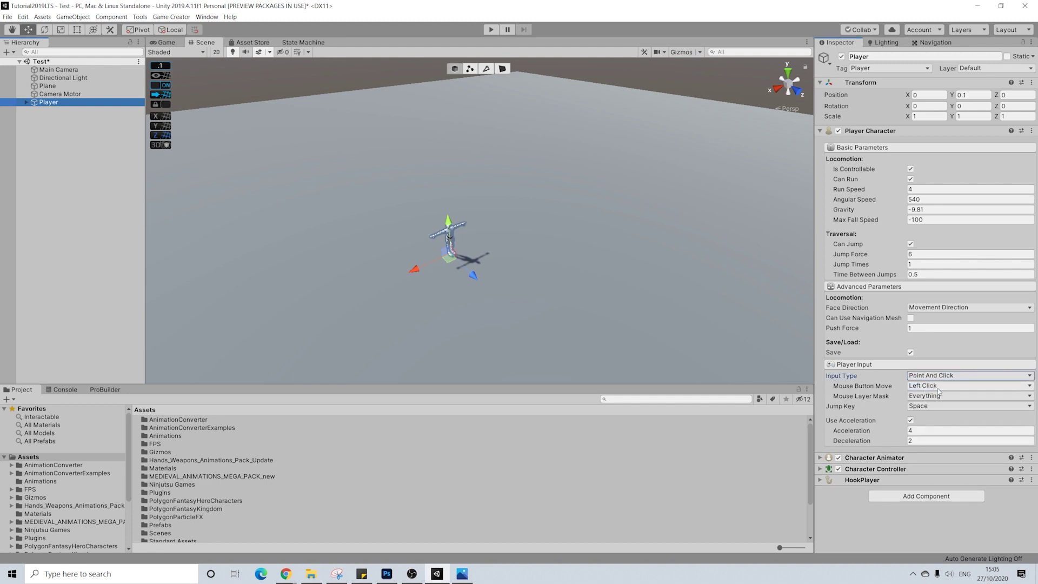
pyautogui.click(910, 421)
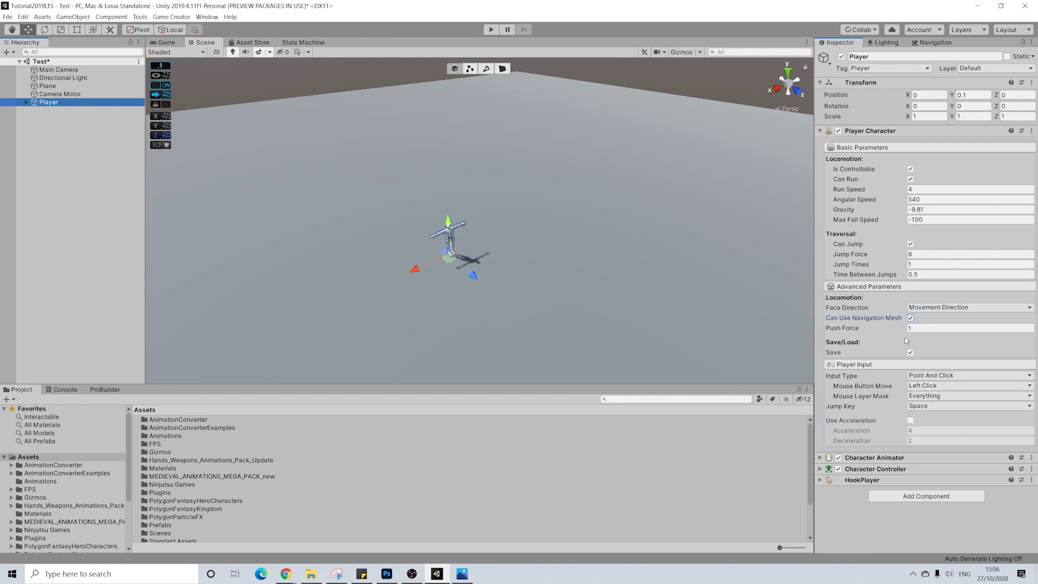
# Run the scene in play mode and test point-and-click movement by sending the player to several spots on the plane.
pyautogui.click(490, 30)
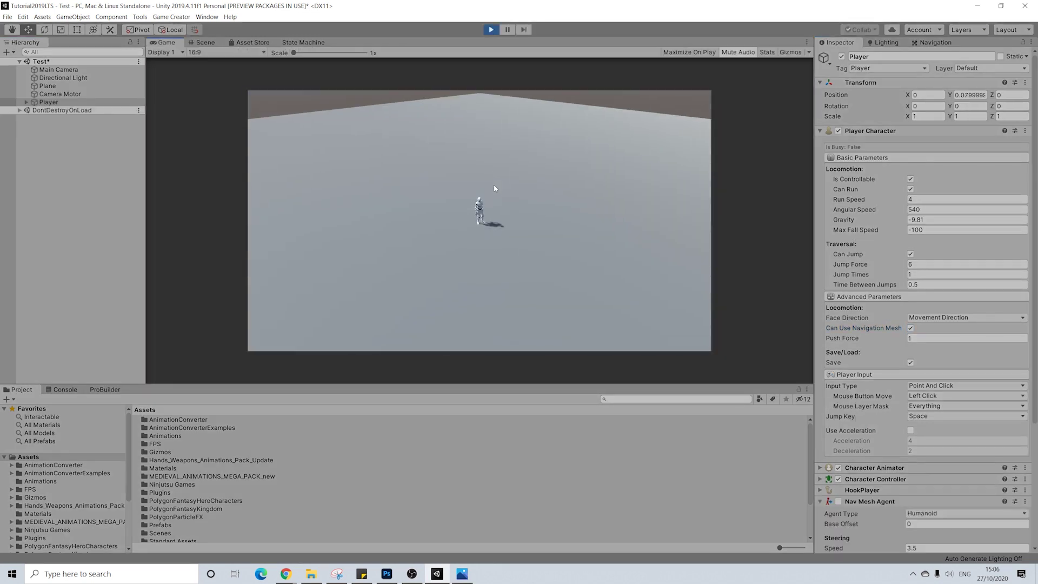
pyautogui.click(47, 102)
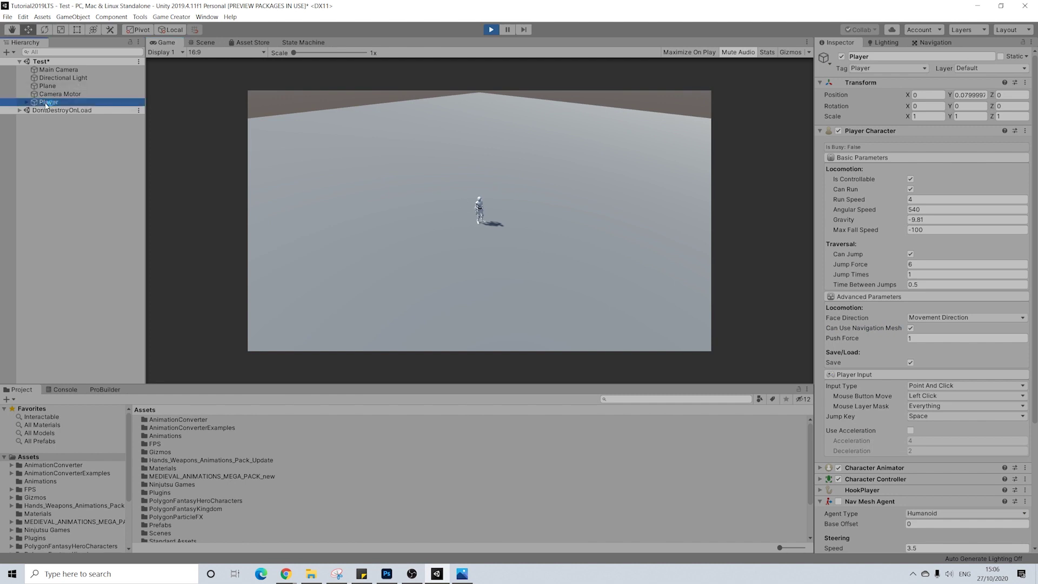
pyautogui.click(482, 207)
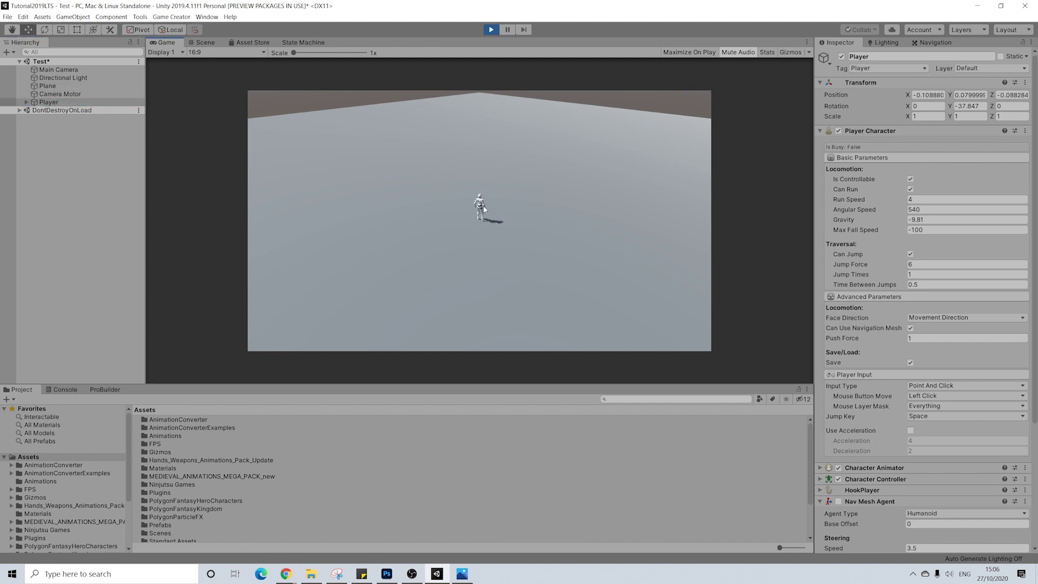
pyautogui.click(416, 260)
pyautogui.click(309, 197)
pyautogui.click(605, 178)
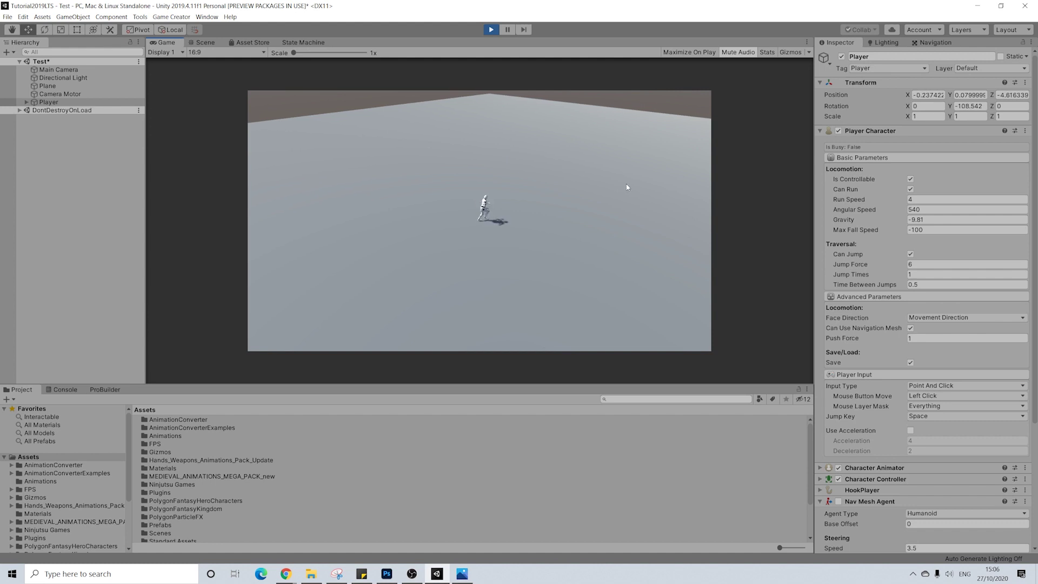
pyautogui.click(410, 306)
pyautogui.click(411, 153)
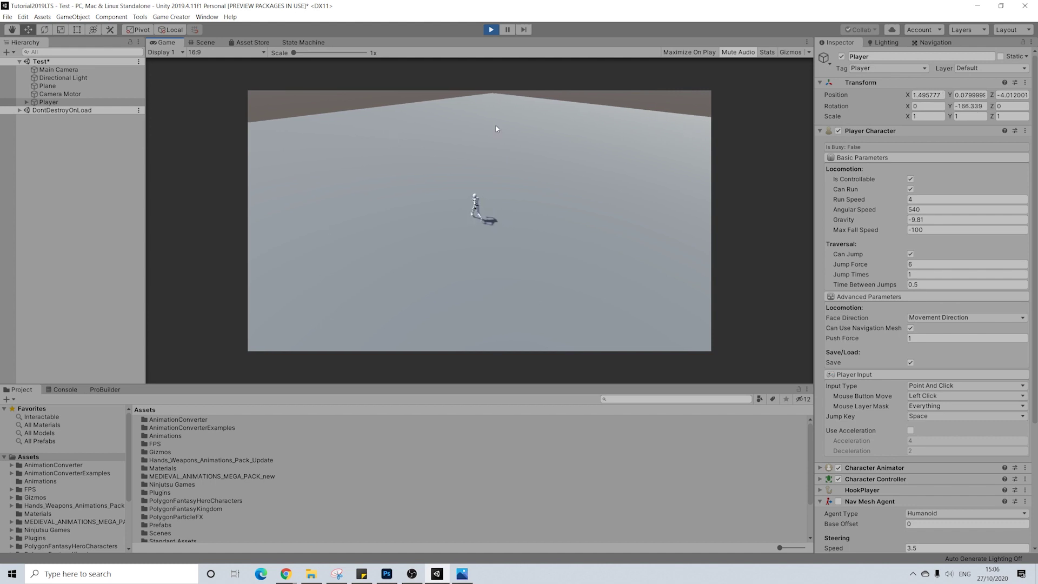
pyautogui.click(620, 171)
pyautogui.click(449, 288)
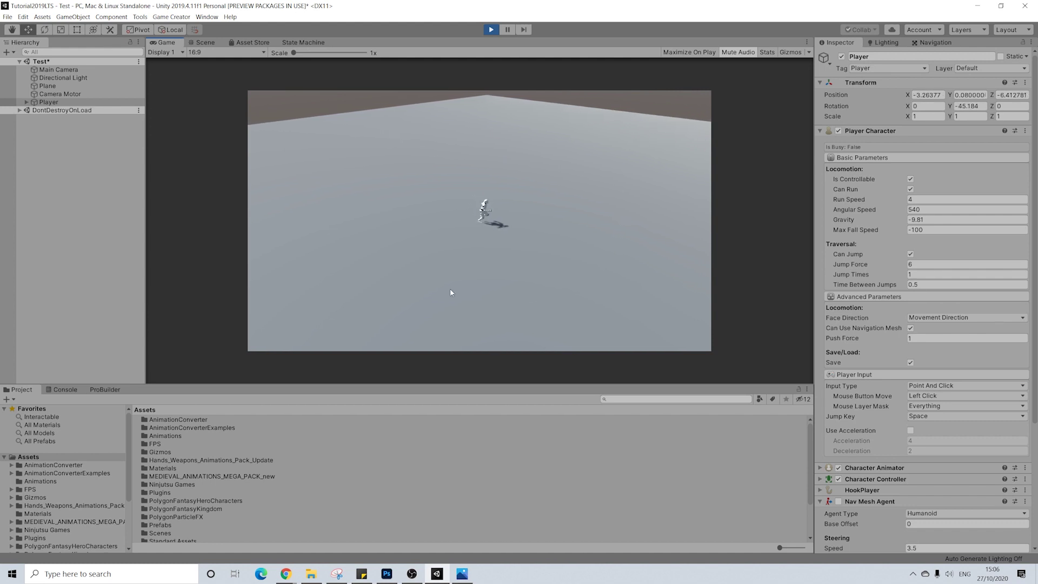
pyautogui.click(324, 199)
pyautogui.click(399, 132)
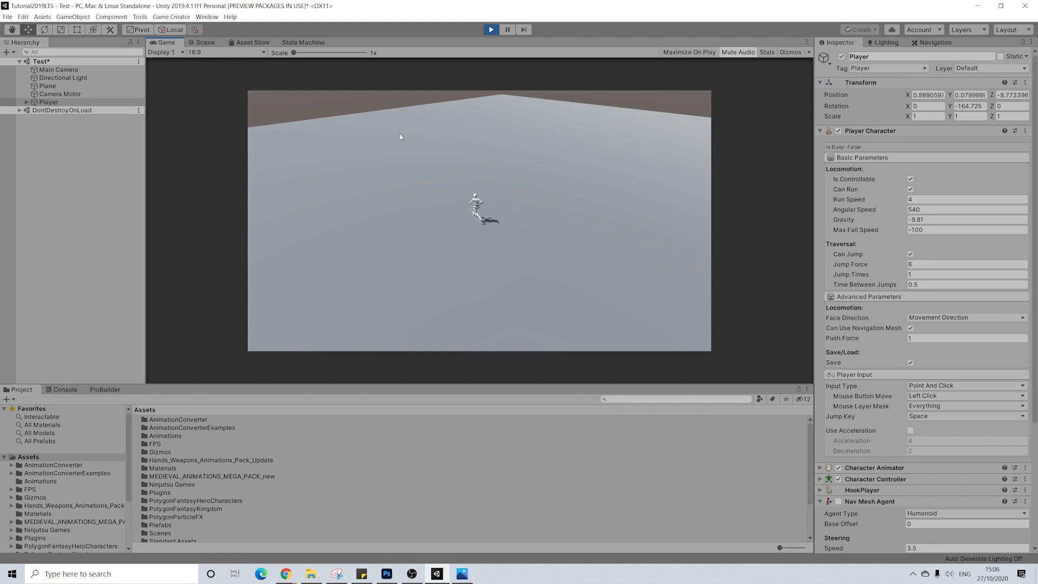
# Enable Use Acceleration on the running player and test its movement at a few spots.
pyautogui.click(911, 430)
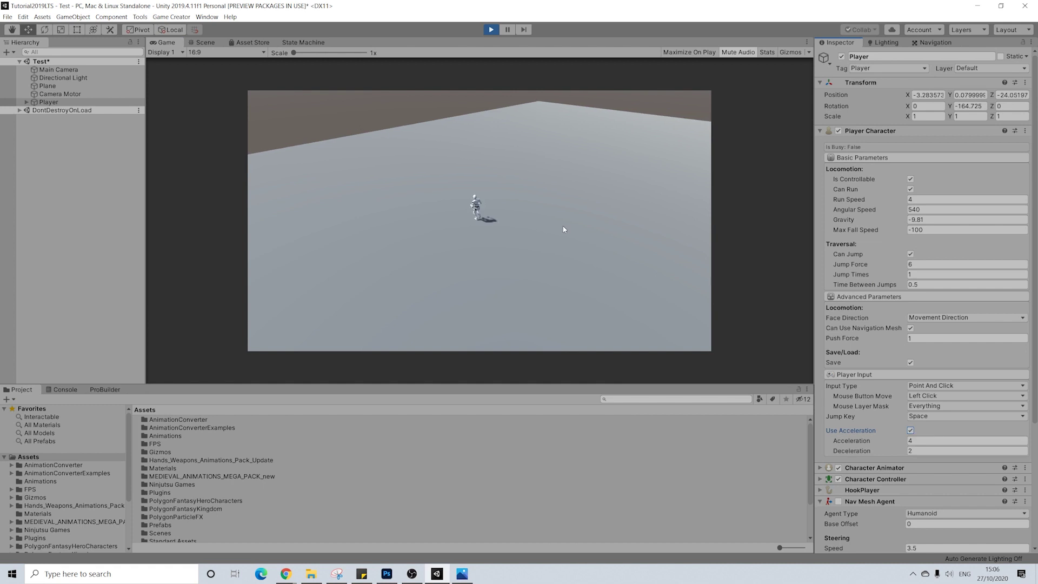
pyautogui.click(566, 229)
pyautogui.click(371, 189)
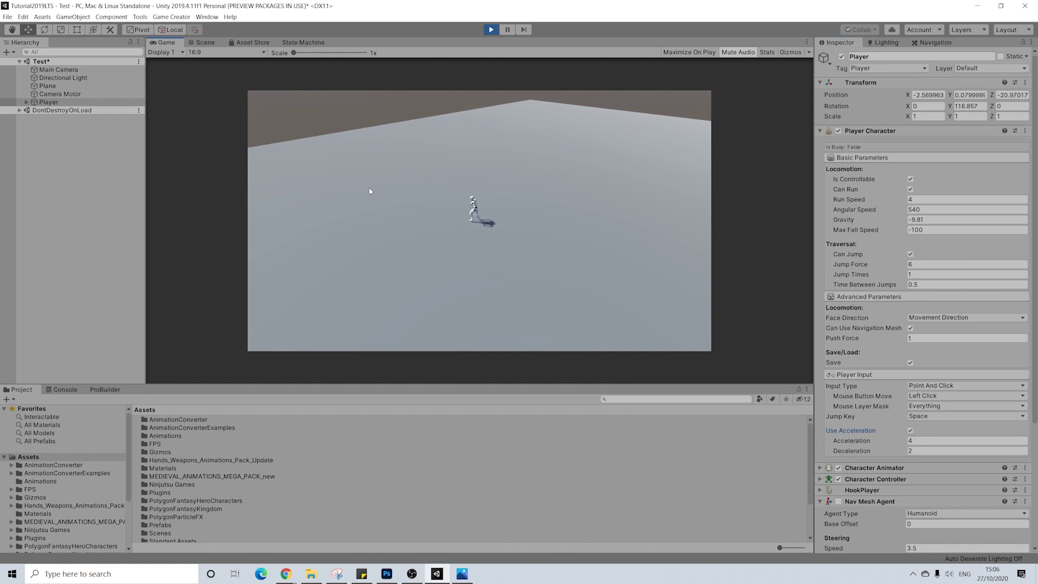
pyautogui.click(578, 187)
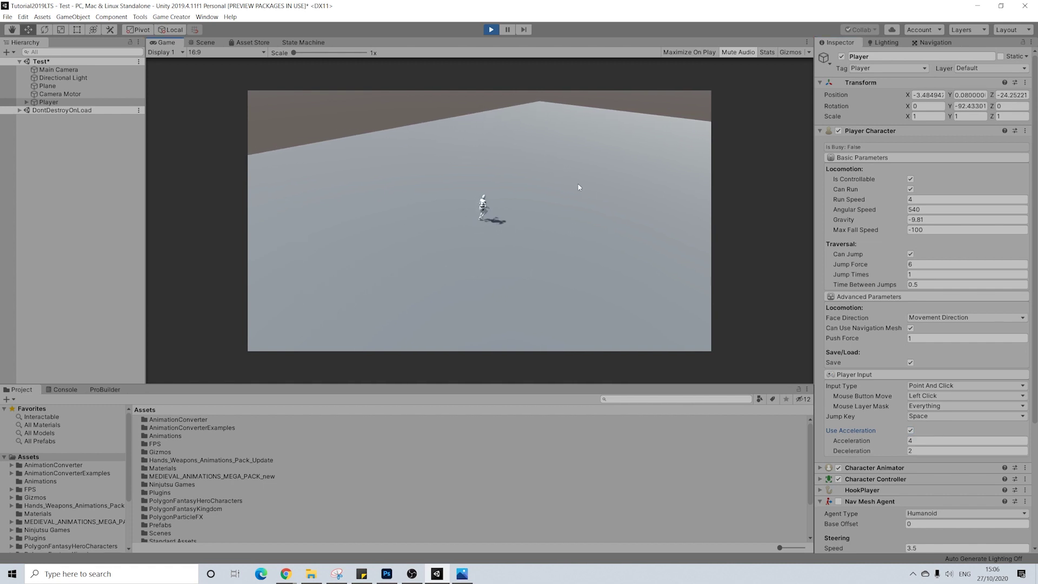
# Disable Use Acceleration on the running player and test its movement again.
pyautogui.click(910, 430)
pyautogui.click(638, 299)
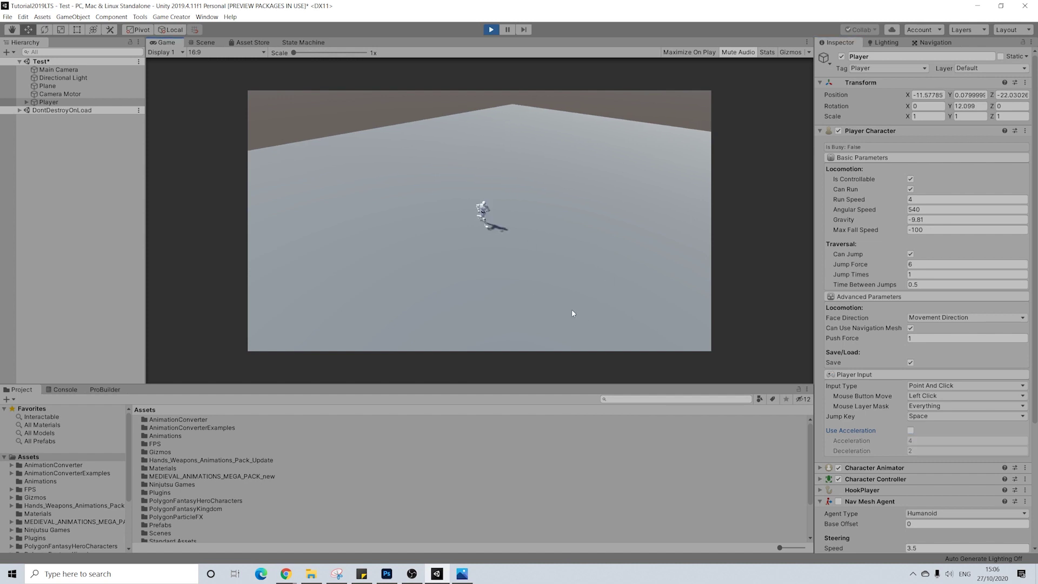
pyautogui.click(506, 254)
# Set the Camera Motor's anchor offset to X 6, Y 6, Z 6 while the game runs.
pyautogui.click(78, 94)
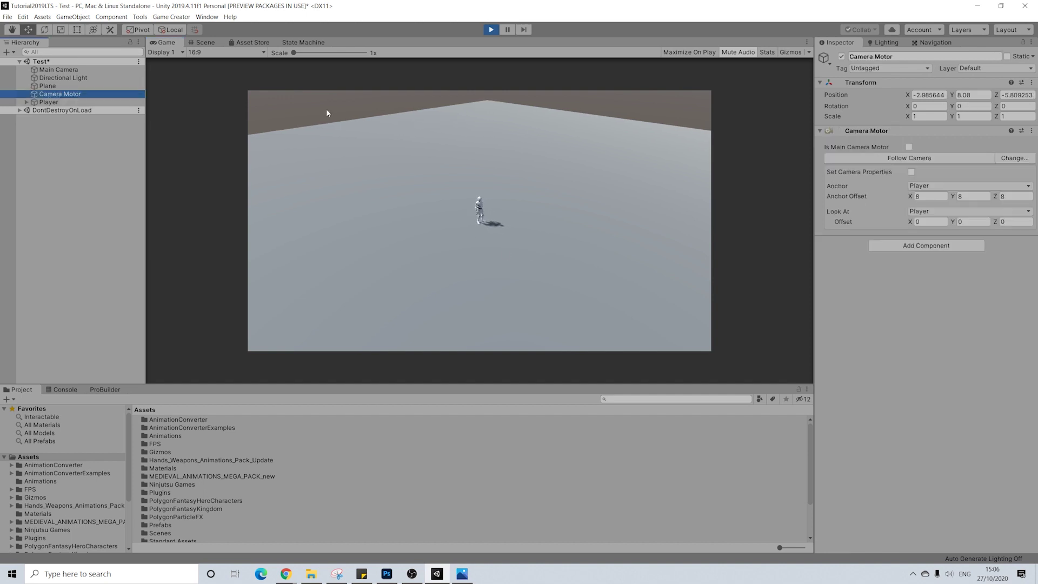
pyautogui.click(931, 197)
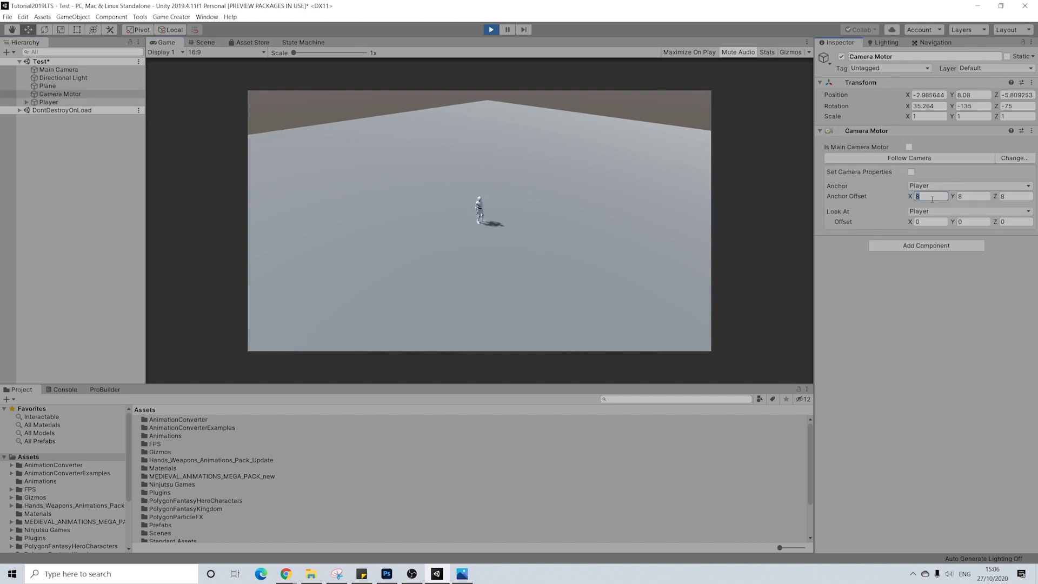
pyautogui.write('6')
pyautogui.press('Tab')
pyautogui.write('6')
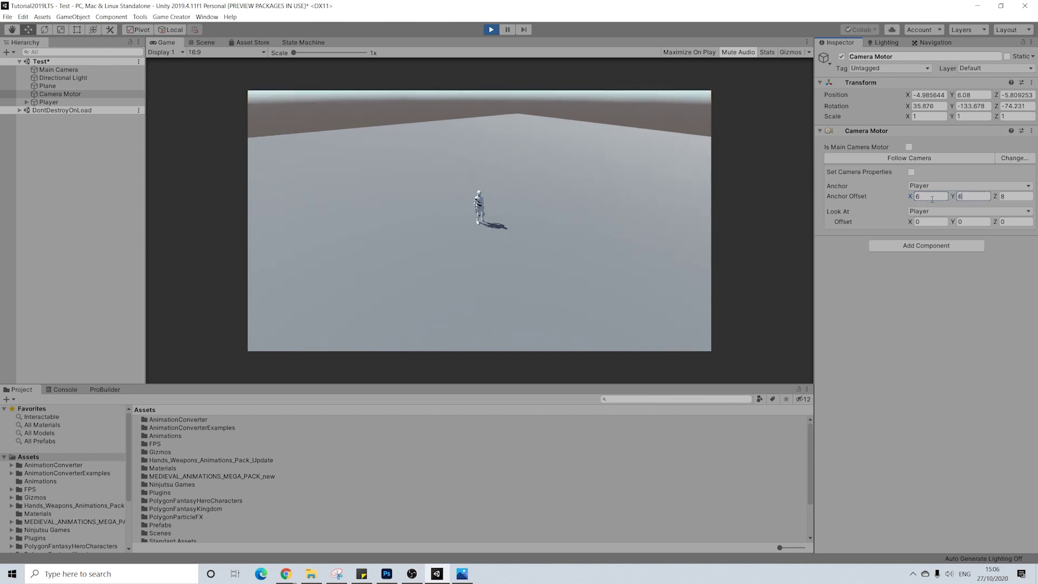
pyautogui.press('Tab')
pyautogui.write('6')
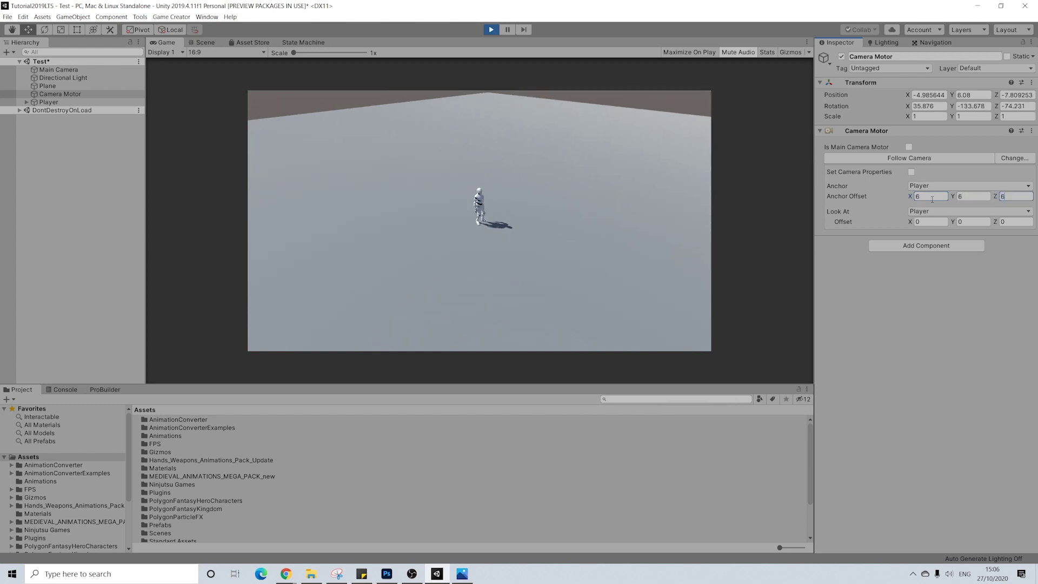
# Try a Camera Motor anchor offset of X 10, Y 10, Z 10 in the running game.
pyautogui.click(932, 197)
pyautogui.write('10')
pyautogui.press('Tab')
pyautogui.write('10')
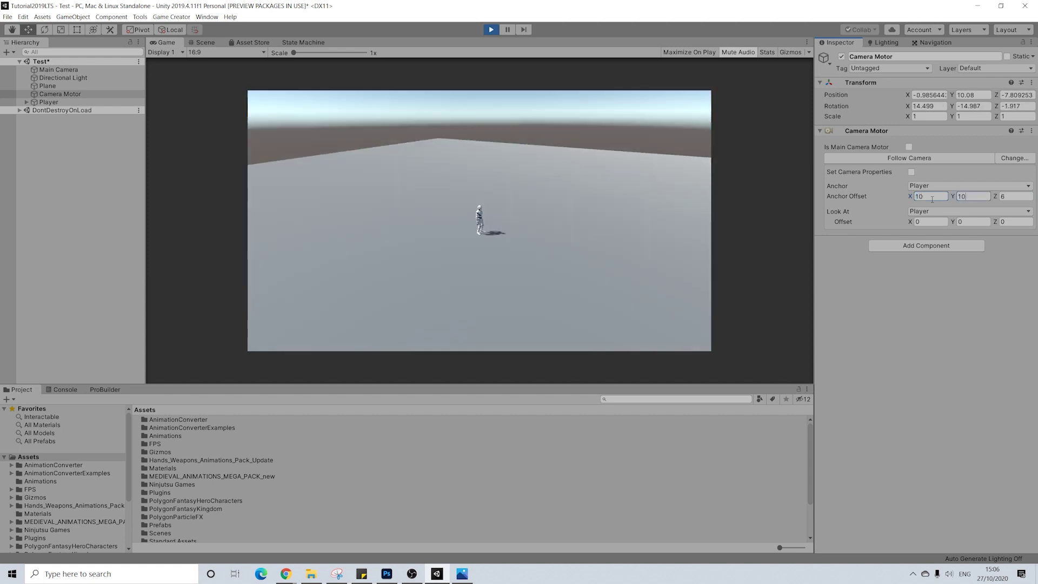
pyautogui.press('Tab')
pyautogui.write('10')
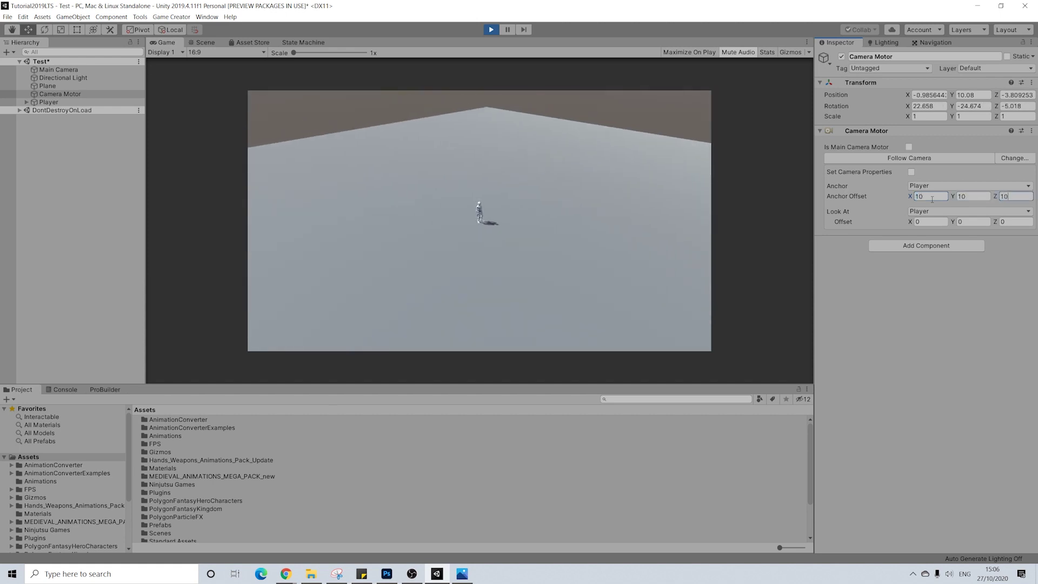
# Change the Camera Motor's anchor offset to X 4, Y 4, Z 4 in the running game.
pyautogui.click(932, 197)
pyautogui.write('4')
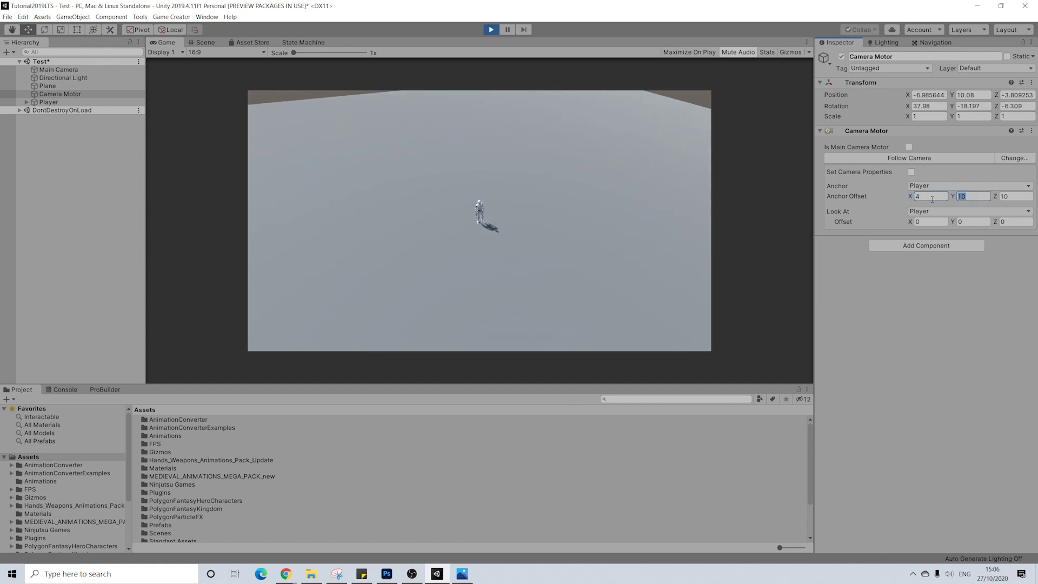
pyautogui.press('Tab')
pyautogui.write('4')
pyautogui.press('Tab')
pyautogui.write('4')
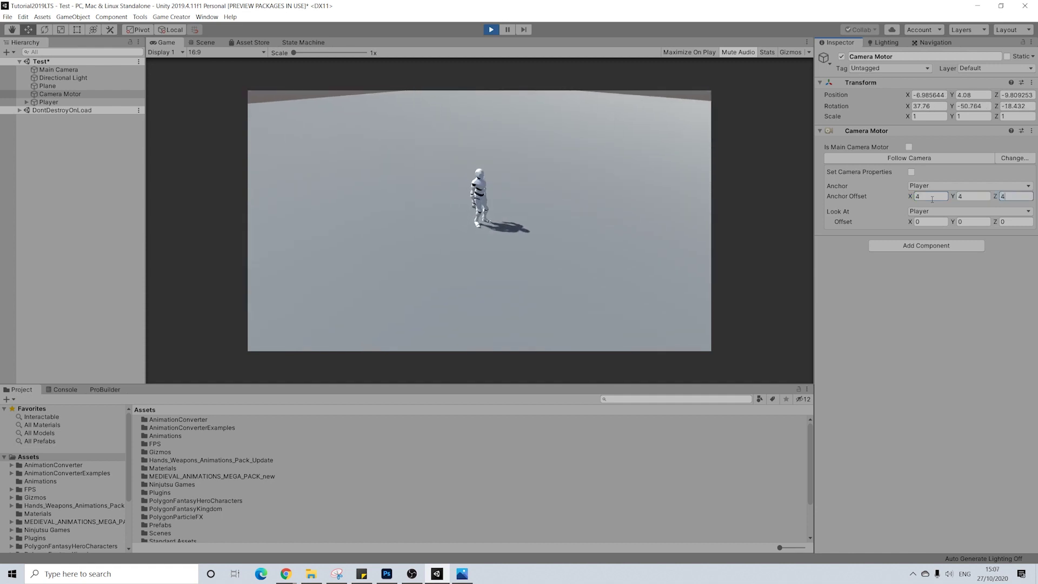
# Try a Camera Motor anchor offset of X 8, Y 8, Z 8 in the running game.
pyautogui.click(932, 198)
pyautogui.write('8')
pyautogui.press('Tab')
pyautogui.write('8')
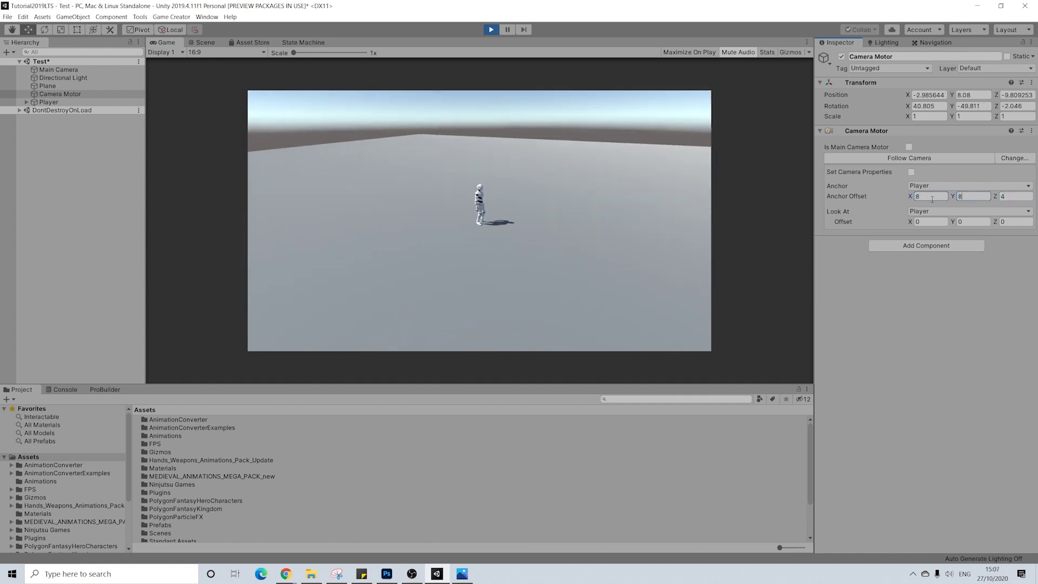
pyautogui.press('Tab')
pyautogui.write('8')
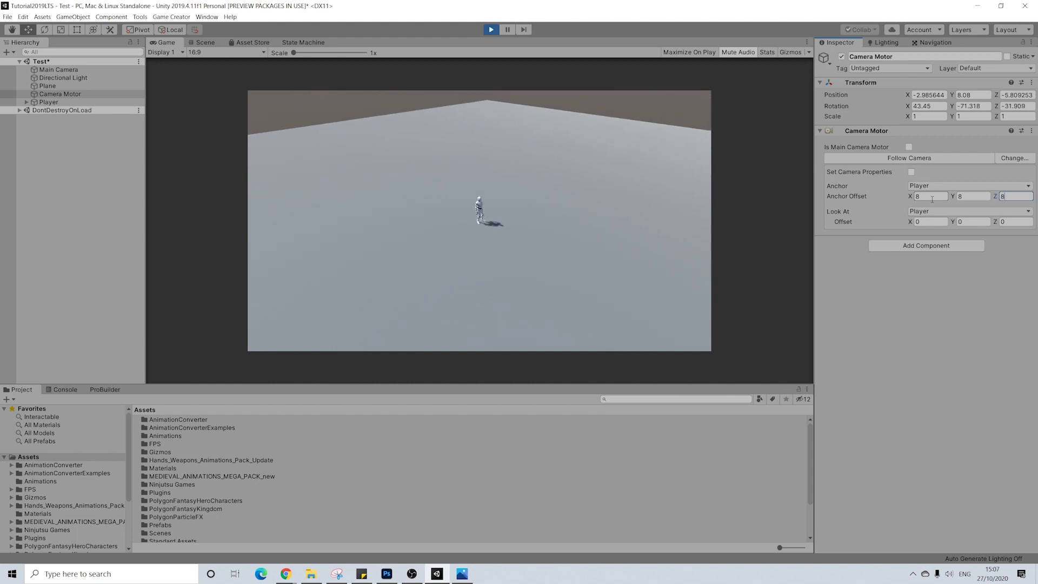
# Change the Camera Motor's anchor offset to X 6, Y 6, Z 6 while the game runs.
pyautogui.click(932, 197)
pyautogui.write('6')
pyautogui.press('Tab')
pyautogui.write('6')
pyautogui.press('Tab')
pyautogui.write('6')
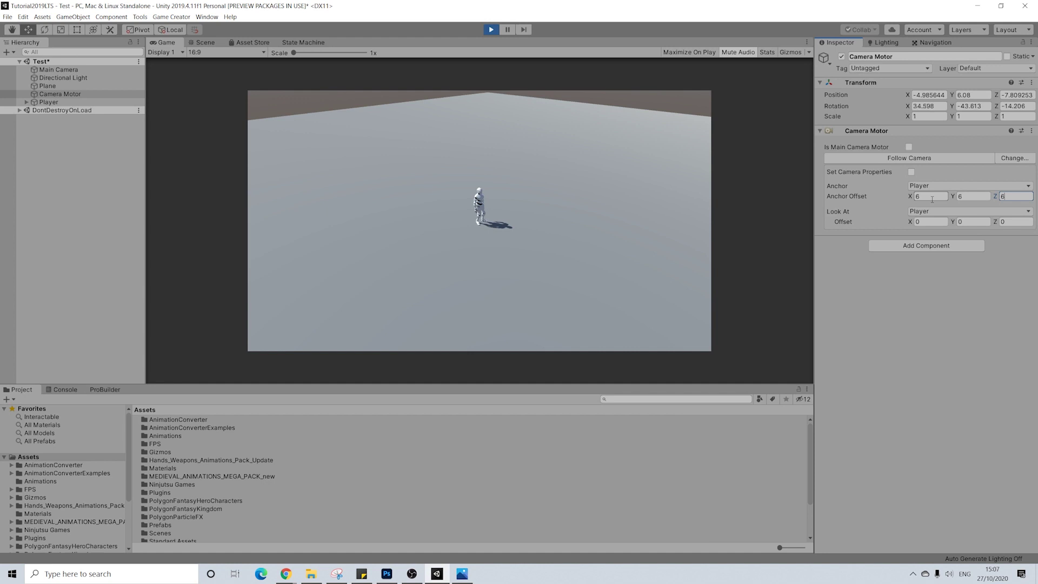
# Set the Camera Motor's anchor offset back to X 8, Y 8, Z 8 in the running game.
pyautogui.click(932, 197)
pyautogui.write('8')
pyautogui.press('Tab')
pyautogui.write('8')
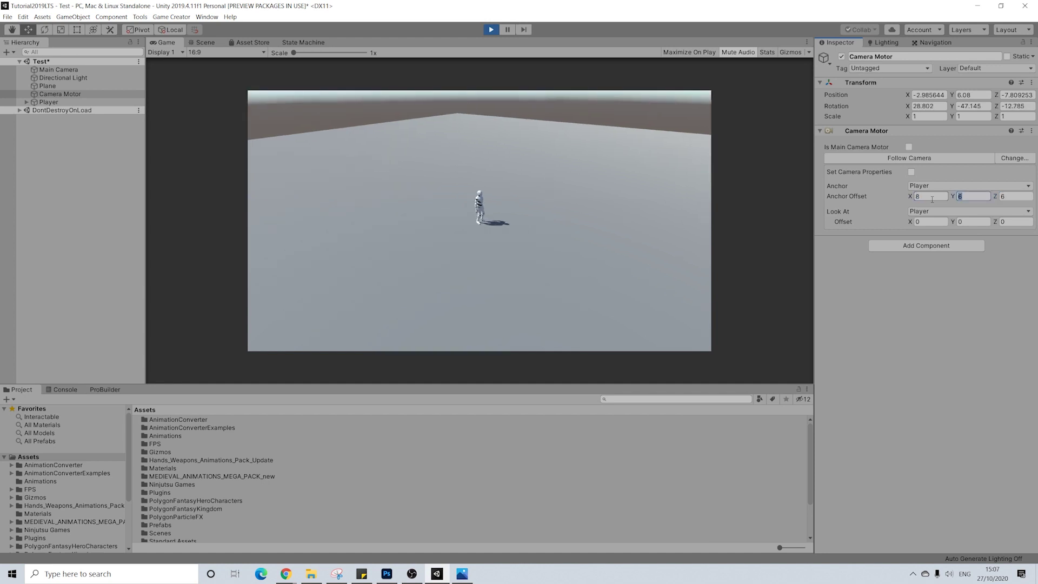
pyautogui.press('Tab')
pyautogui.write('8')
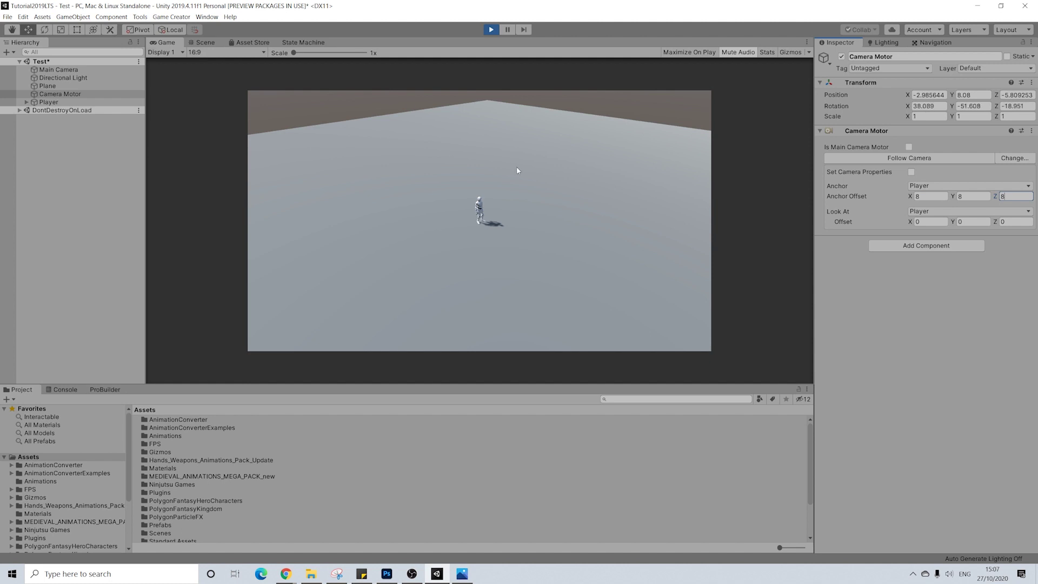
# Stop play mode and enable Is Main Camera Motor on the Camera Motor.
pyautogui.click(491, 29)
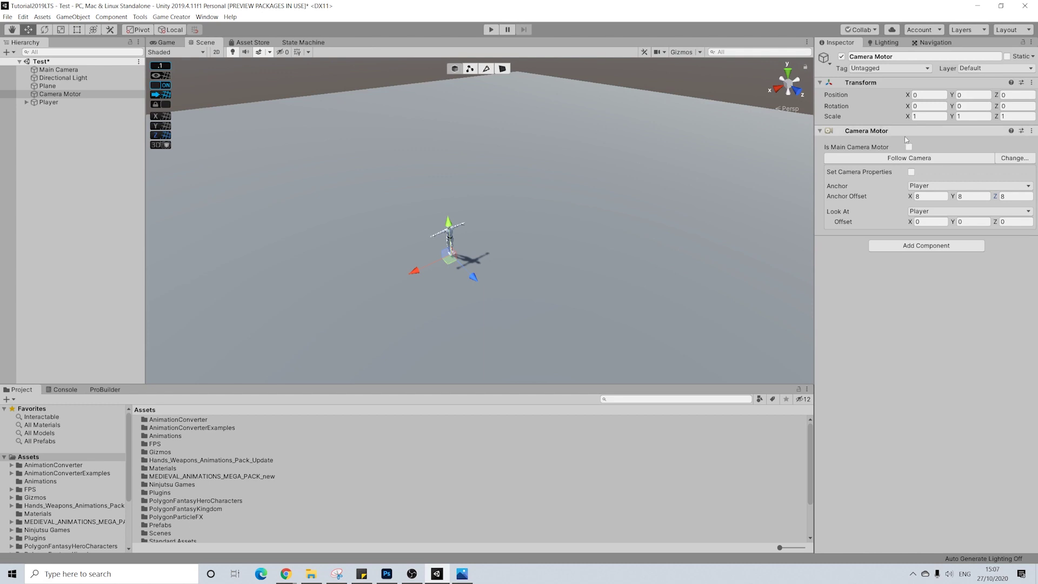
pyautogui.click(909, 148)
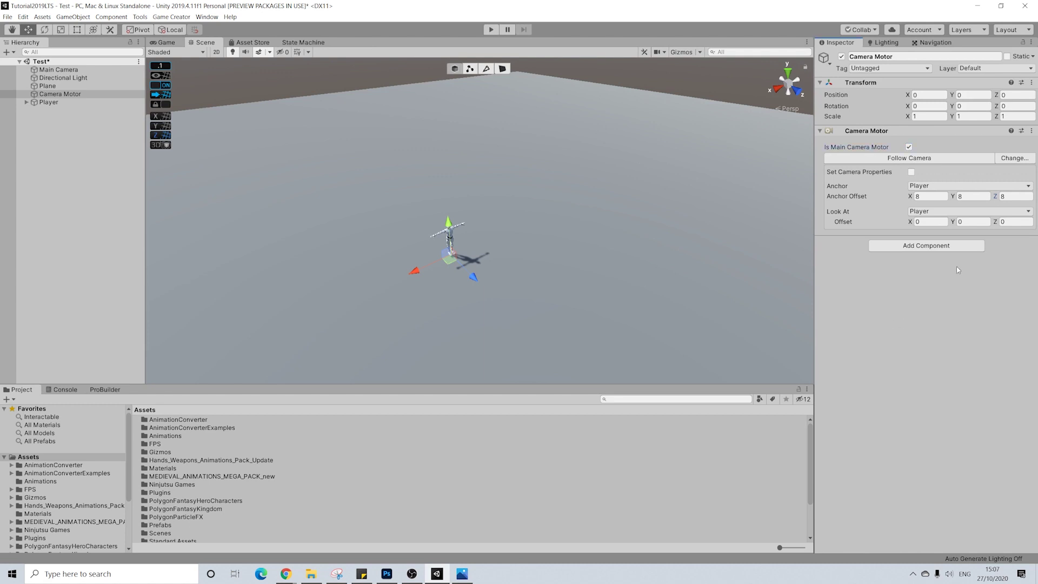
# Create an empty child object under Player and name it ShooterMechanics.
pyautogui.click(40, 103)
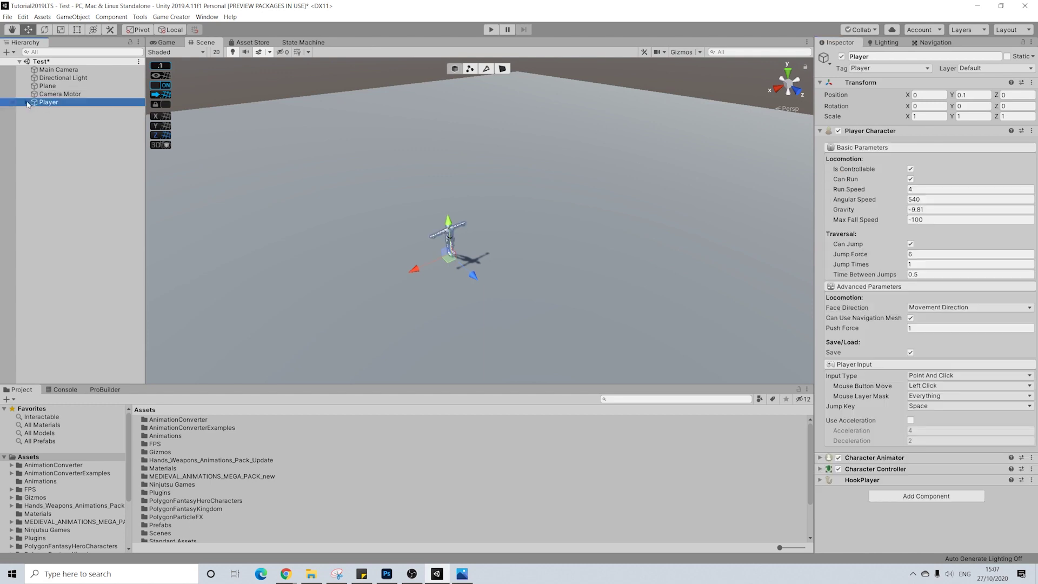
pyautogui.keyDown('ctrl'); pyautogui.click(29, 103); pyautogui.keyUp('ctrl')
pyautogui.click(27, 103)
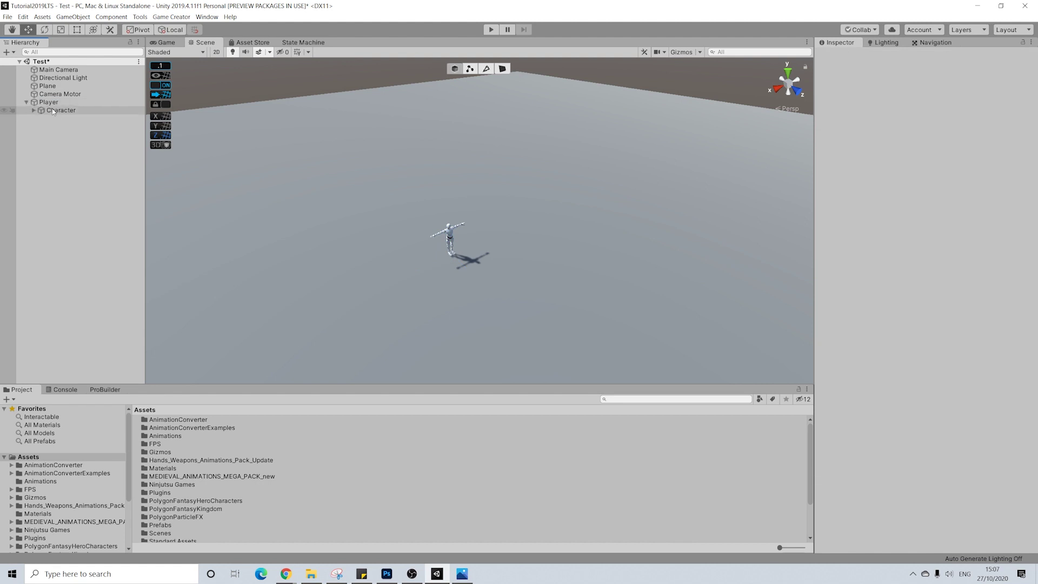
pyautogui.rightClick(50, 102)
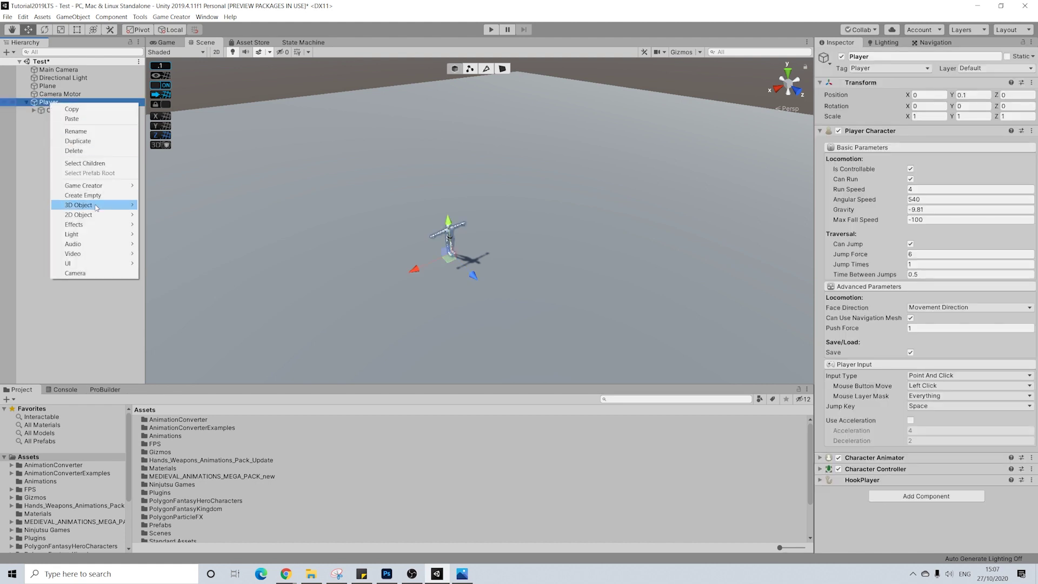
pyautogui.click(83, 195)
pyautogui.click(886, 54)
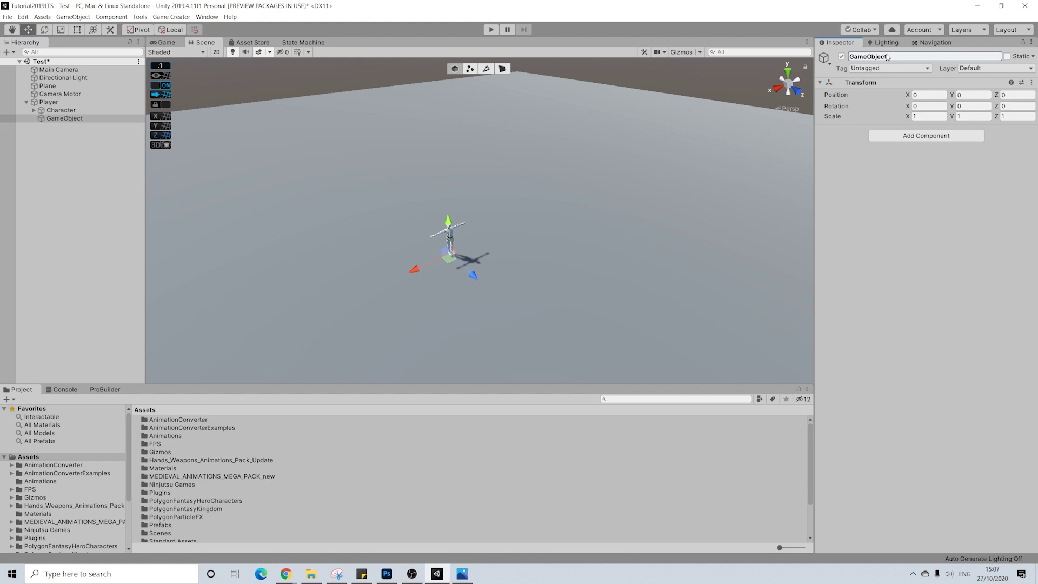
pyautogui.write('ShooterMechanics')
pyautogui.press('Return')
# Add two Trigger components to the ShooterMechanics object.
pyautogui.click(914, 135)
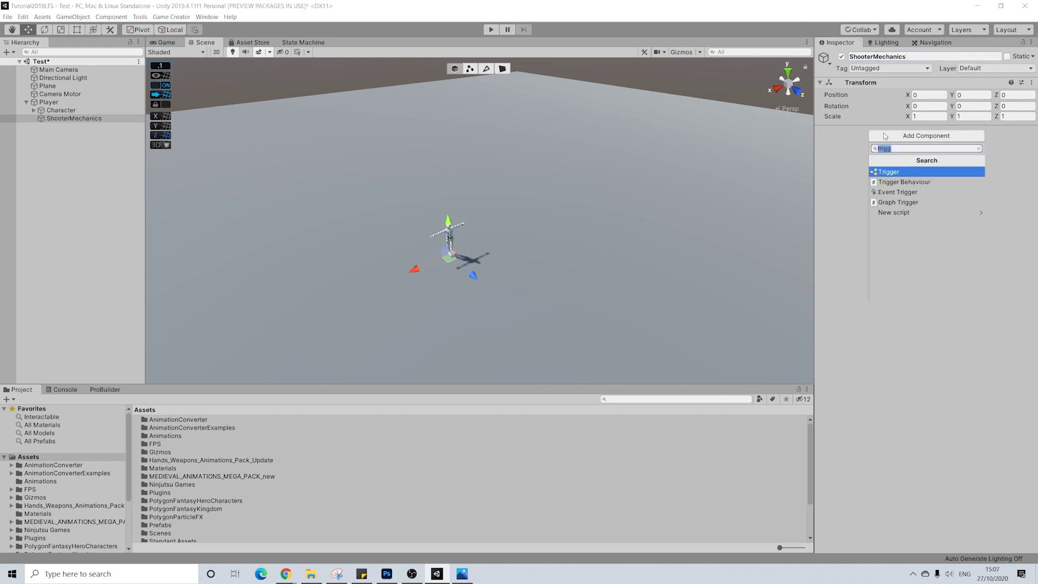
pyautogui.click(887, 172)
pyautogui.click(926, 192)
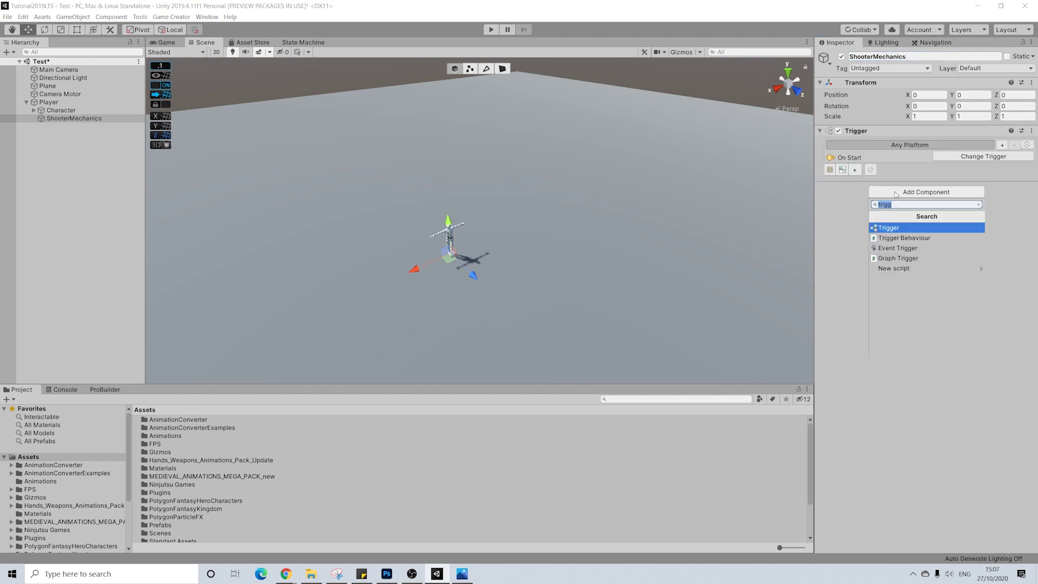
pyautogui.click(895, 228)
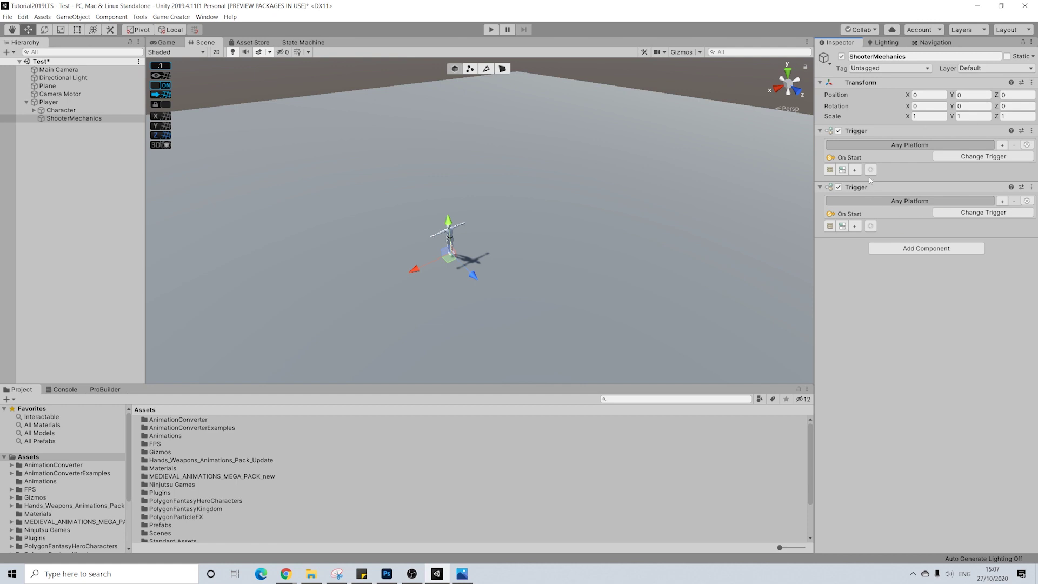
# Give the first trigger a Conditions slot and set it to On Key Down with key code Alpha 1.
pyautogui.click(842, 169)
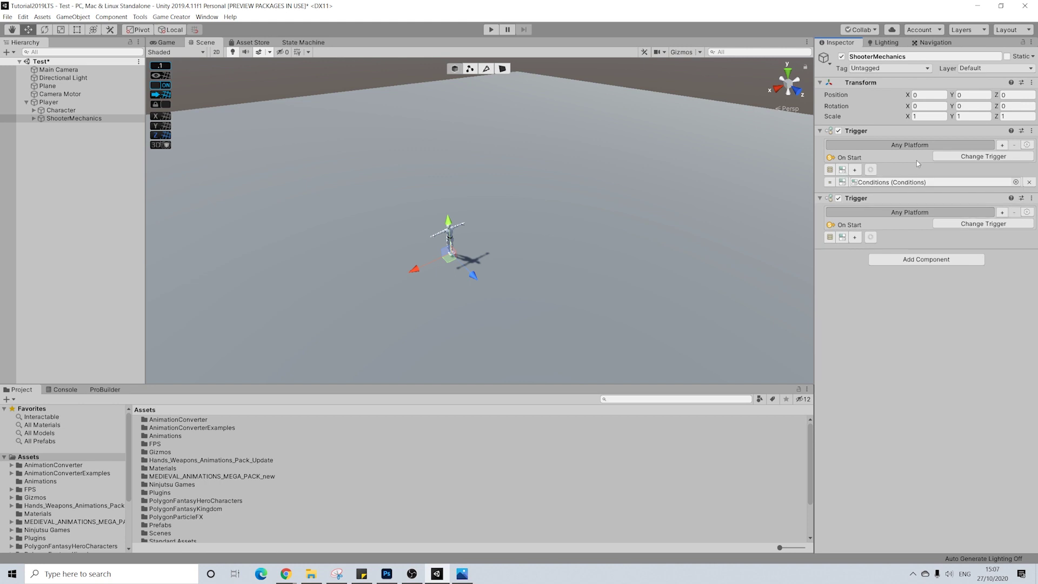
pyautogui.click(865, 157)
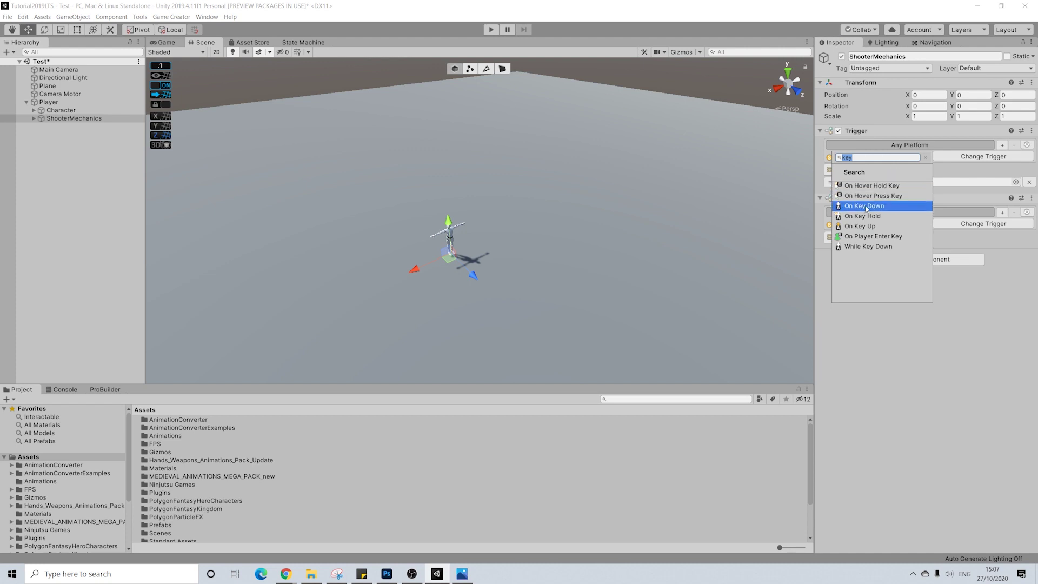
pyautogui.click(866, 206)
pyautogui.click(928, 168)
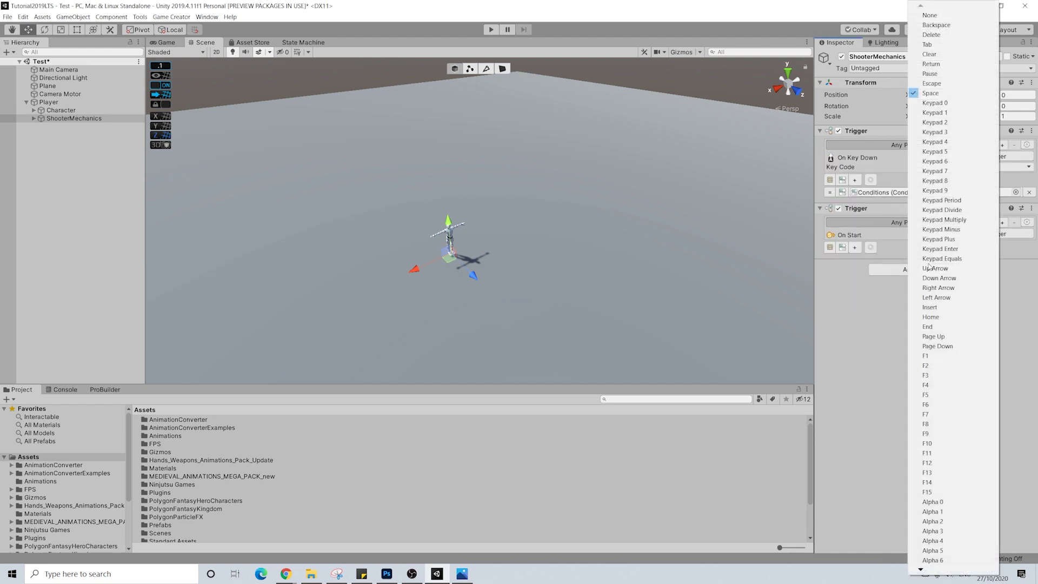
pyautogui.click(933, 511)
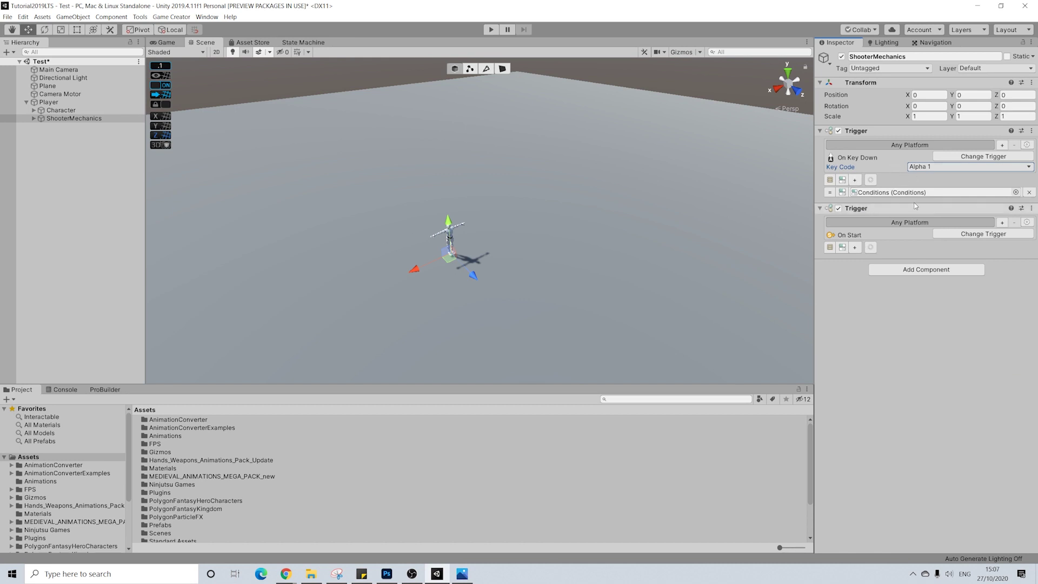
# Set the second trigger to On Mouse Down with the Right mouse button and create an Actions slot for it.
pyautogui.click(958, 236)
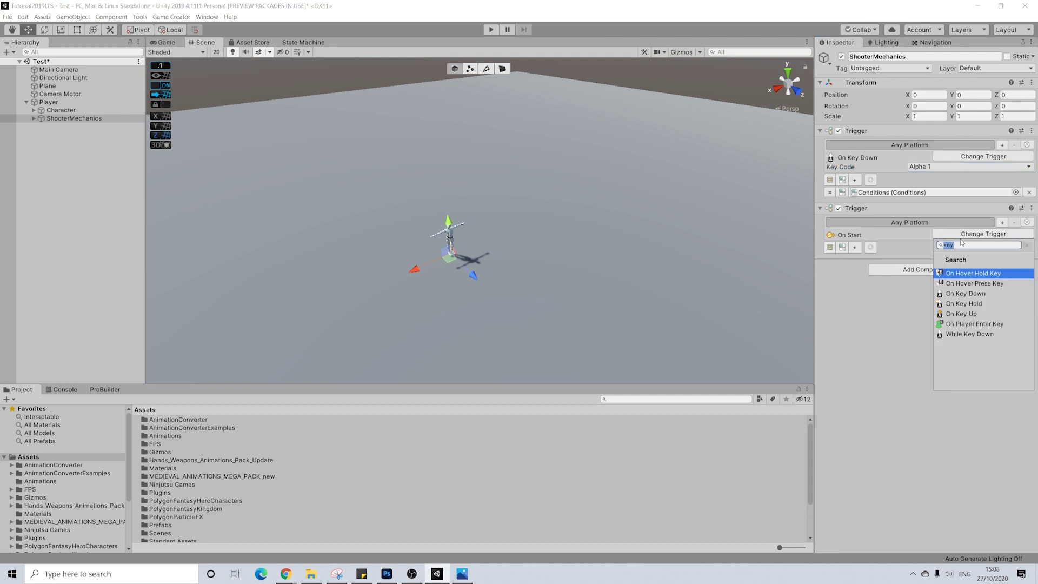
pyautogui.press('BackSpace')
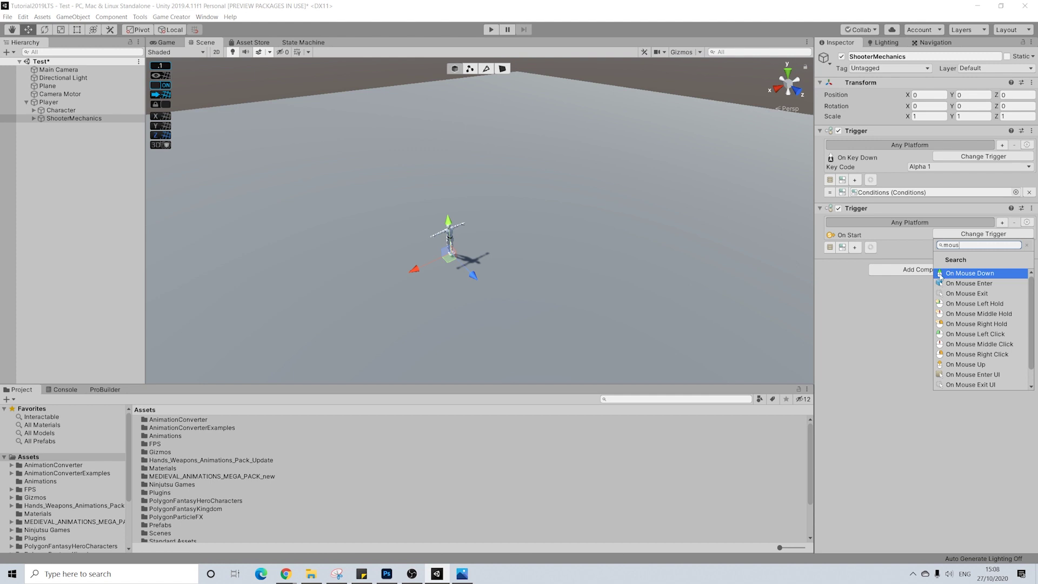
pyautogui.click(948, 274)
pyautogui.click(951, 244)
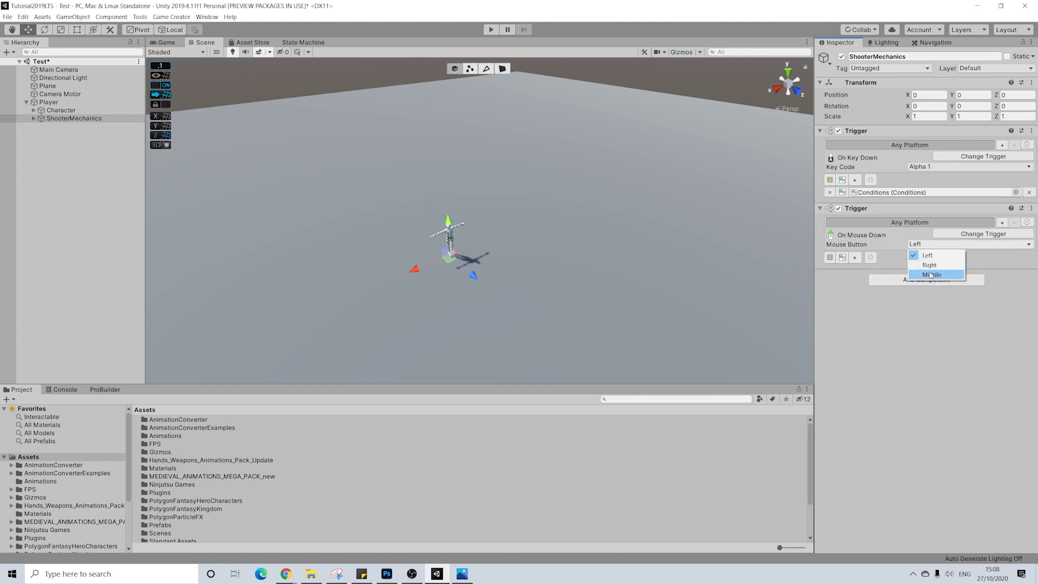
pyautogui.click(929, 266)
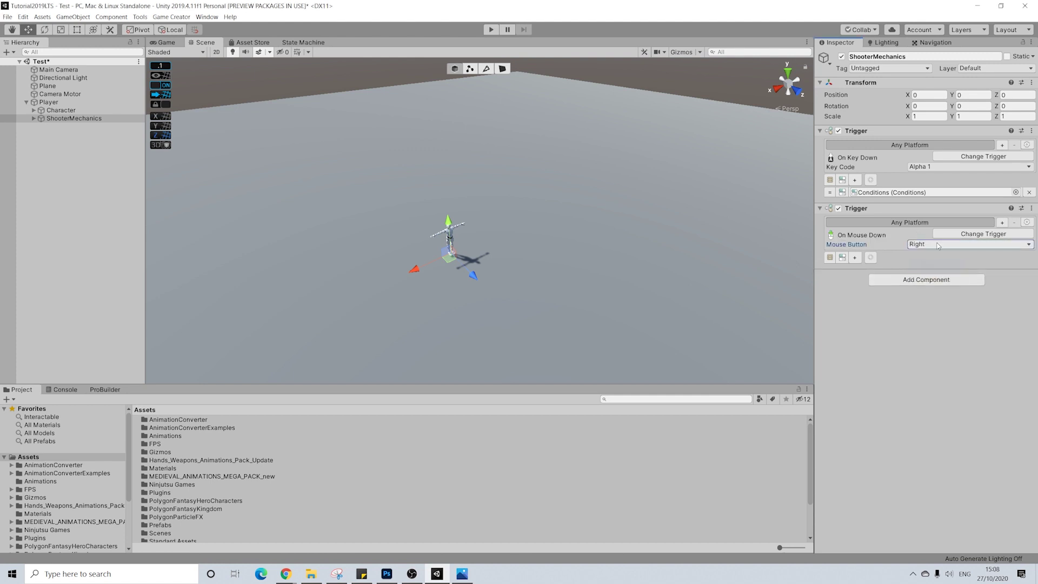
pyautogui.click(830, 258)
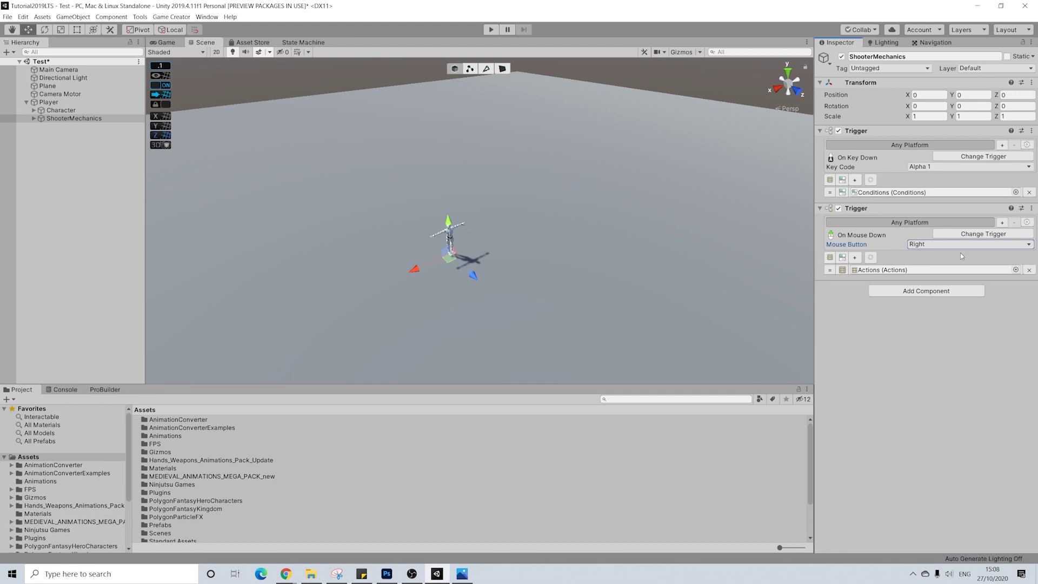
# Add a Weapon Shoot action for the Player to the Actions object under ShooterMechanics.
pyautogui.click(34, 118)
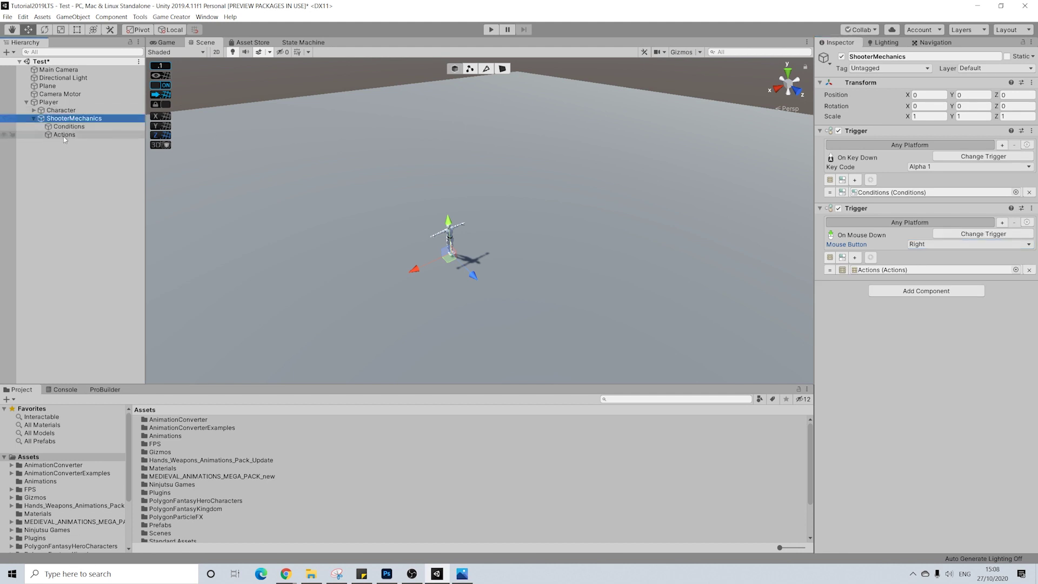
pyautogui.click(60, 136)
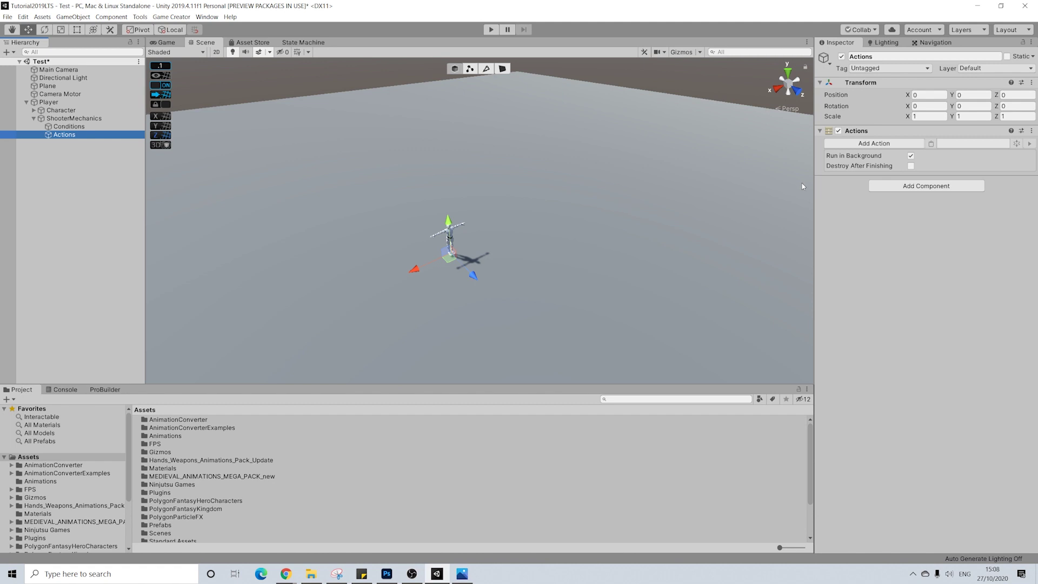
pyautogui.click(875, 145)
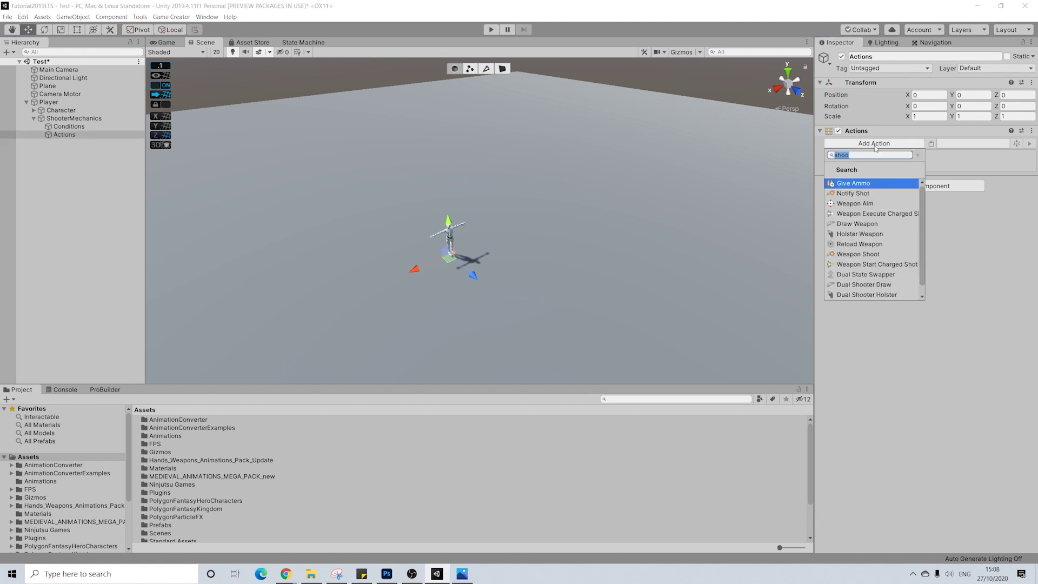
pyautogui.write('shoo')
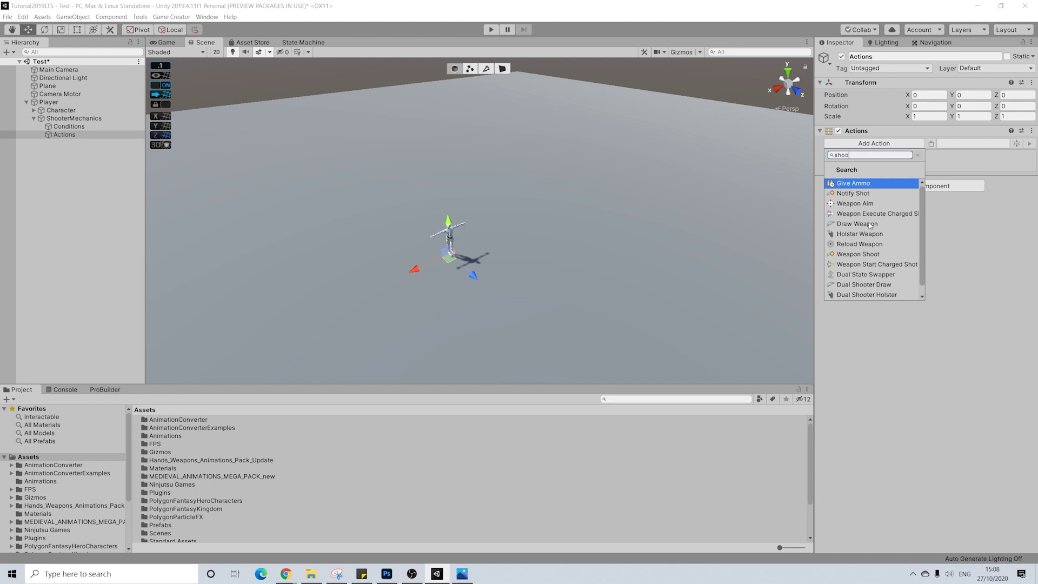
pyautogui.click(857, 254)
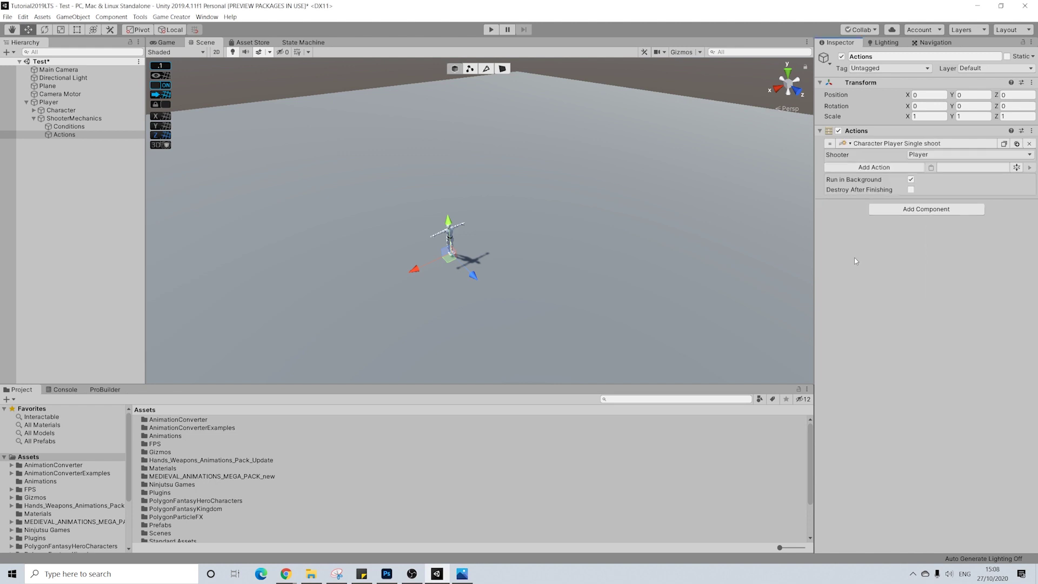
# Create Actions for both the Then and Else branches of the Conditions object under ShooterMechanics.
pyautogui.moveTo(66, 126)
pyautogui.mouseDown()
pyautogui.moveTo(139, 83)
pyautogui.moveTo(73, 119)
pyautogui.mouseUp()
pyautogui.click(73, 119)
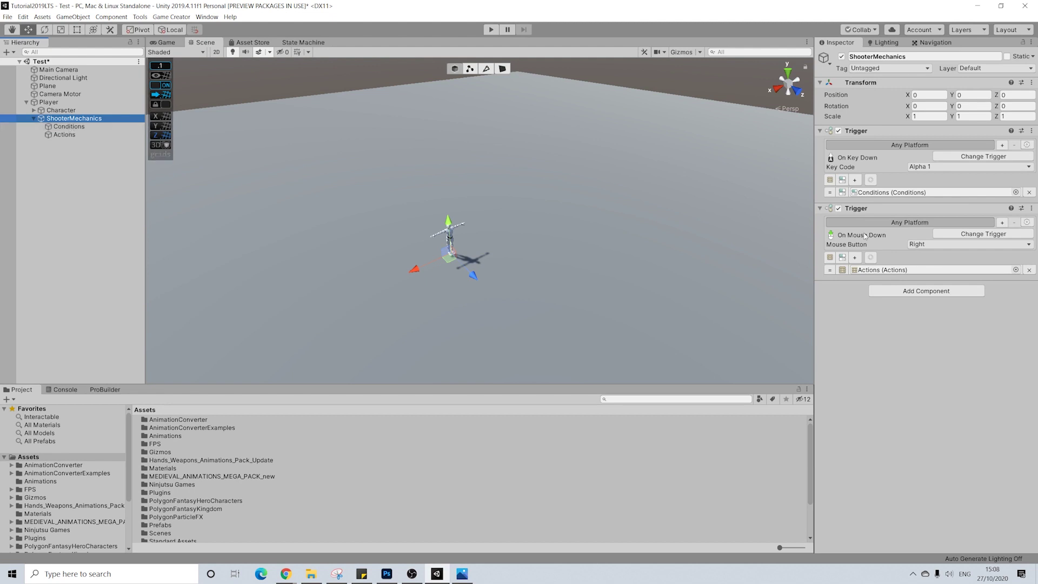
pyautogui.click(97, 126)
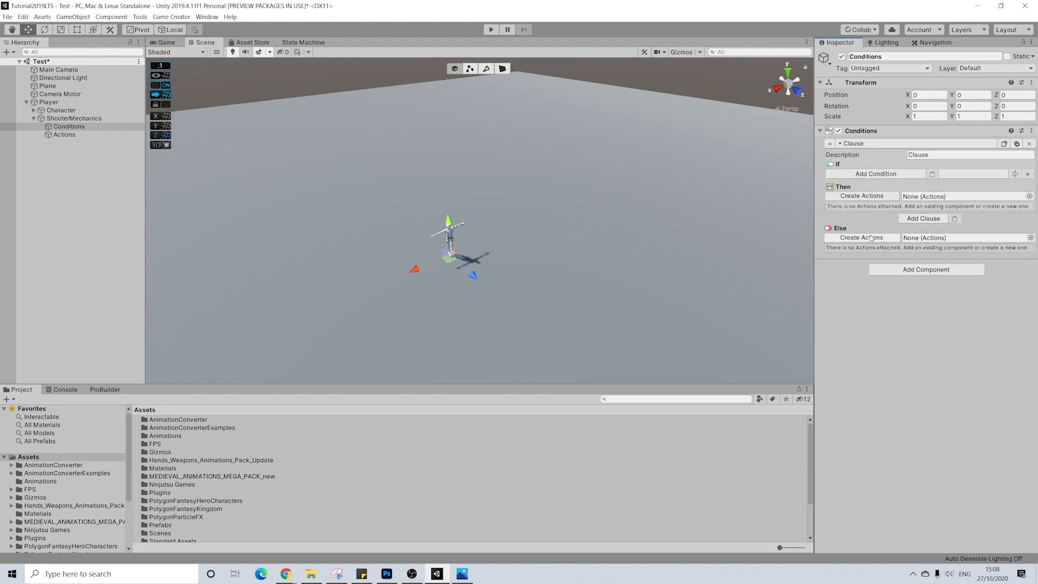
pyautogui.click(860, 197)
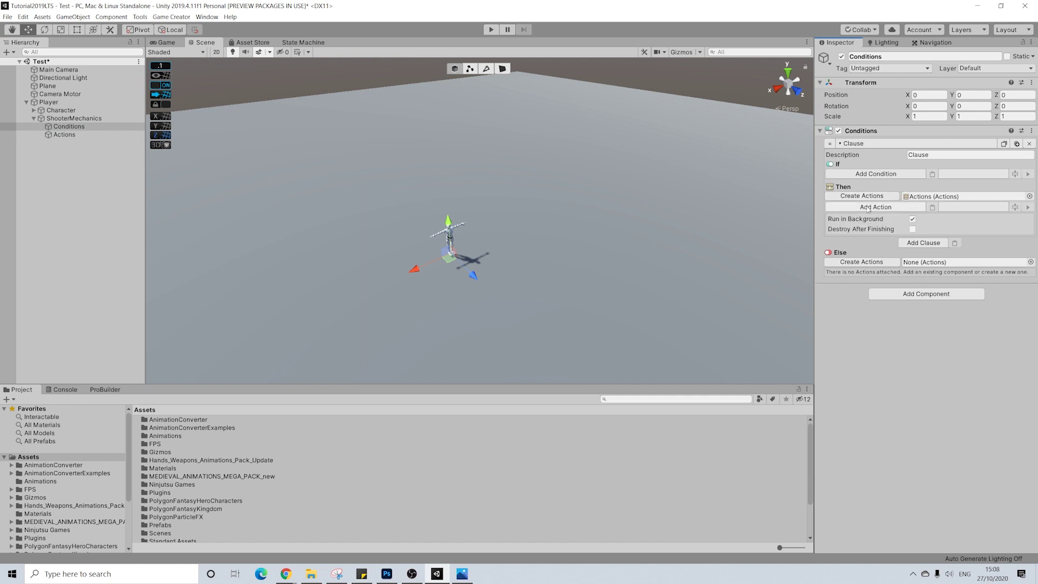
pyautogui.click(861, 262)
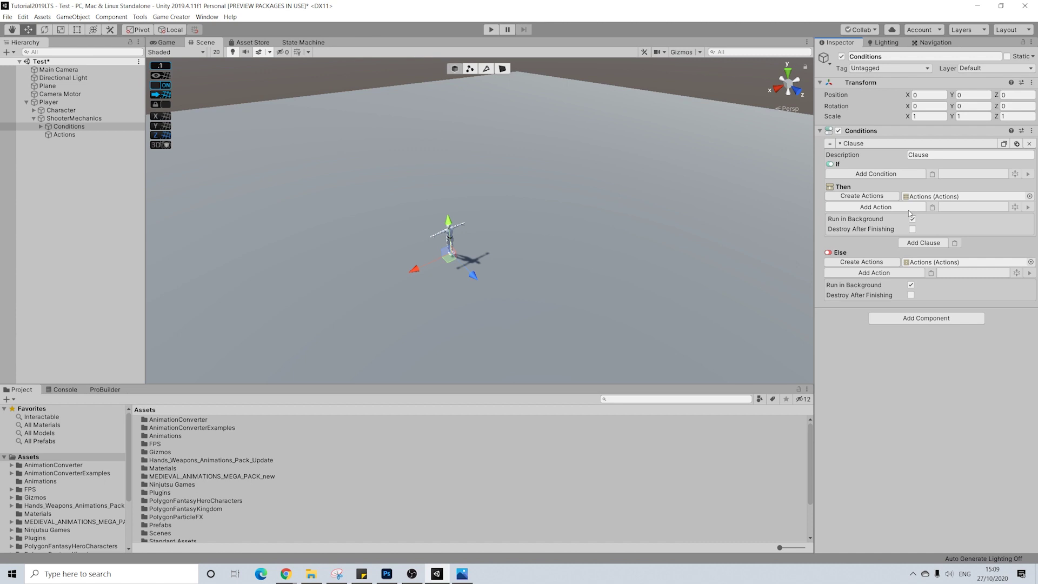
# Add the Shooter condition Is Armed to the If part of the clause.
pyautogui.click(862, 174)
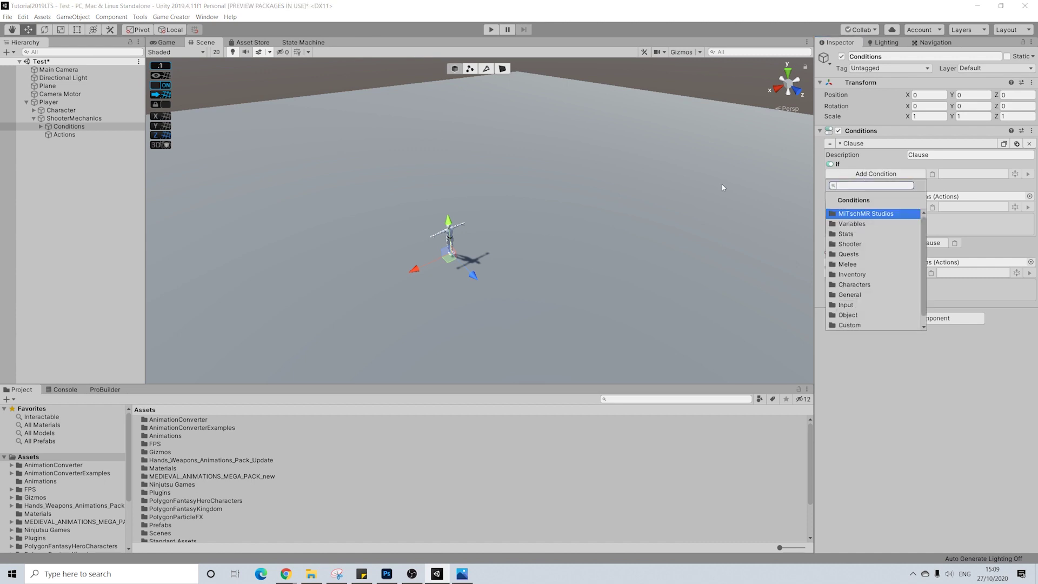
pyautogui.click(836, 244)
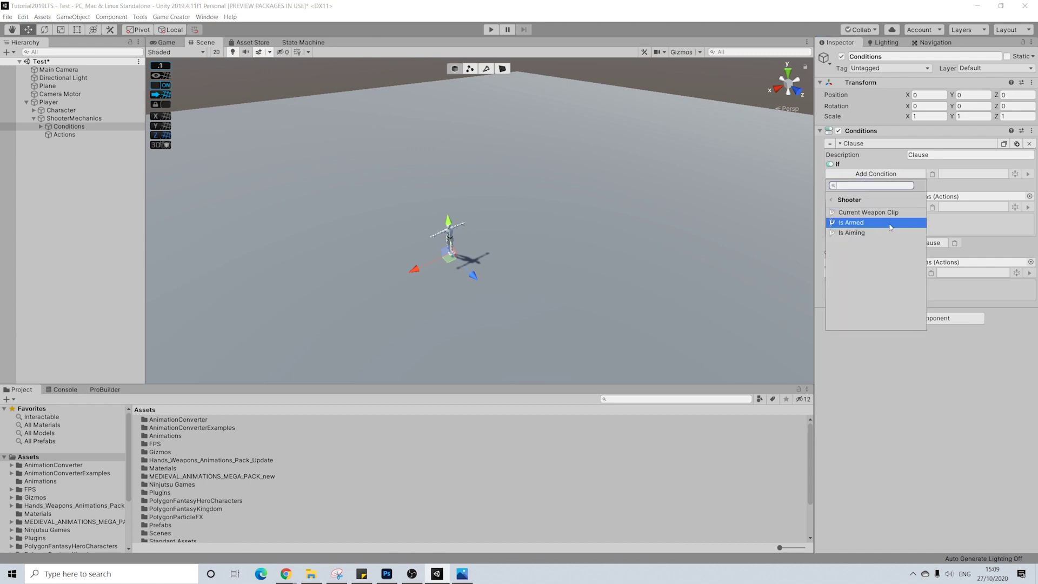
pyautogui.click(851, 223)
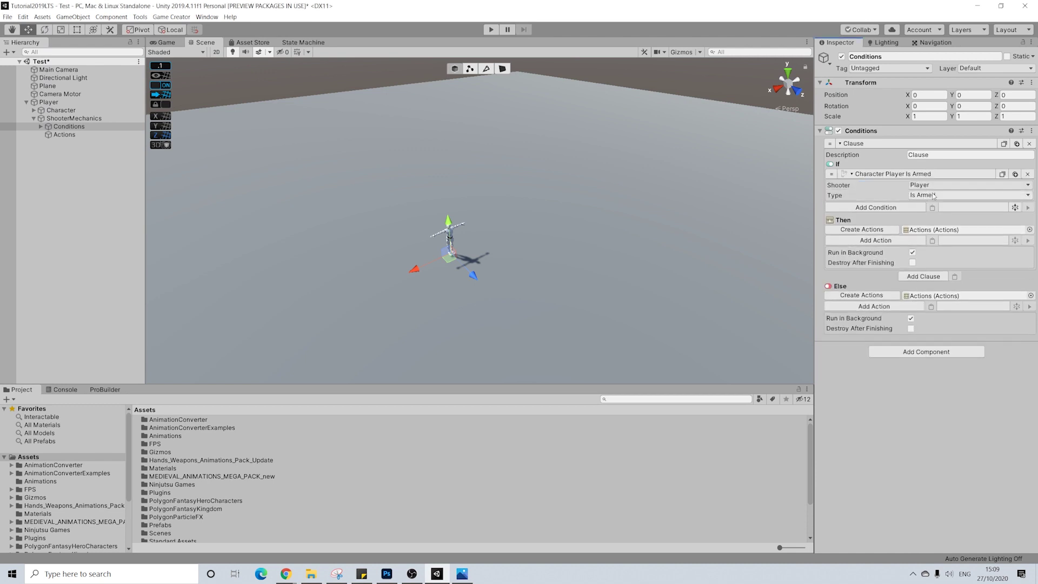
# Change the Shooter condition type to Is Unarmed and add a Give Ammo action for the Player to the Then branch.
pyautogui.click(933, 196)
pyautogui.click(938, 218)
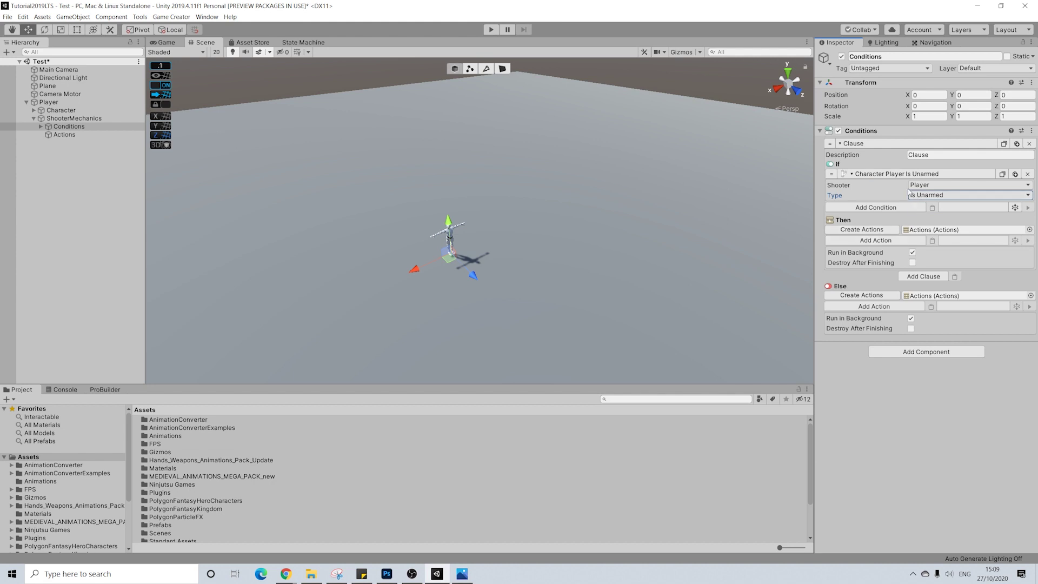
pyautogui.click(881, 243)
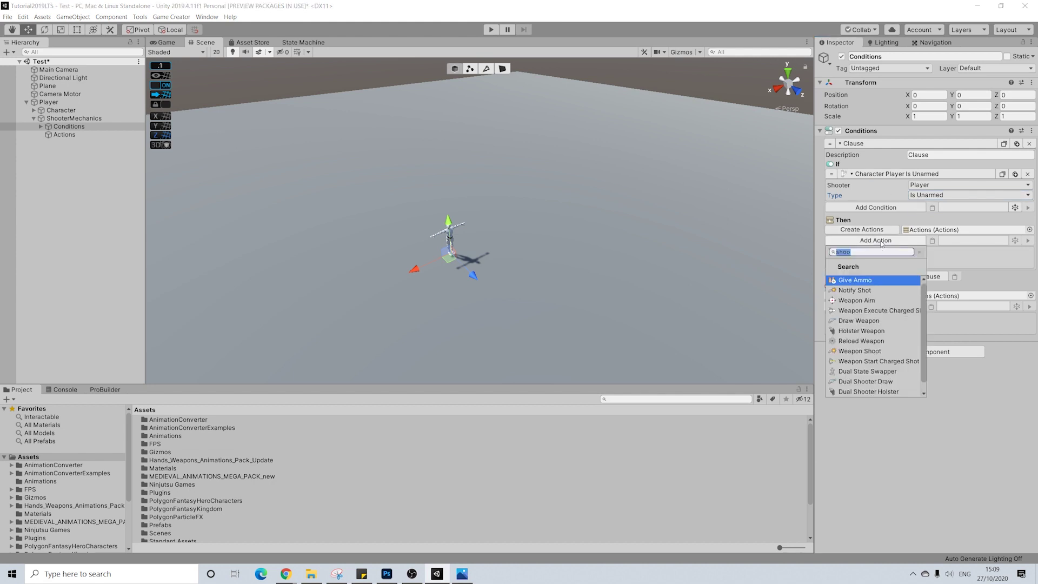
pyautogui.click(856, 280)
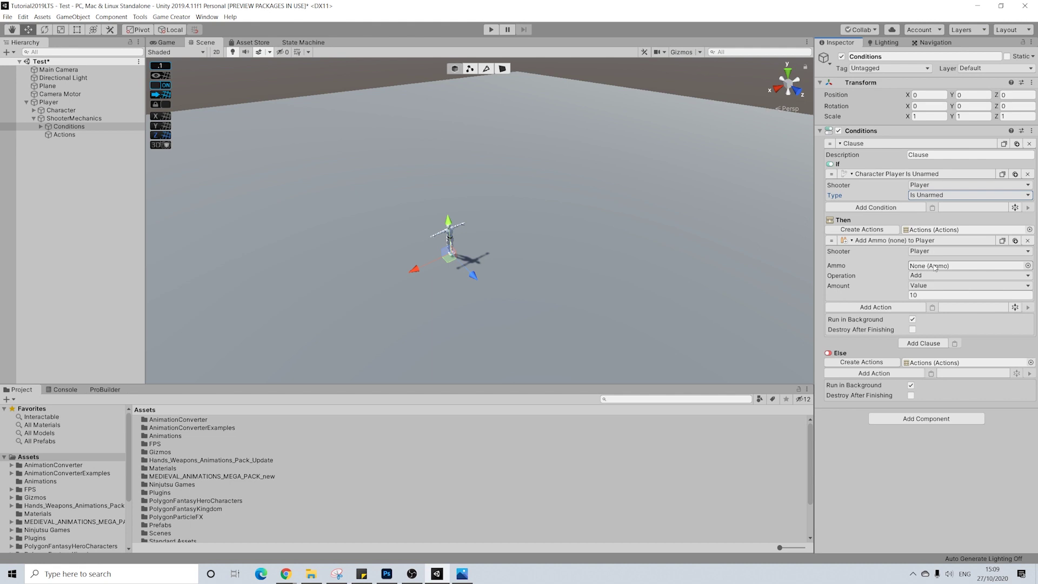
# Set the Give Ammo action to use Bullets with an amount of 50.
pyautogui.click(1027, 266)
pyautogui.click(61, 218)
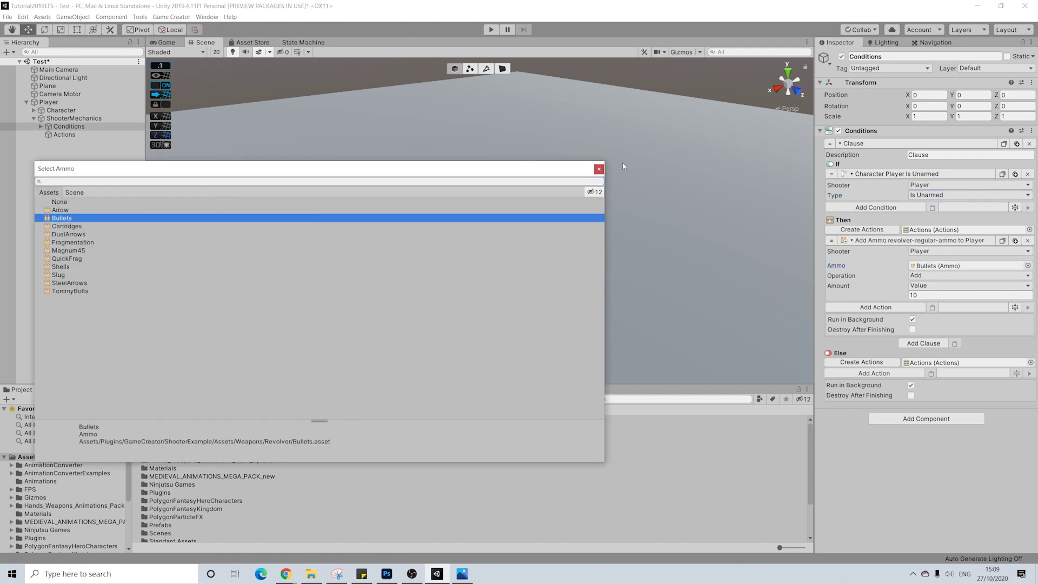
pyautogui.click(598, 169)
pyautogui.click(933, 295)
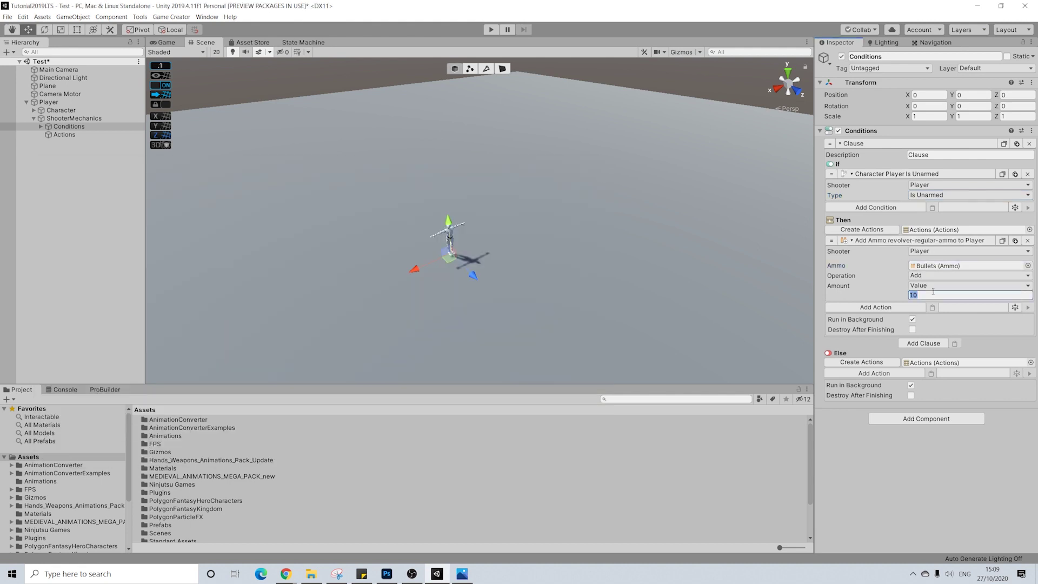
pyautogui.write('50')
# Add a Draw Weapon action for the Player to the Then branch, using the Revolver as weapon.
pyautogui.click(882, 307)
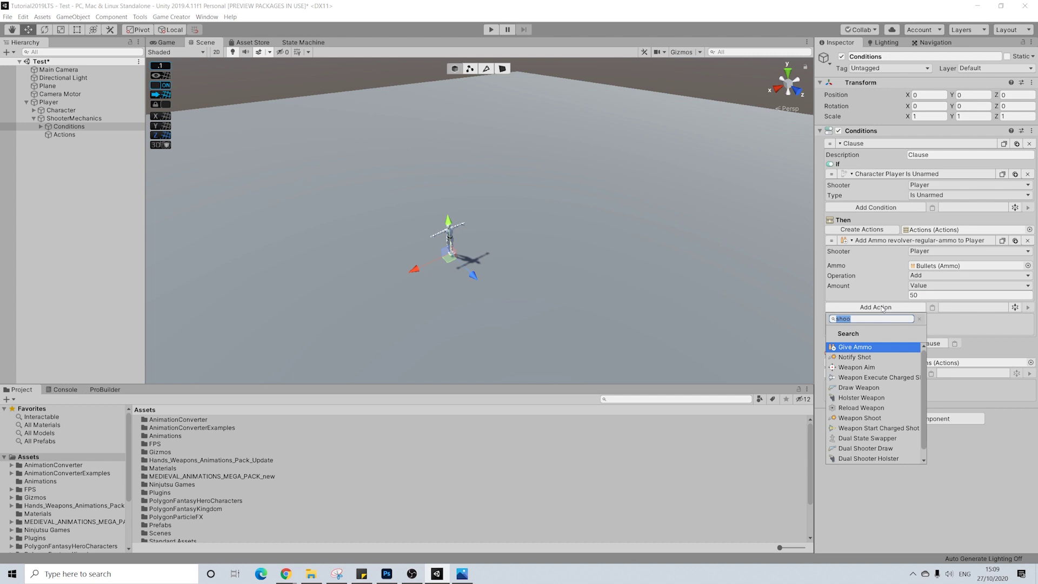
pyautogui.write('dra')
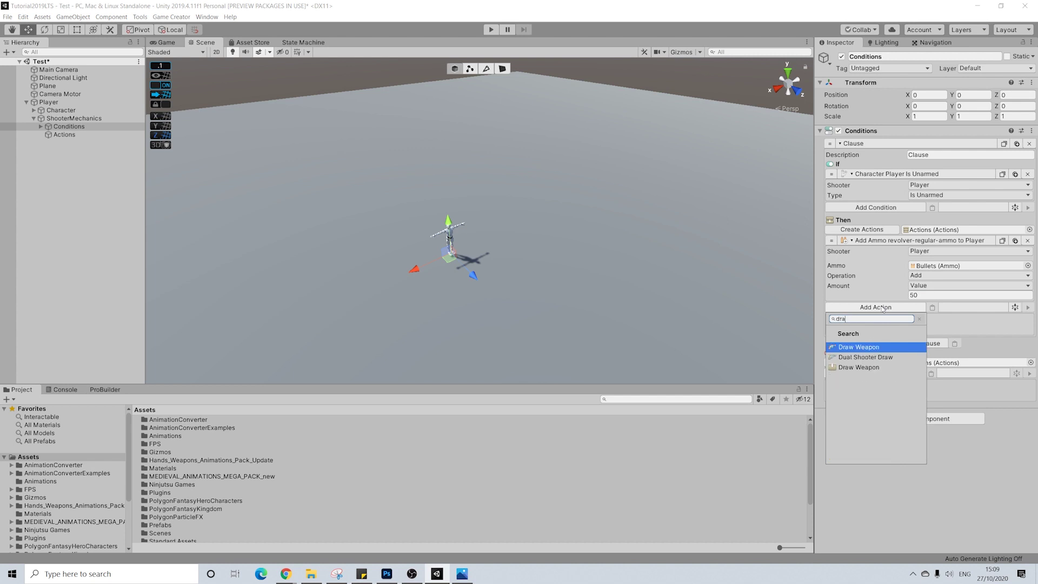
pyautogui.press('Return')
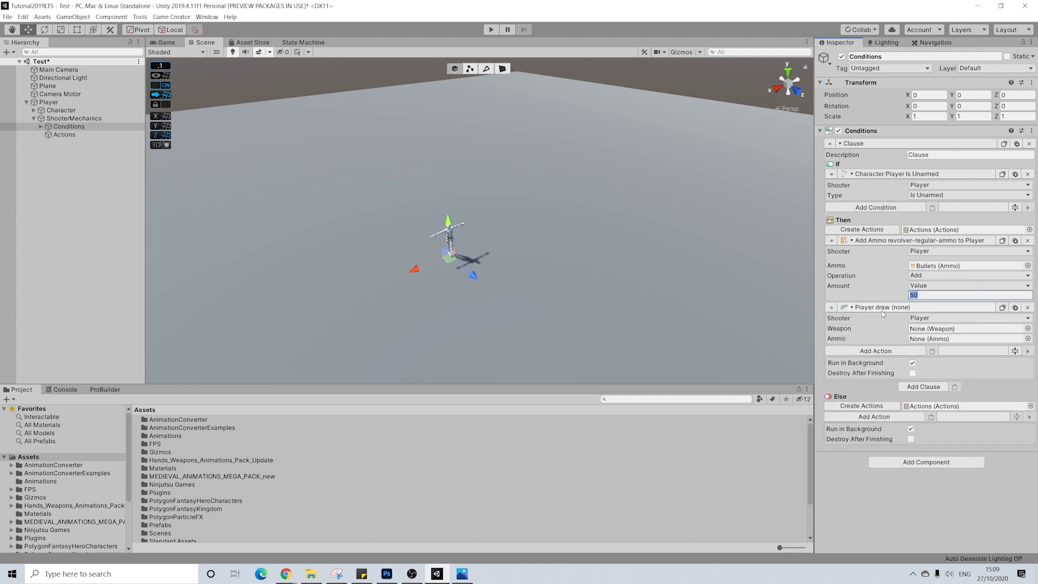
pyautogui.click(1028, 329)
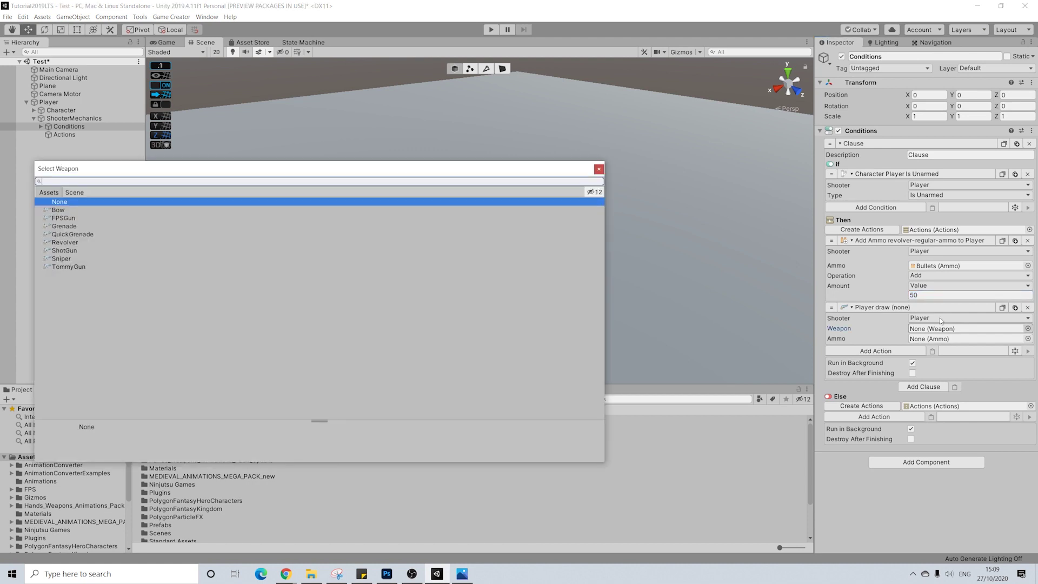
pyautogui.click(66, 243)
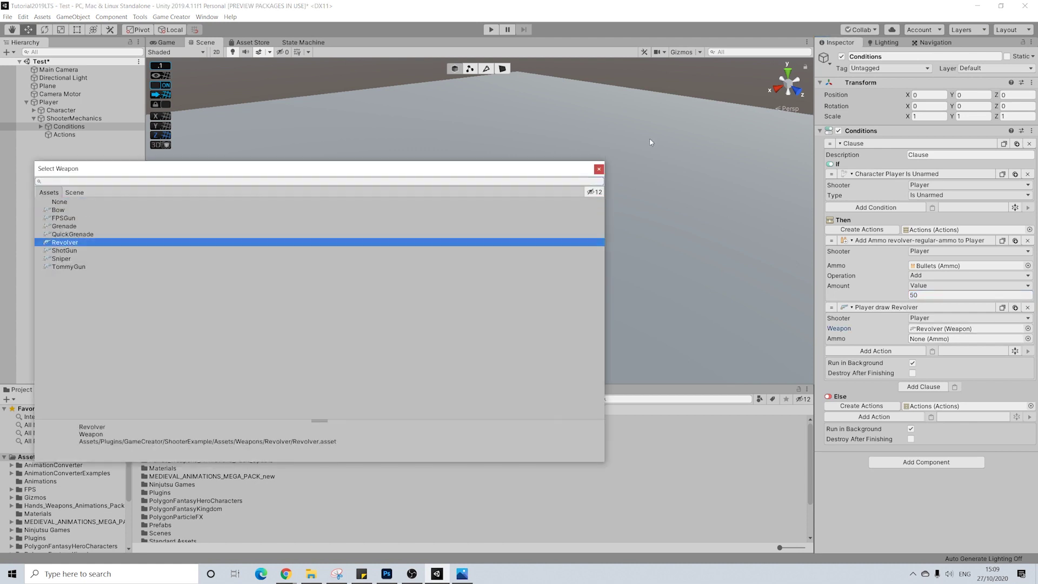
pyautogui.click(599, 170)
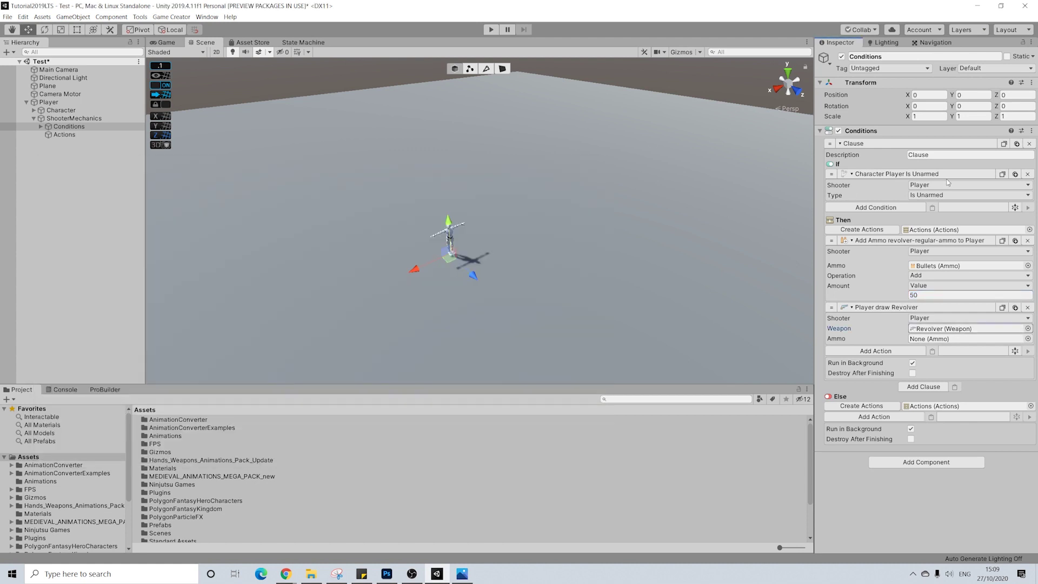
# Add a Wait action of 0.5 seconds after the revolver draw in the Then branch.
pyautogui.click(895, 354)
pyautogui.click(895, 354)
pyautogui.click(895, 354)
pyautogui.write('wait')
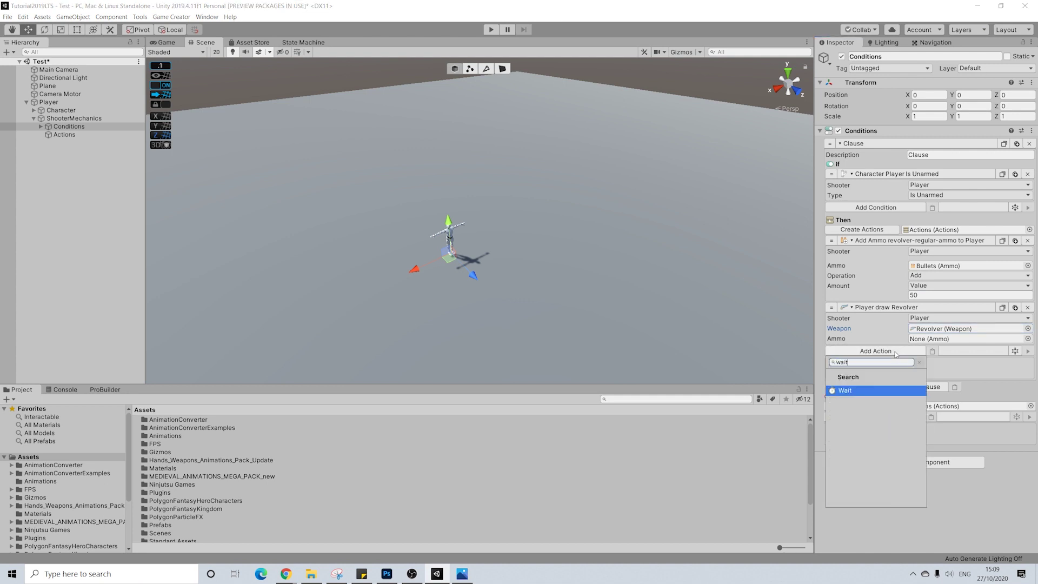
pyautogui.press('Return')
pyautogui.click(913, 362)
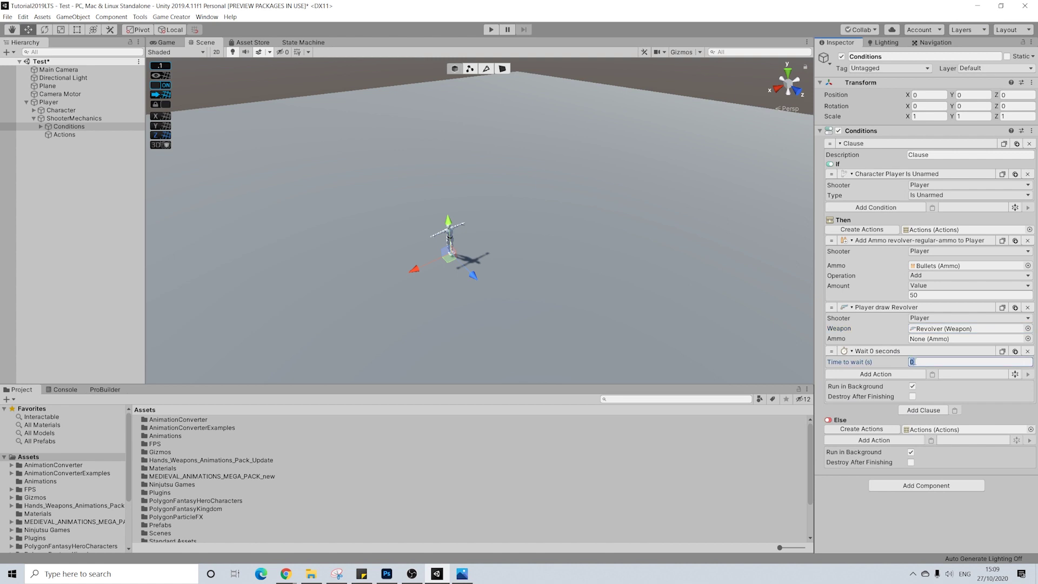
pyautogui.write('.5')
# Add a Weapon Aim action for the Player to the Then branch with Aim set to Aim Top Down Plane.
pyautogui.click(884, 375)
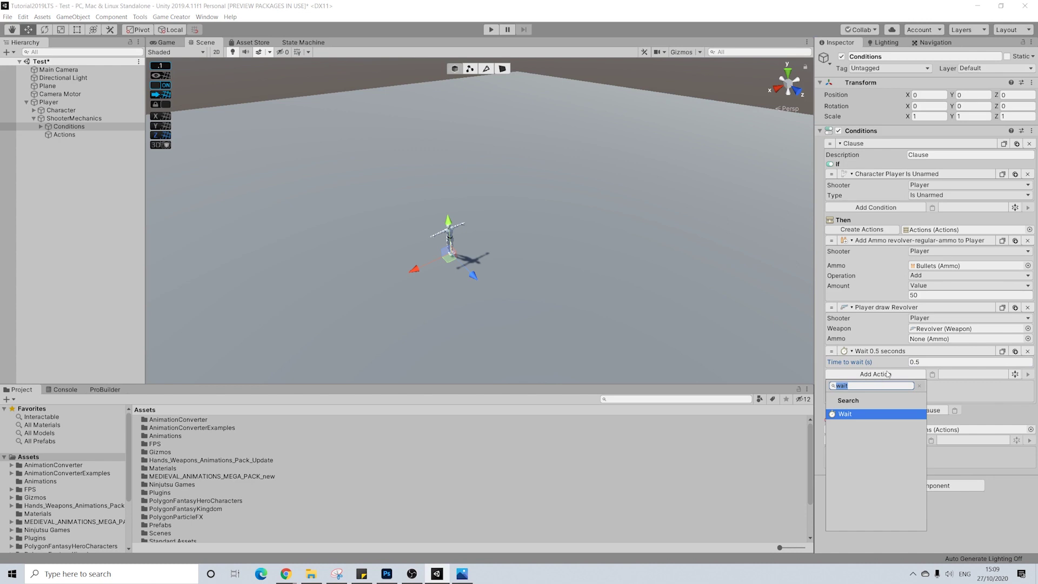
pyautogui.write('aim')
pyautogui.press('Return')
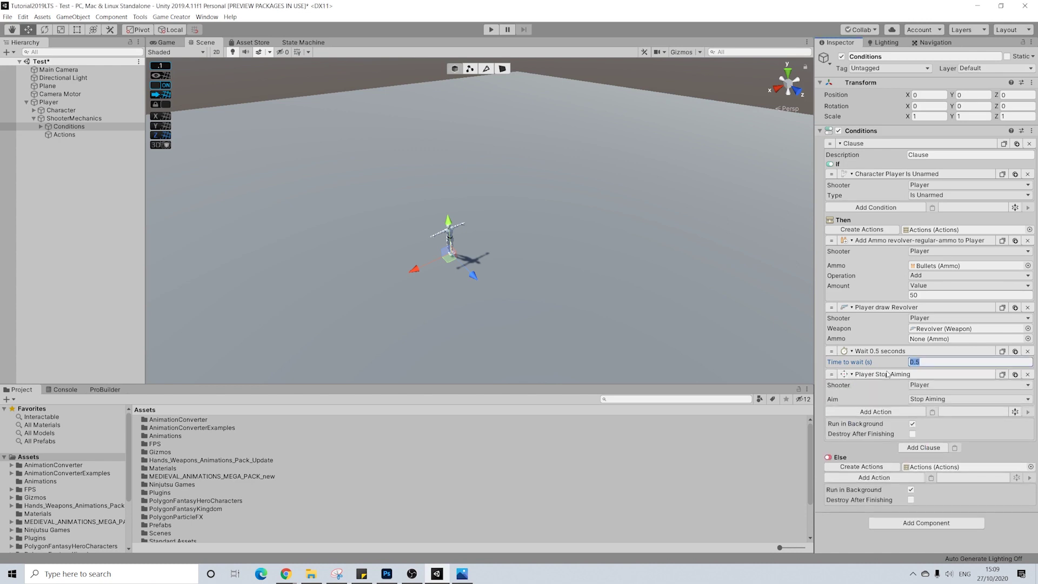
pyautogui.click(936, 399)
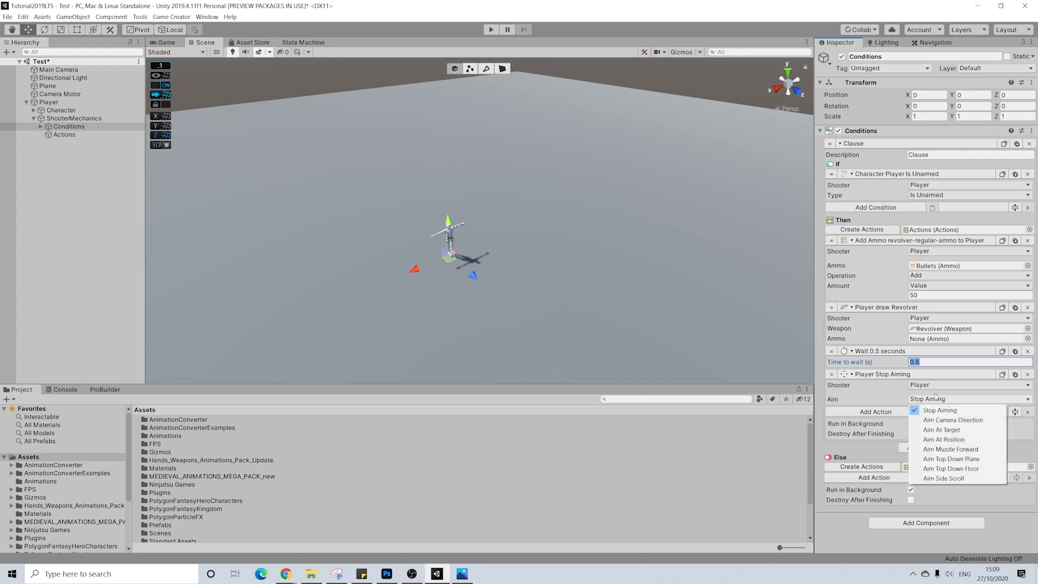
pyautogui.click(962, 469)
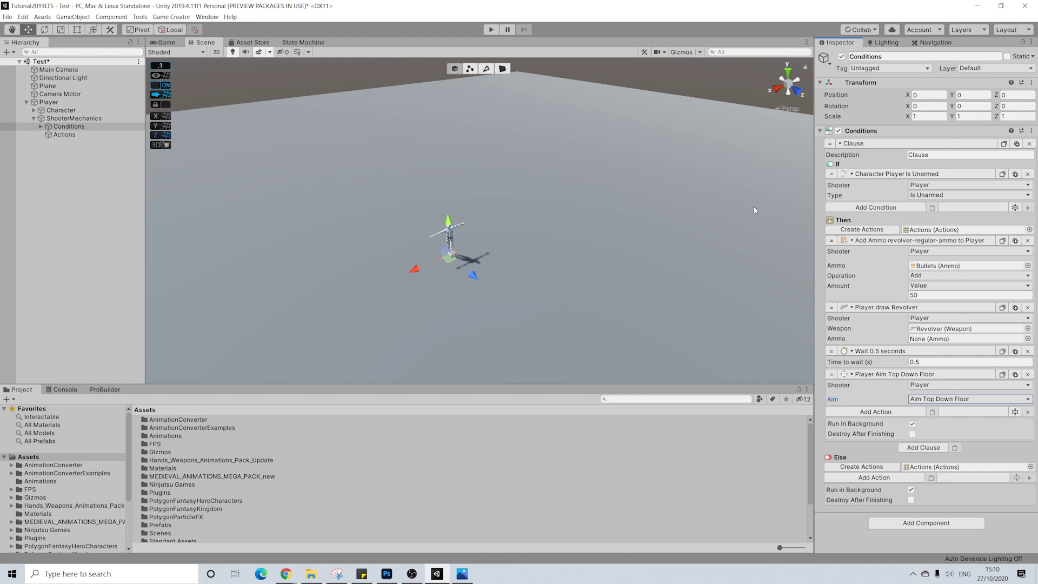
pyautogui.click(950, 400)
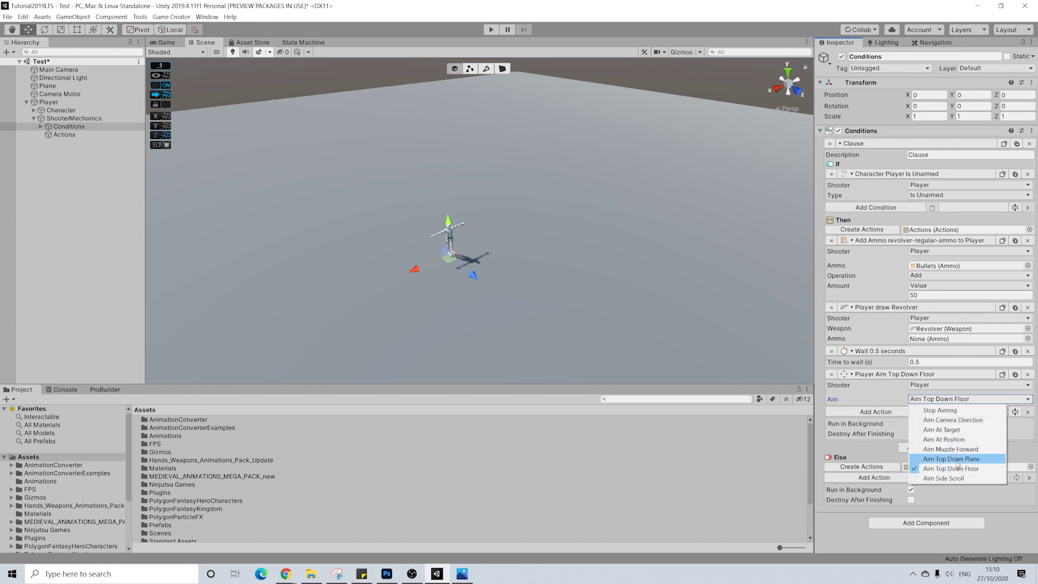
pyautogui.click(953, 459)
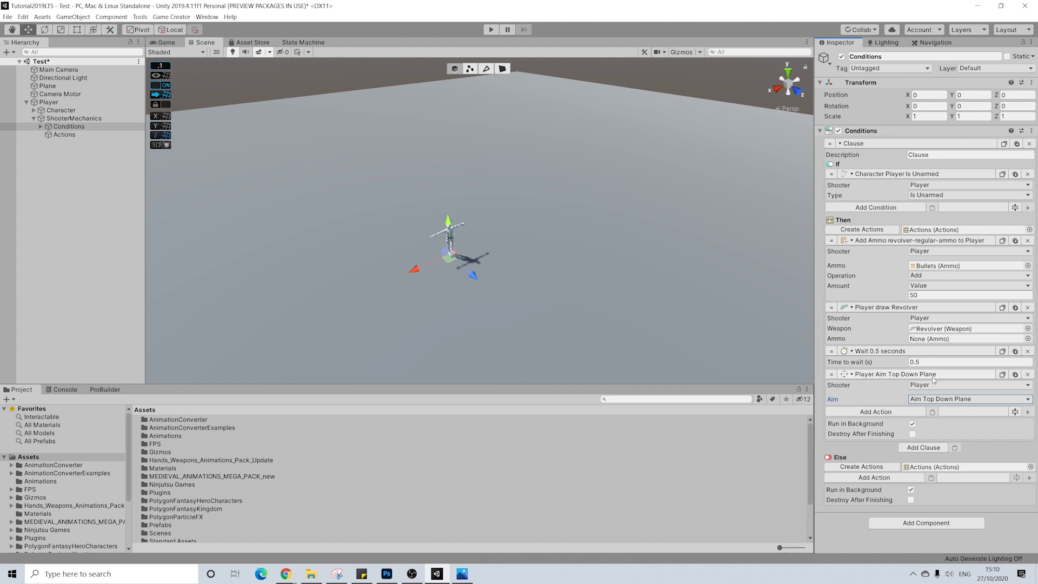
# Add a Holster Weapon action for the Player to the Else branch.
pyautogui.click(862, 478)
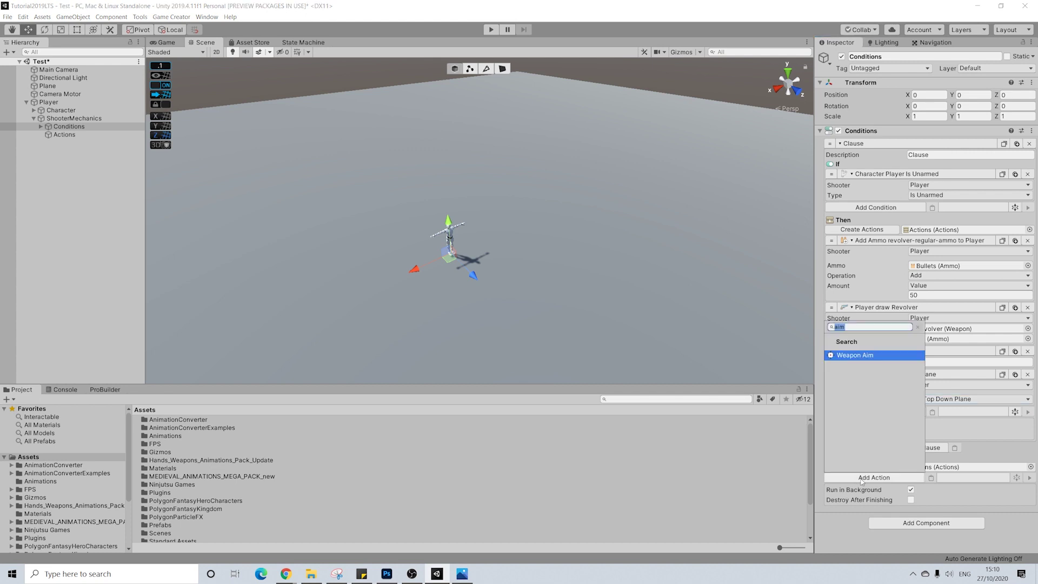
pyautogui.click(862, 479)
pyautogui.click(855, 479)
pyautogui.write('hols')
pyautogui.press('Return')
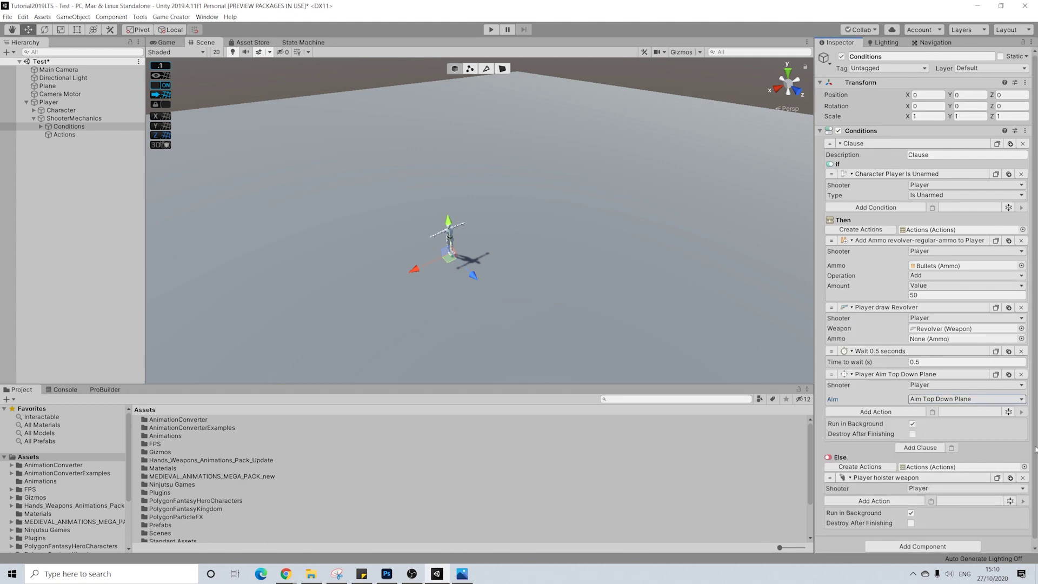
# Copy the 0.5-second Wait and Weapon Aim actions into the Else branch and set the copied aim to Stop Aiming.
pyautogui.click(995, 351)
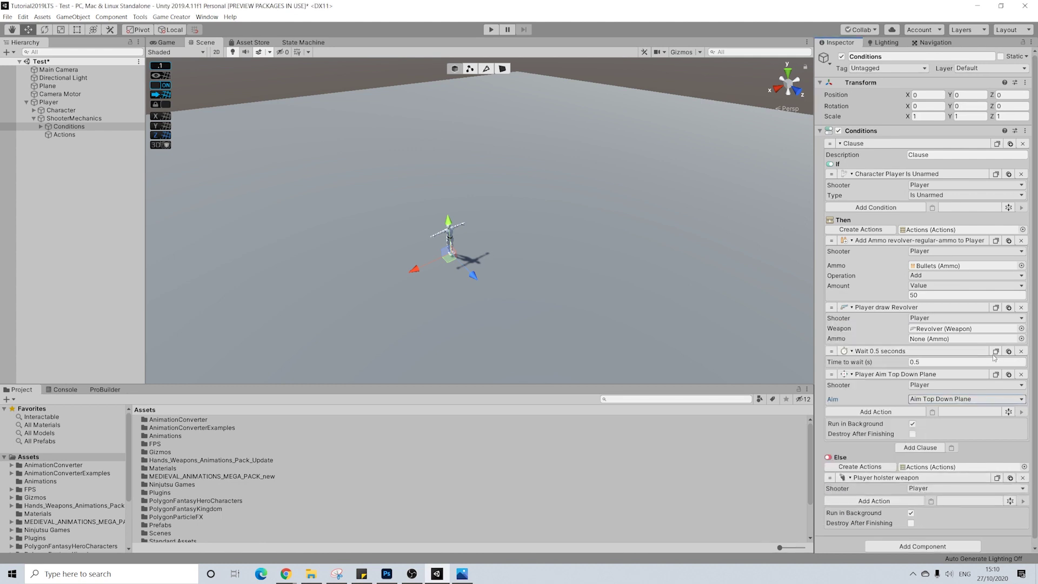
pyautogui.click(931, 501)
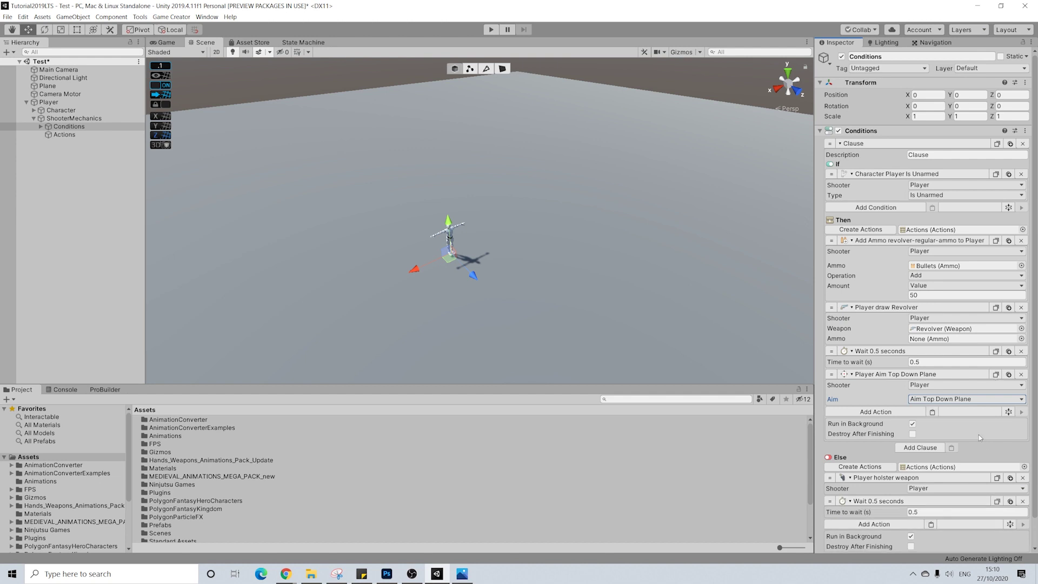
pyautogui.click(931, 524)
pyautogui.scroll(-2, 926, 527)
pyautogui.click(932, 483)
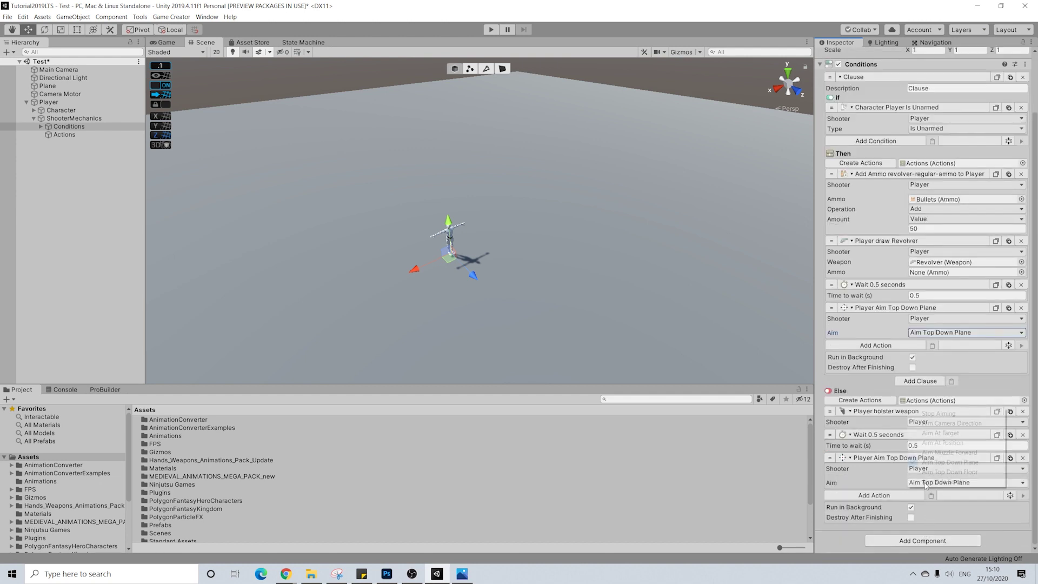
pyautogui.click(937, 413)
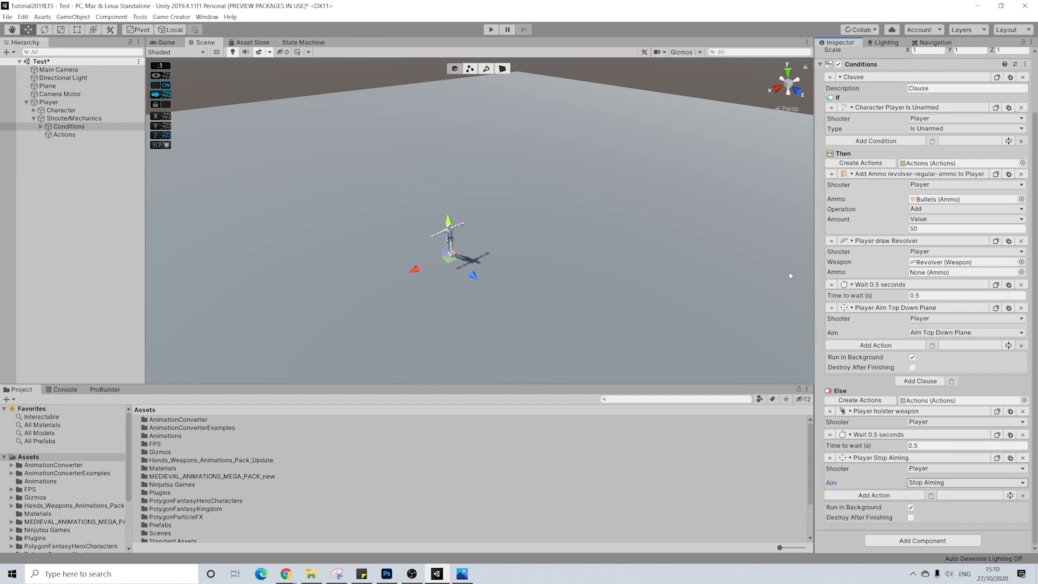
pyautogui.scroll(2, 873, 245)
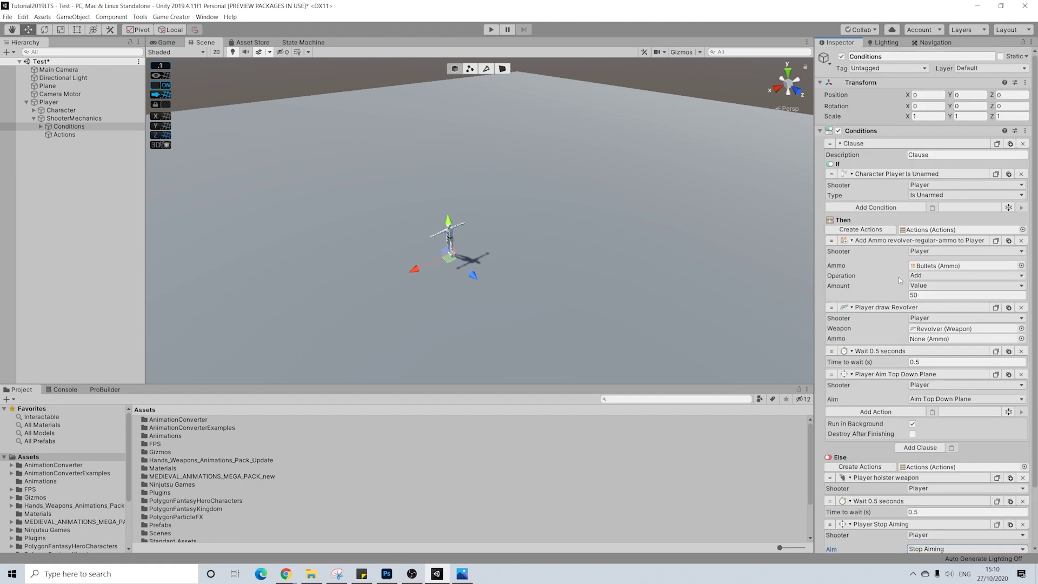
pyautogui.click(68, 135)
pyautogui.click(69, 126)
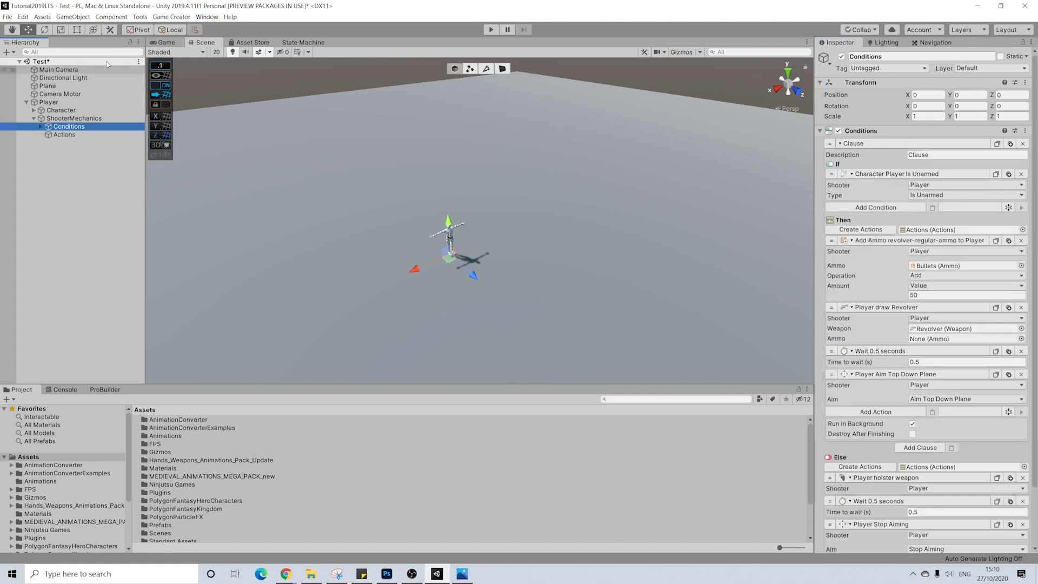
# Save the scene and run the game to test the weapon controls.
pyautogui.click(23, 16)
pyautogui.moveTo(7, 16)
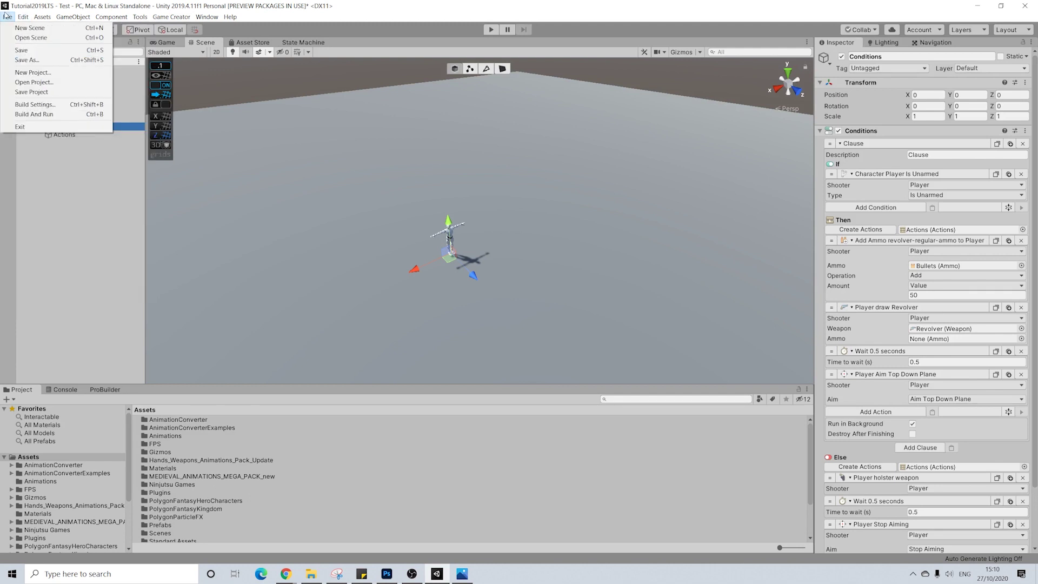
pyautogui.click(23, 49)
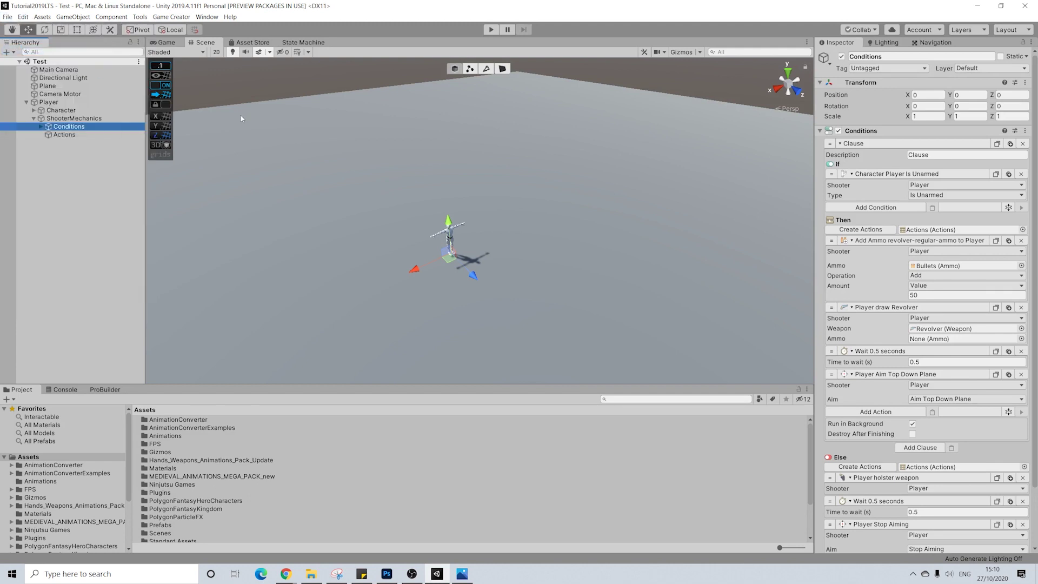
pyautogui.click(490, 30)
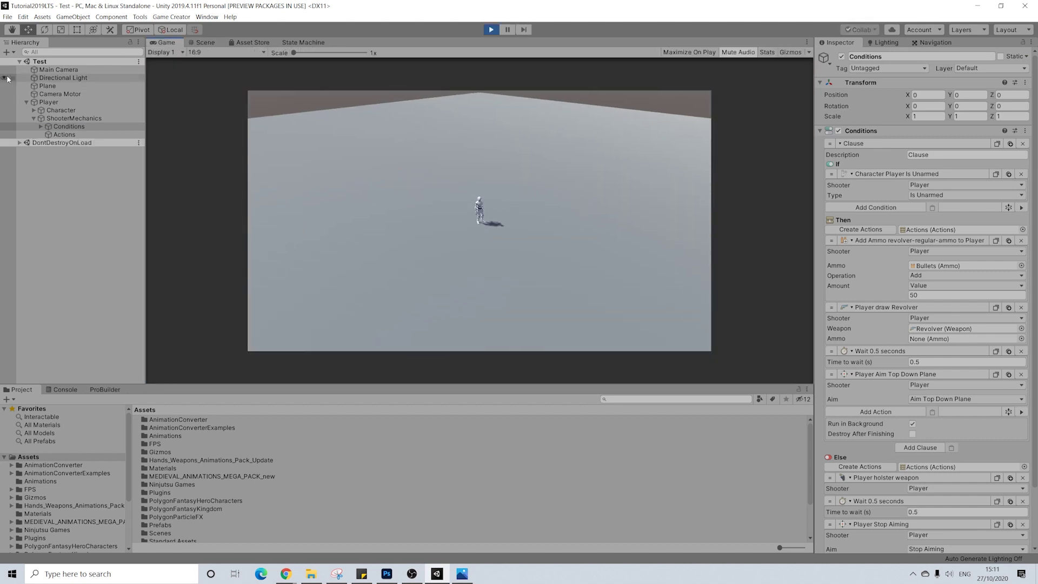
pyautogui.press('w')
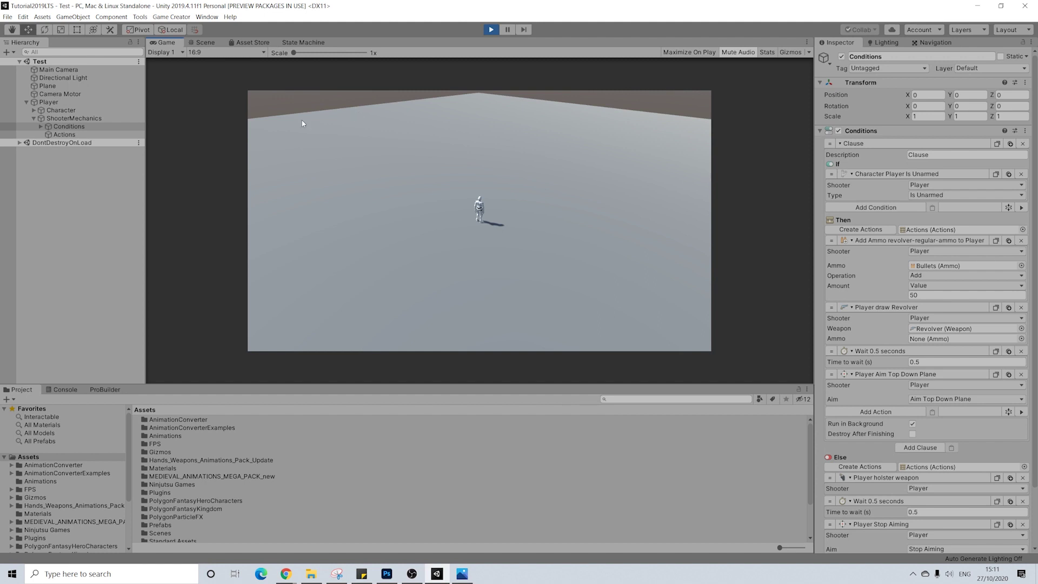
# Add a Player Shooter component to the Player object and expand its settings.
pyautogui.click(59, 103)
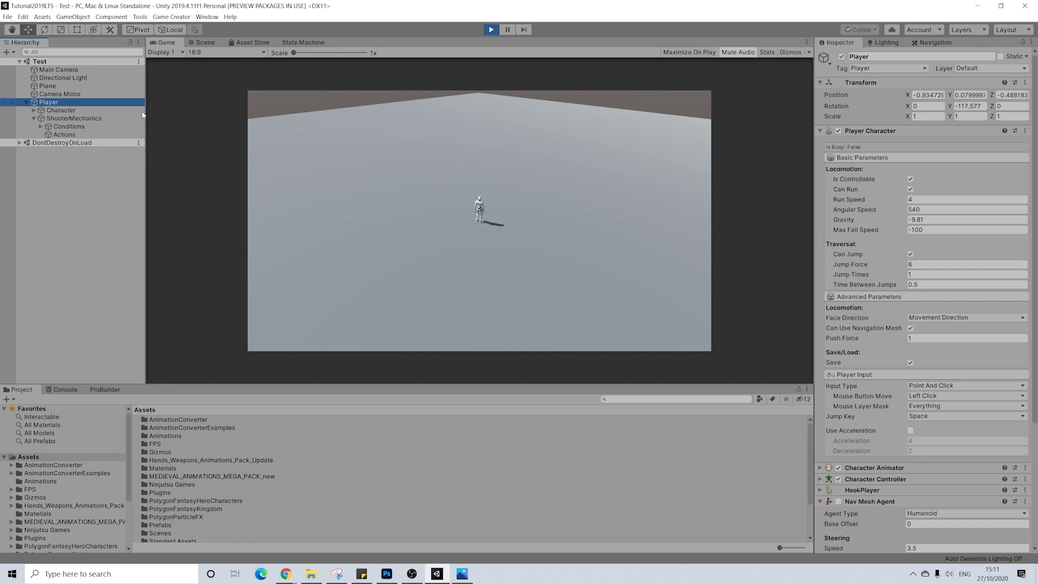
pyautogui.scroll(-5, 941, 335)
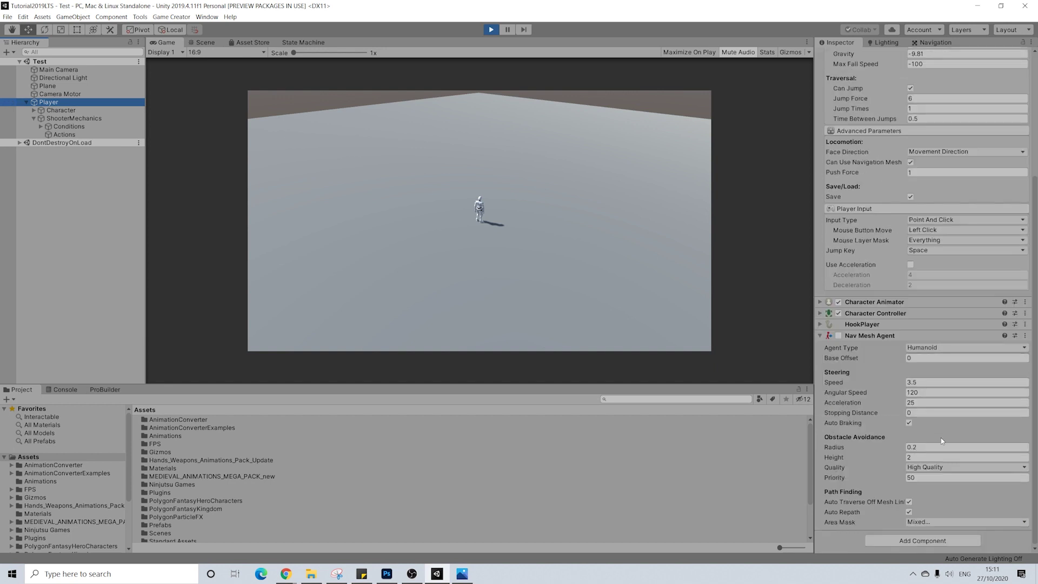
pyautogui.click(911, 541)
pyautogui.write('play')
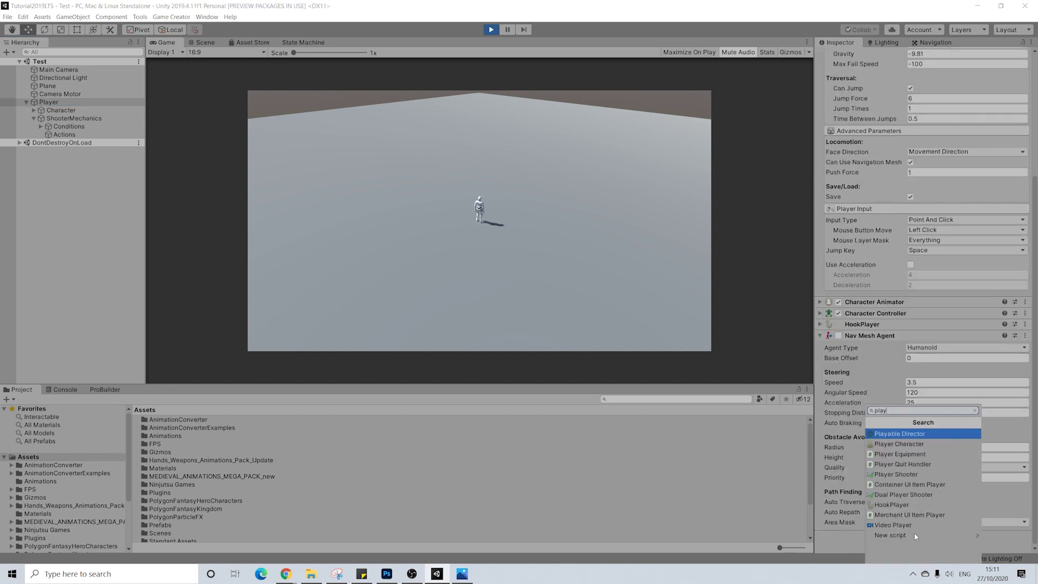
pyautogui.click(895, 474)
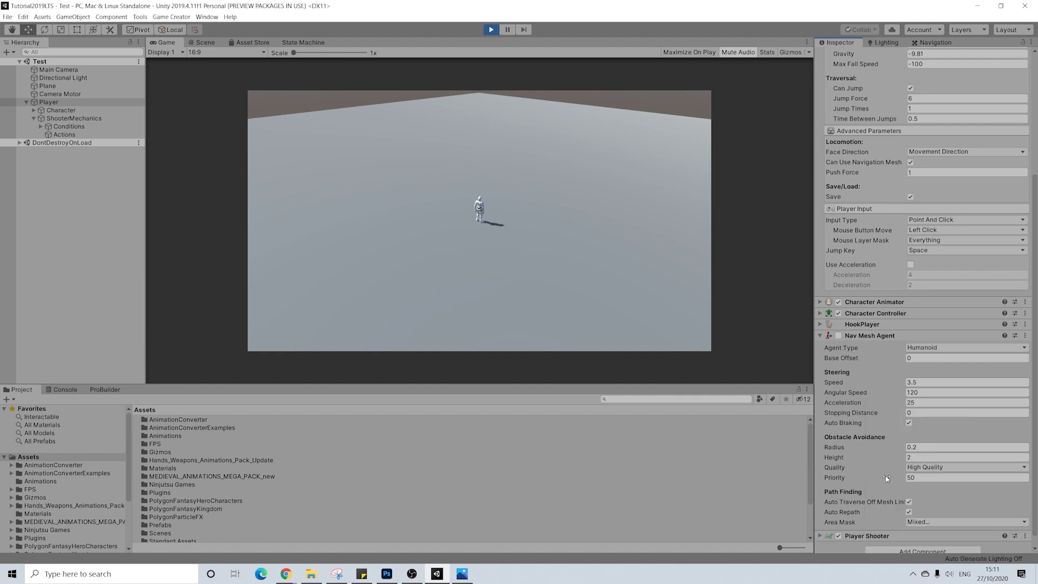
pyautogui.click(876, 526)
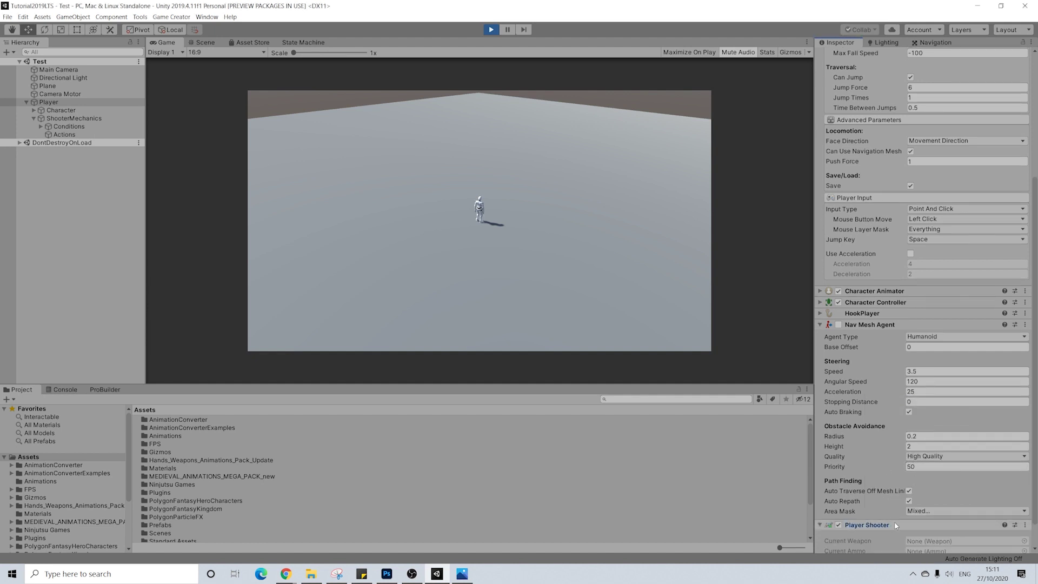
# Test drawing the revolver, aiming and firing in several directions with the Player Shooter component, and stop the game.
pyautogui.scroll(-1, 905, 497)
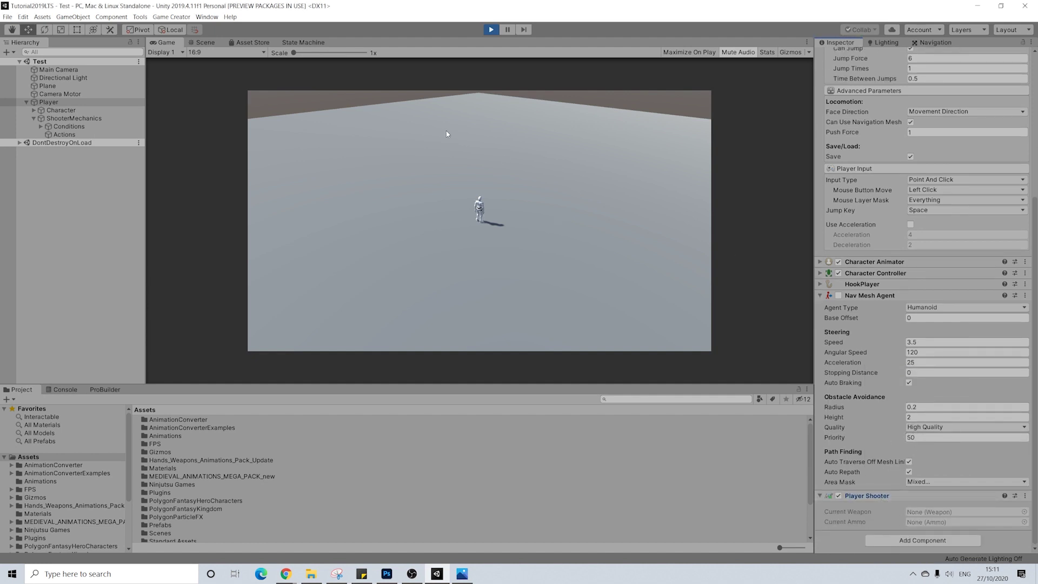
pyautogui.click(489, 222)
pyautogui.press('1')
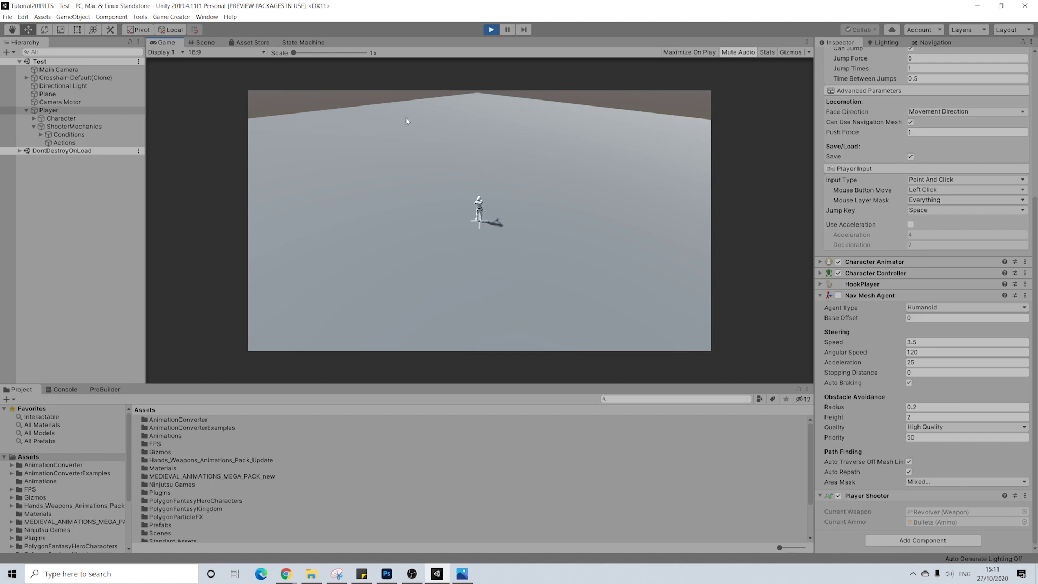
pyautogui.rightClick(341, 125)
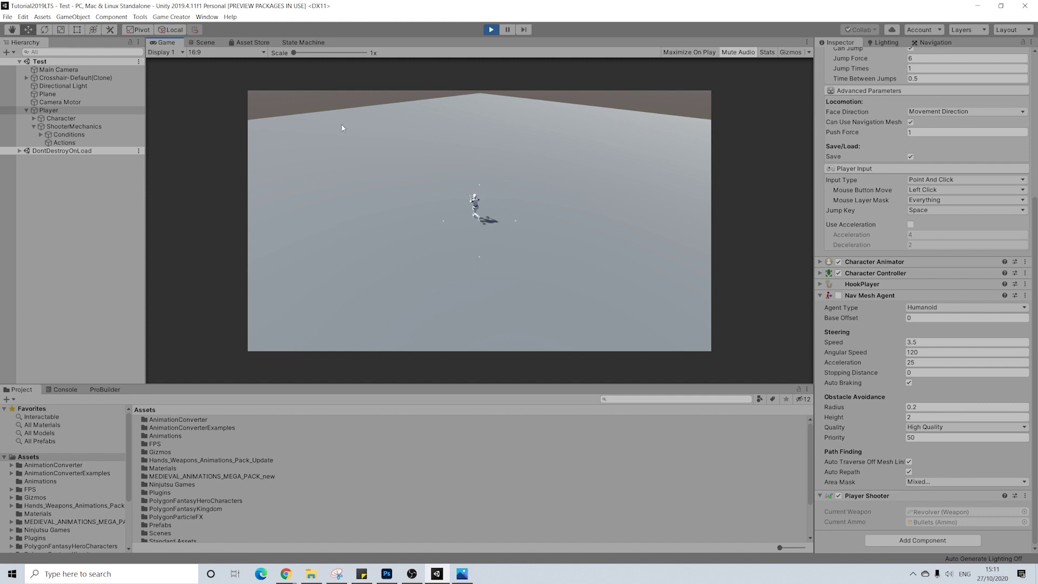
pyautogui.click(342, 125)
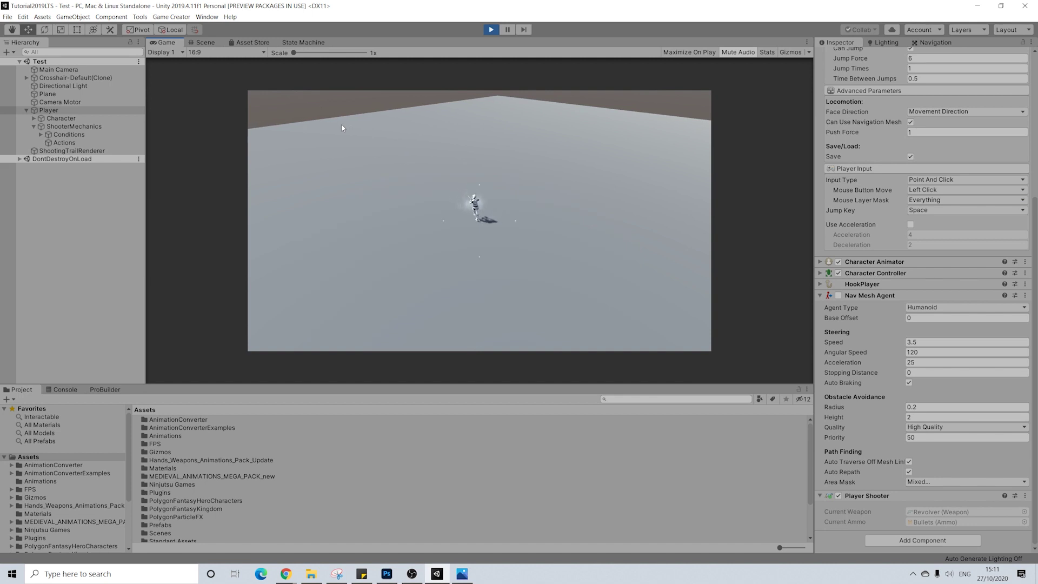
pyautogui.click(342, 128)
pyautogui.click(341, 127)
pyautogui.click(342, 127)
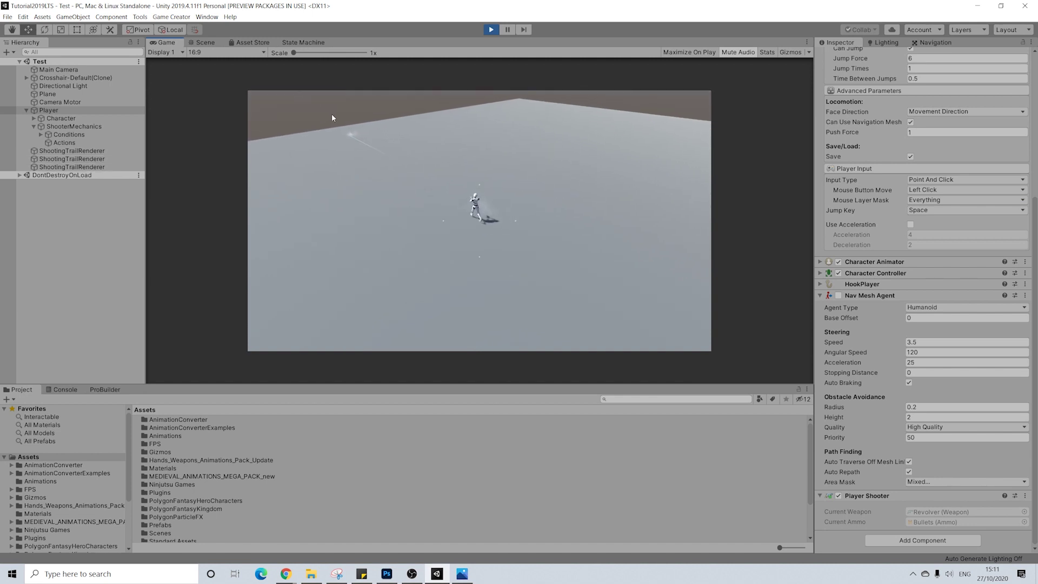
pyautogui.click(332, 118)
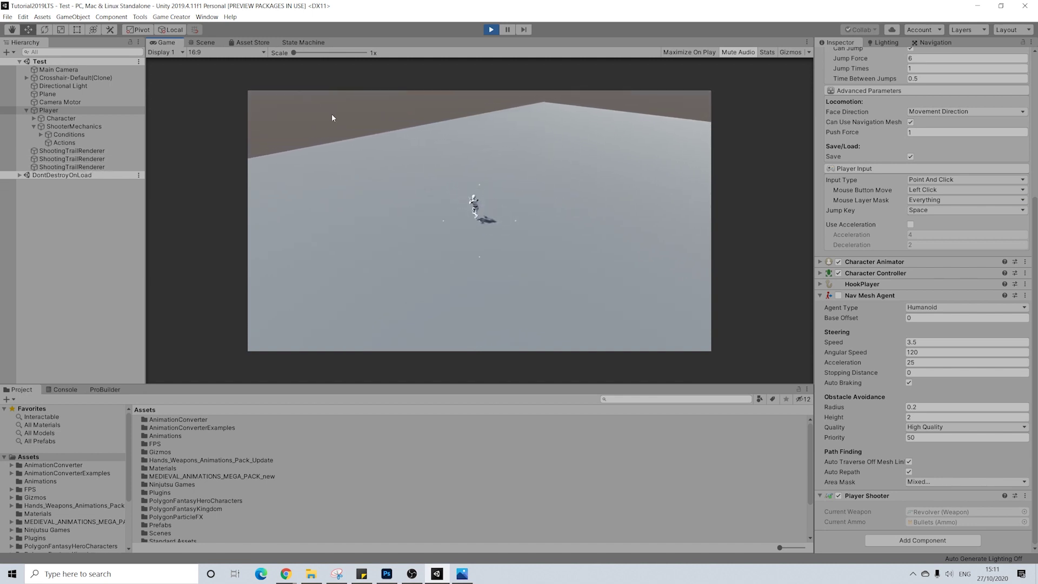
pyautogui.click(332, 118)
pyautogui.click(332, 118)
pyautogui.click(332, 118)
pyautogui.click(332, 118)
pyautogui.click(332, 118)
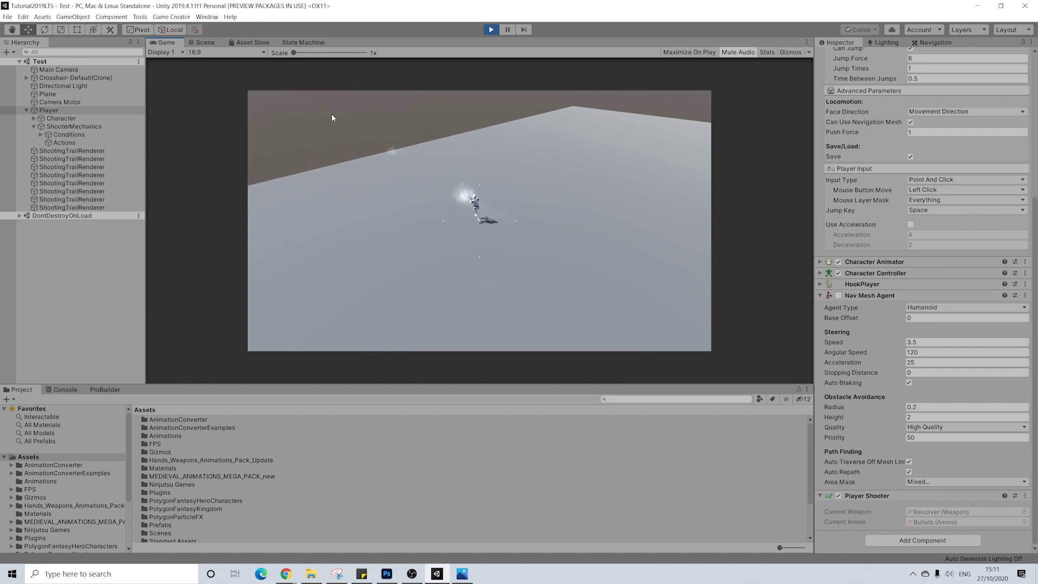
pyautogui.click(682, 135)
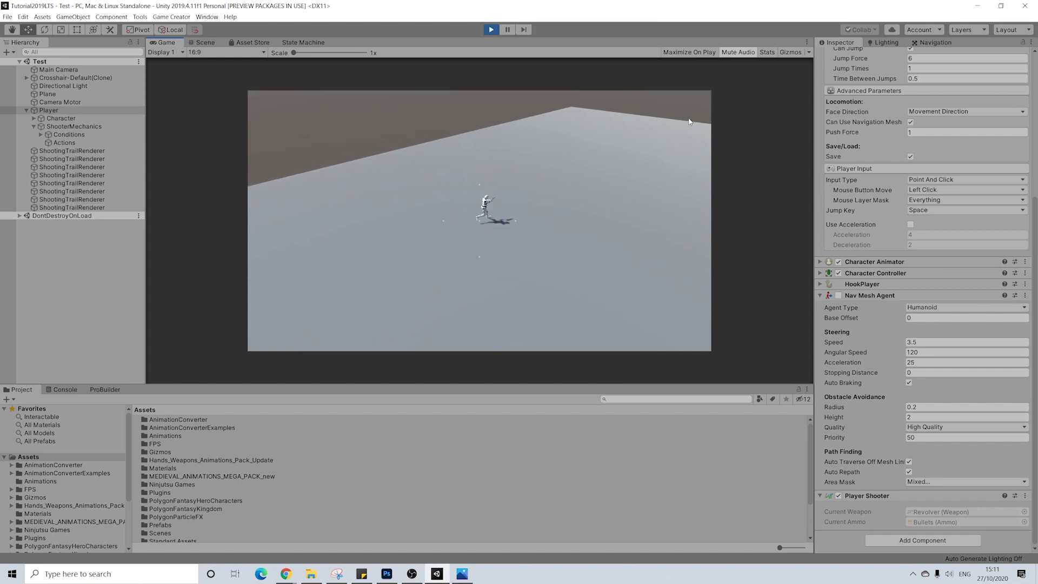
pyautogui.click(689, 118)
pyautogui.click(689, 118)
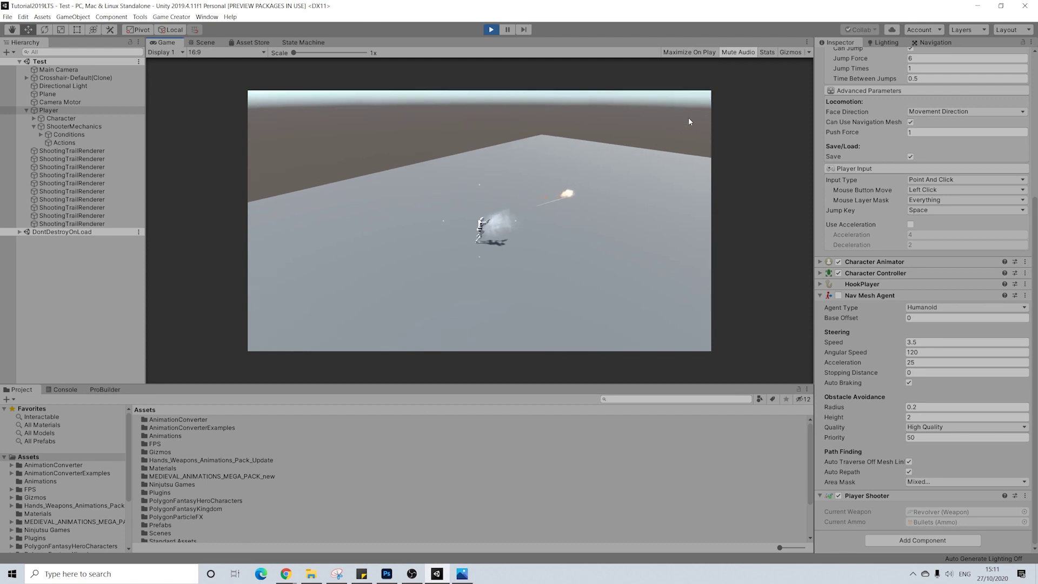
pyautogui.click(689, 118)
pyautogui.click(689, 119)
pyautogui.click(689, 118)
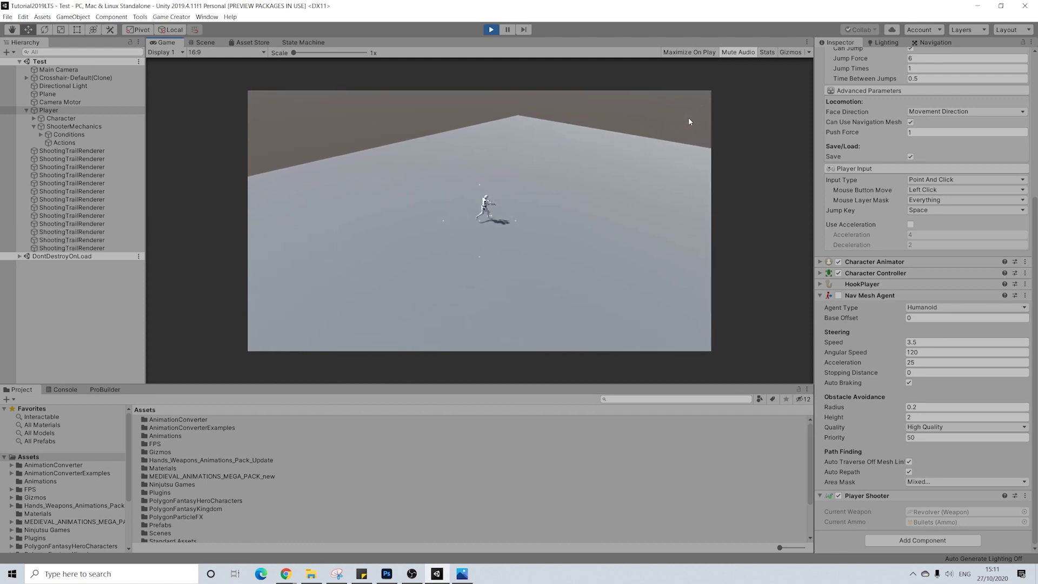
pyautogui.click(689, 118)
pyautogui.click(688, 119)
pyautogui.click(689, 118)
pyautogui.click(689, 118)
pyautogui.click(689, 121)
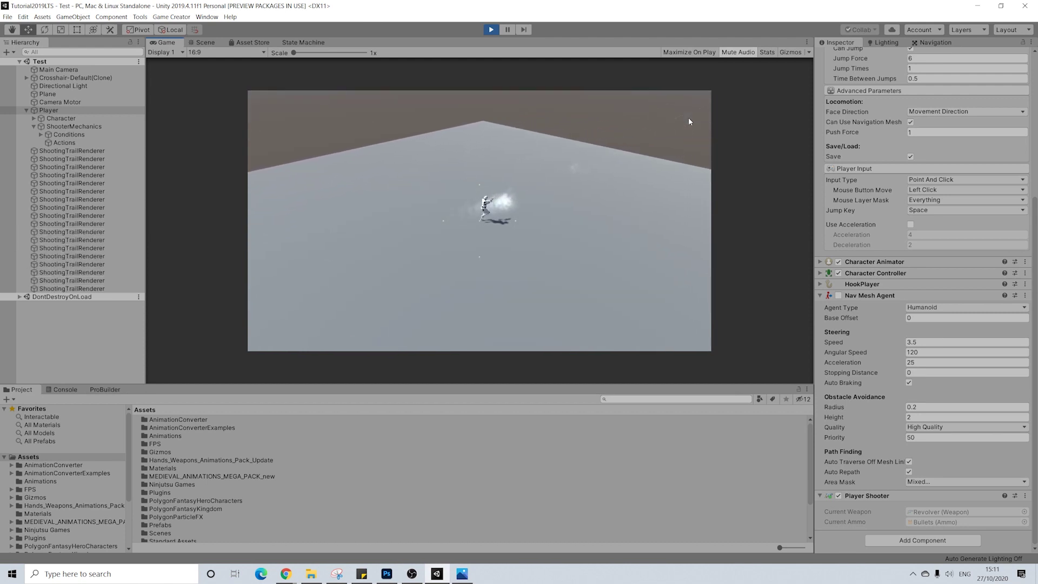
pyautogui.click(689, 117)
pyautogui.click(689, 118)
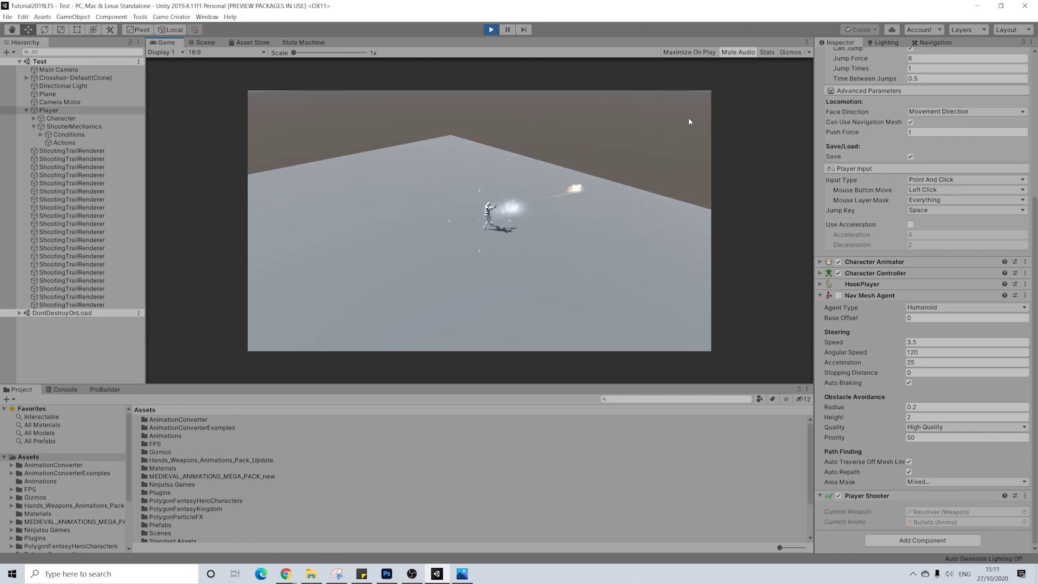
pyautogui.click(689, 118)
pyautogui.click(689, 118)
pyautogui.click(377, 341)
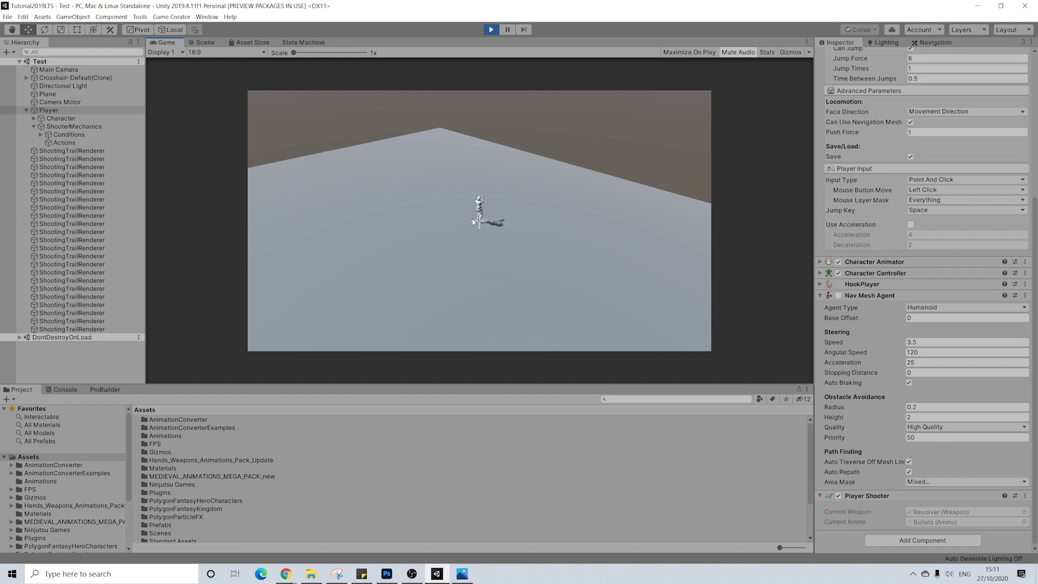
pyautogui.click(492, 29)
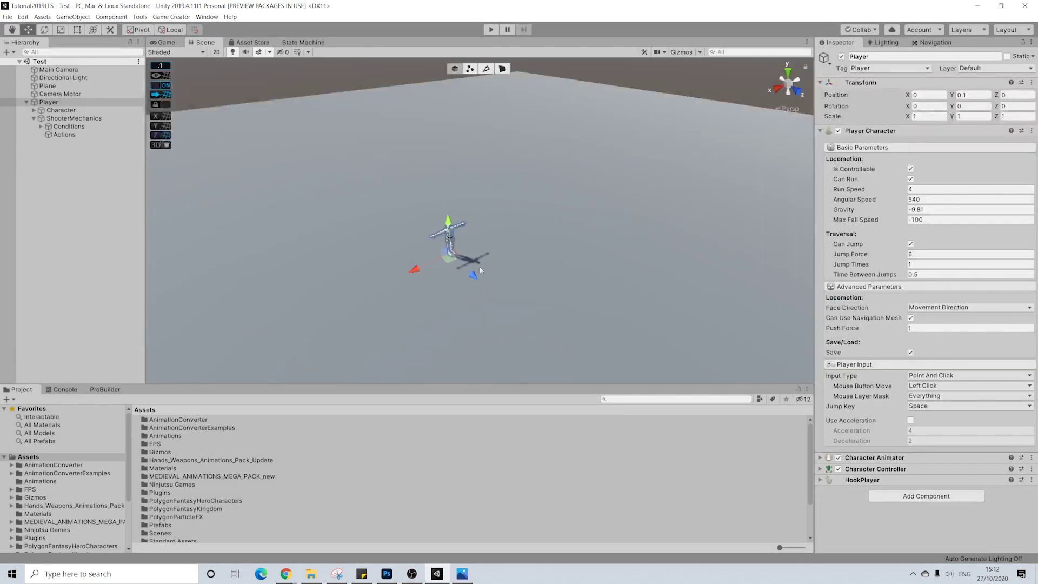
# Add a Character Shooter component to the Player object.
pyautogui.click(885, 496)
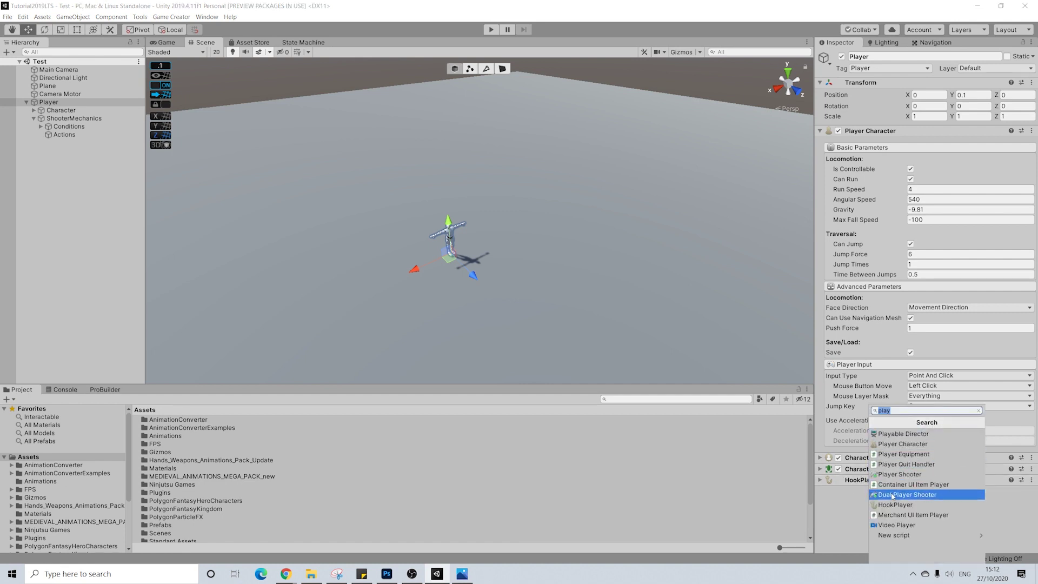
pyautogui.write('charac')
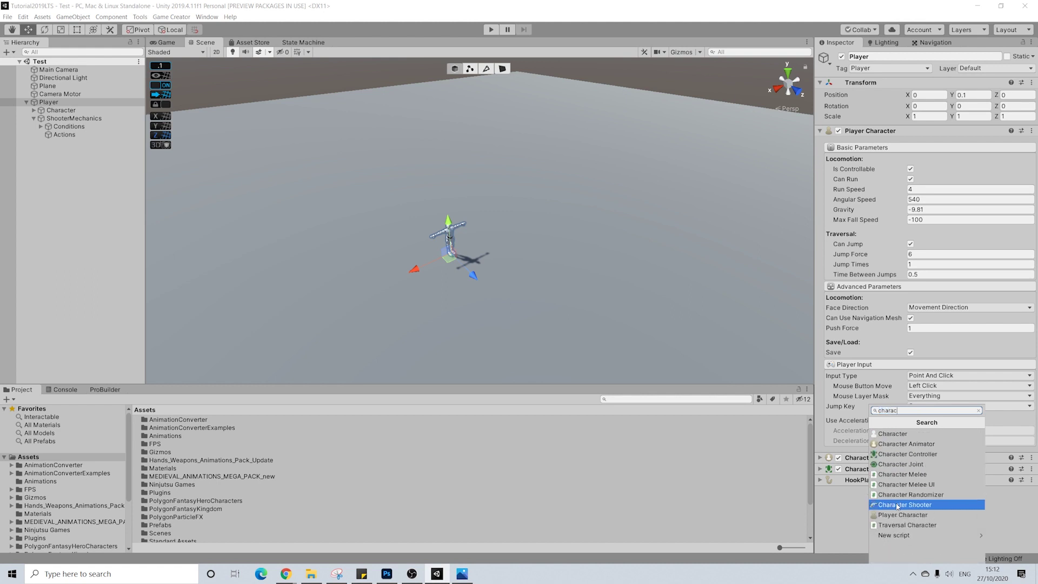
pyautogui.click(897, 505)
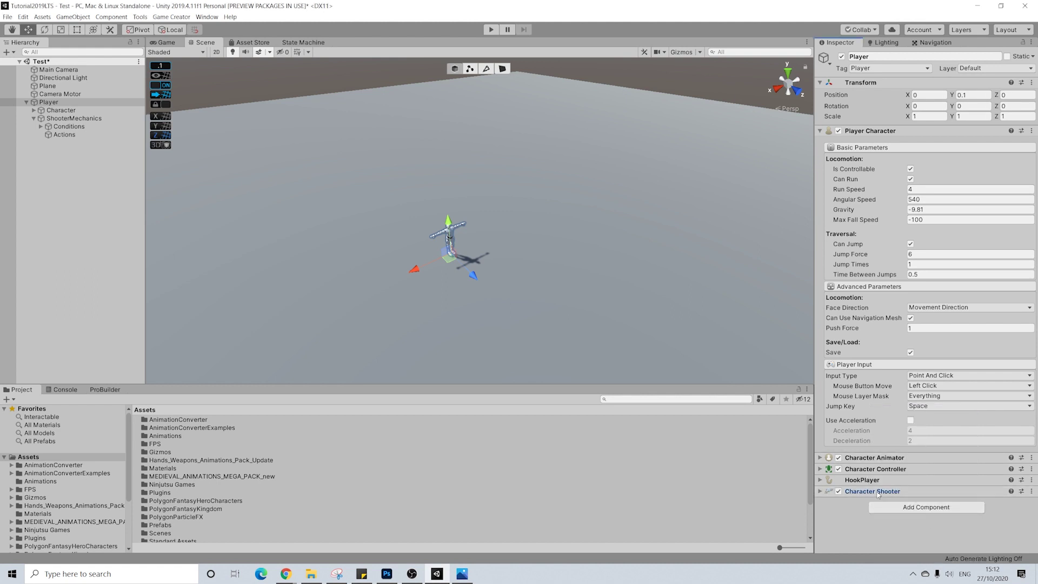
pyautogui.click(882, 492)
# Run the game to test moving, aiming and firing all around the player with the Character Shooter component, and end the run.
pyautogui.click(493, 31)
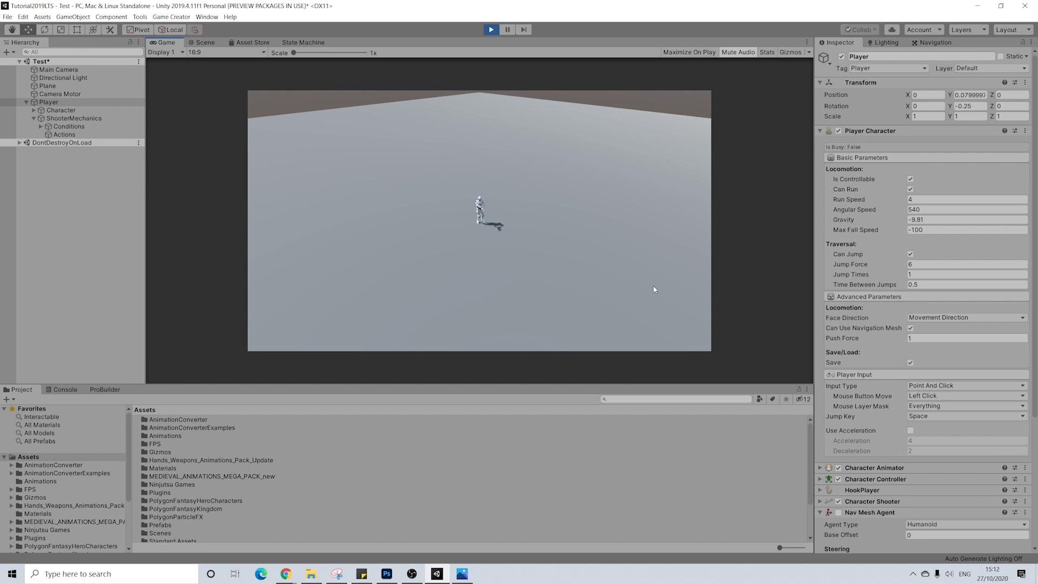
pyautogui.click(681, 281)
pyautogui.click(281, 318)
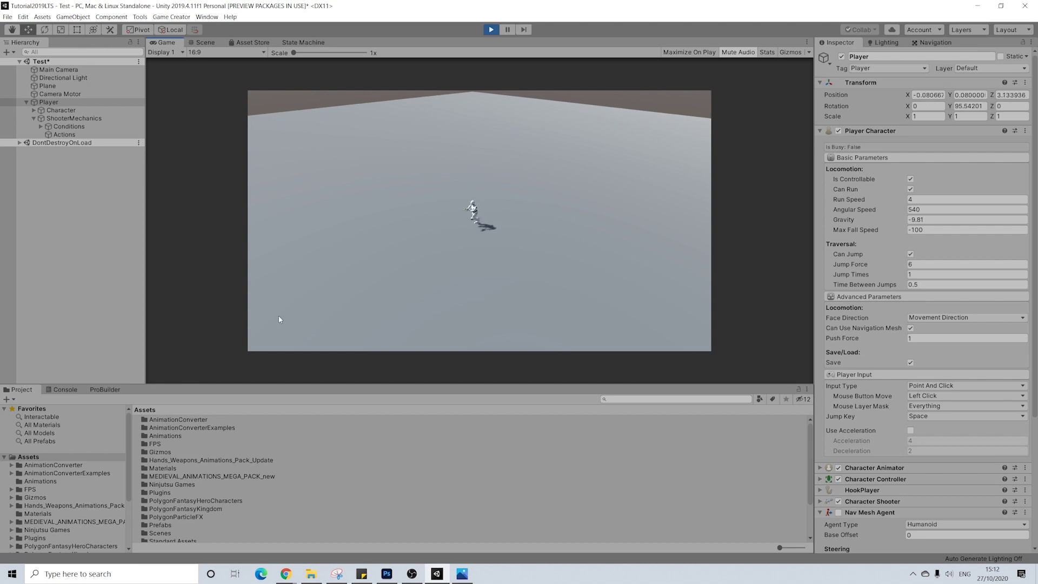
pyautogui.click(622, 319)
pyautogui.click(324, 308)
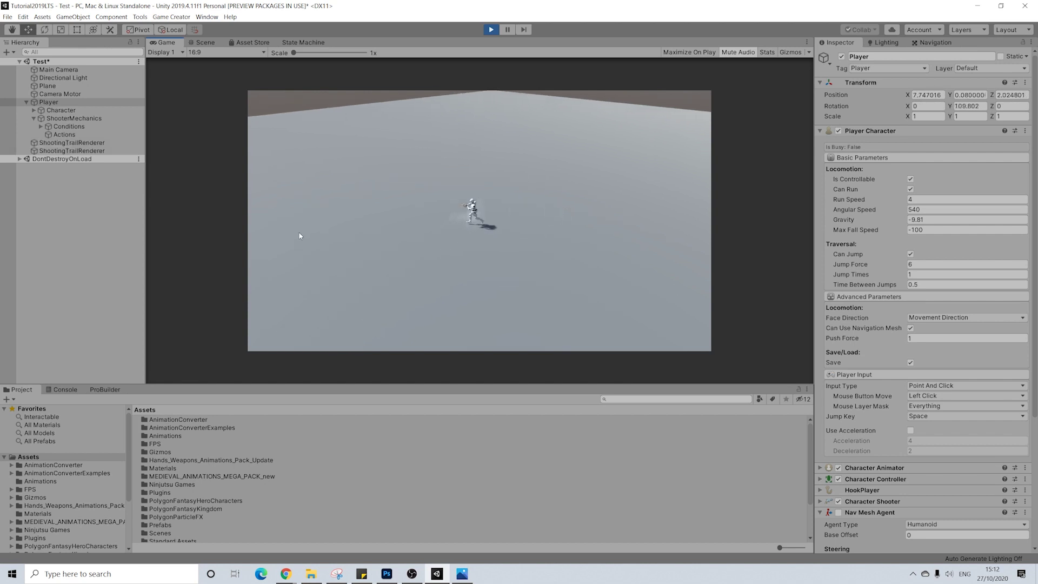
pyautogui.click(300, 227)
pyautogui.click(624, 190)
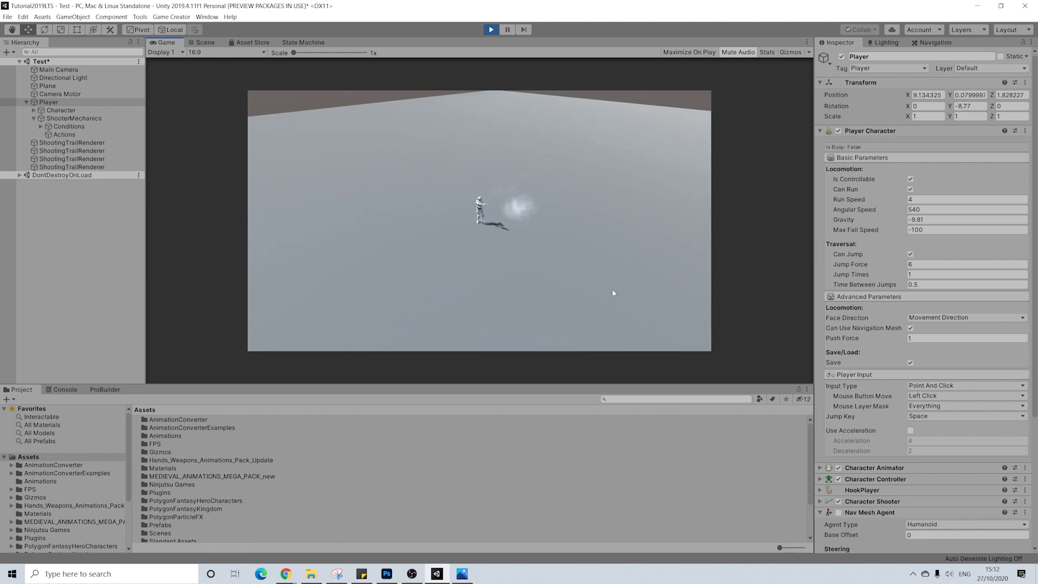
pyautogui.click(279, 236)
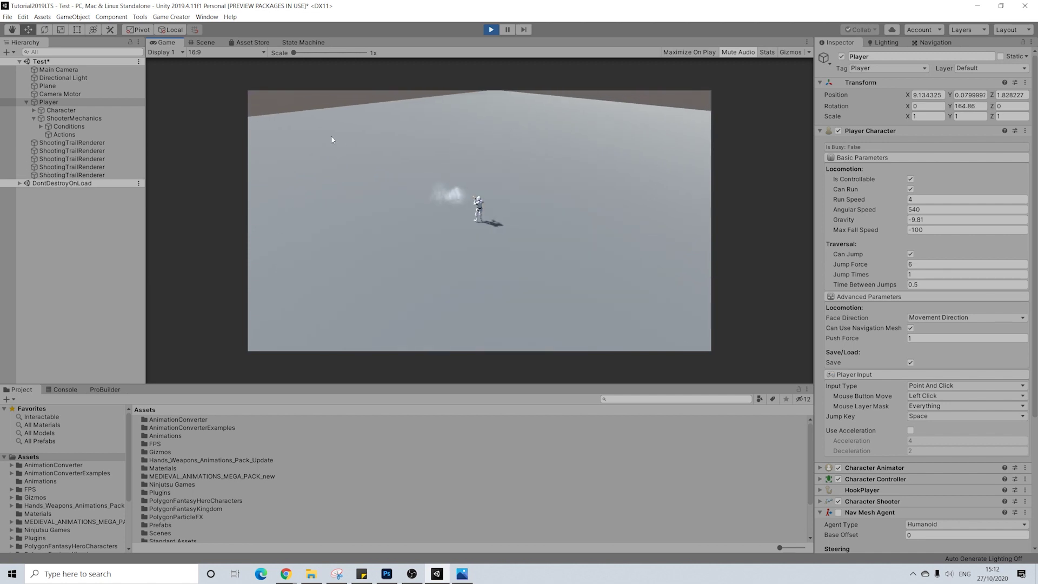
pyautogui.click(448, 116)
pyautogui.click(568, 119)
pyautogui.click(638, 197)
pyautogui.click(542, 300)
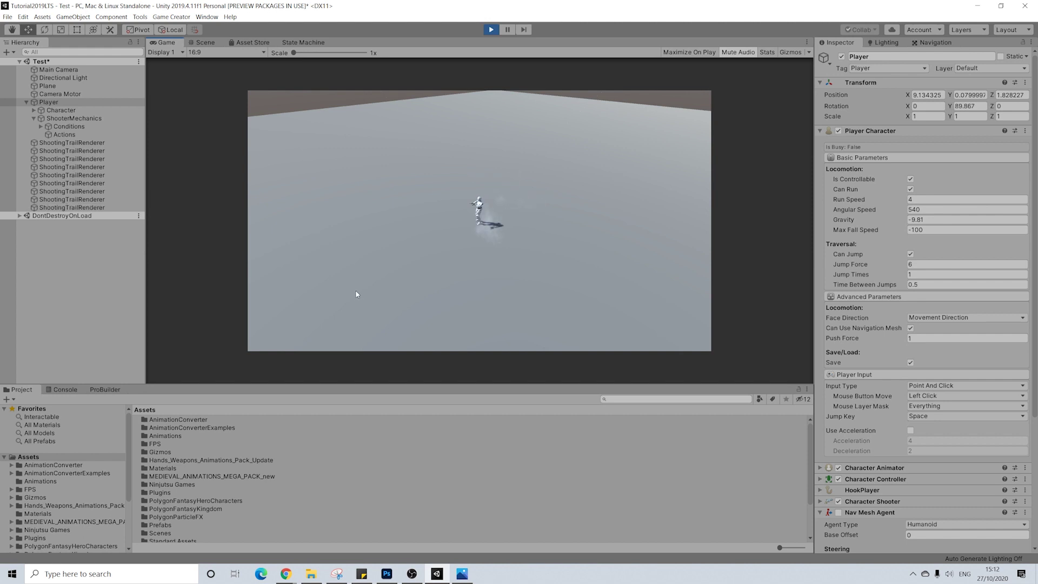
pyautogui.click(603, 192)
pyautogui.click(332, 228)
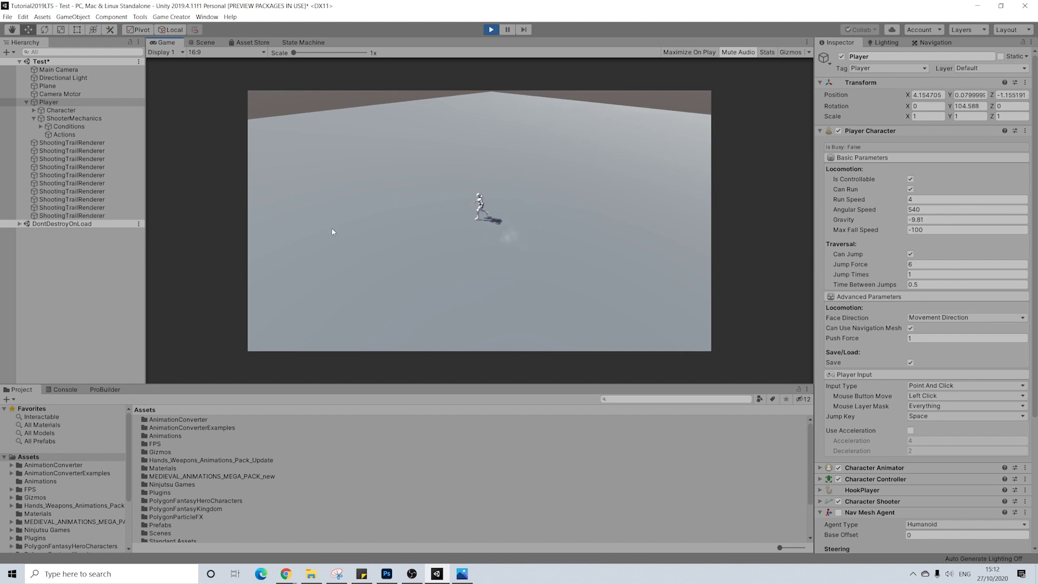
pyautogui.click(627, 127)
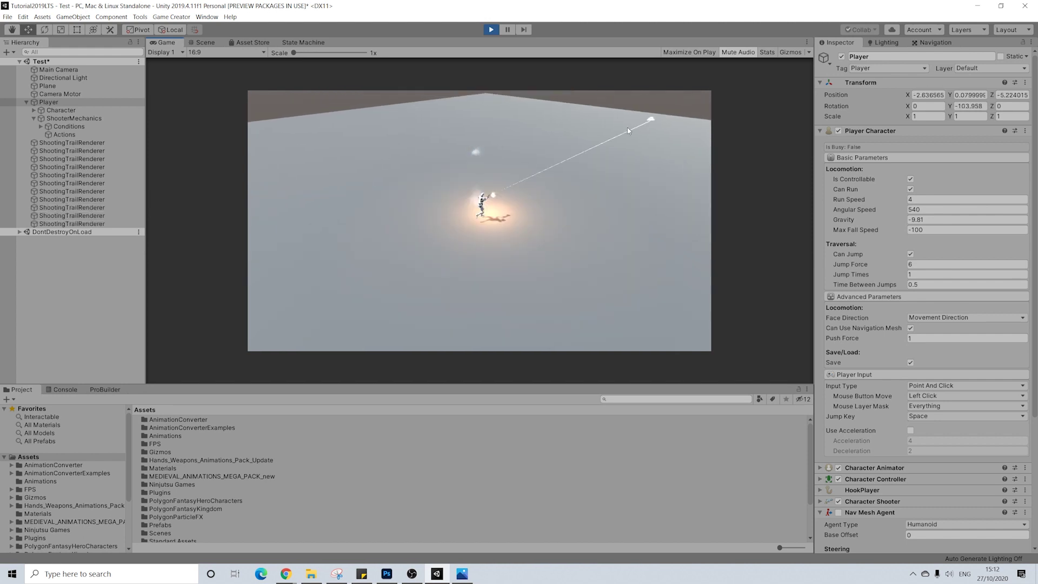
pyautogui.click(625, 227)
pyautogui.click(690, 252)
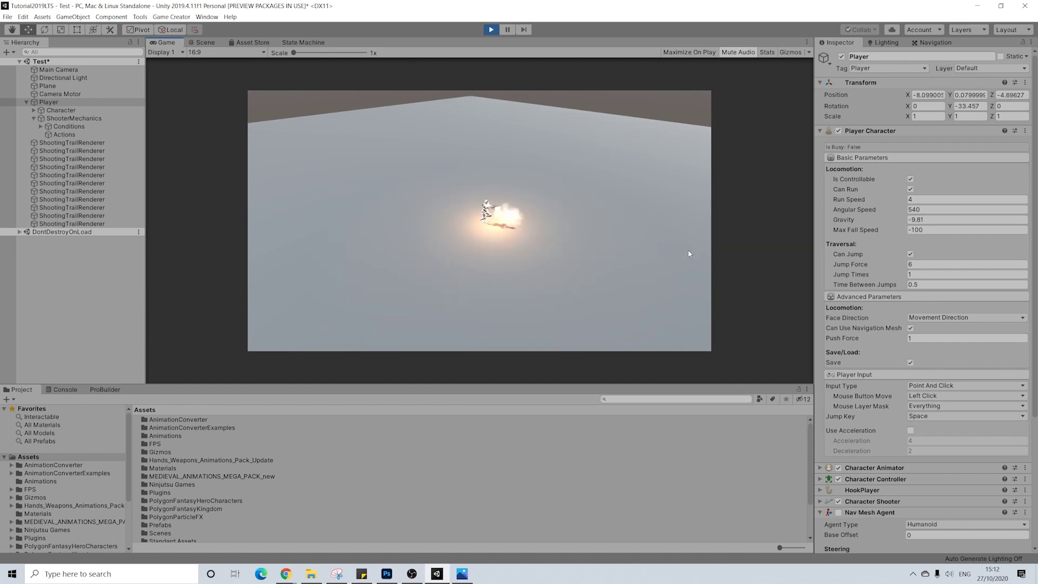
pyautogui.click(600, 317)
pyautogui.click(358, 296)
pyautogui.click(325, 227)
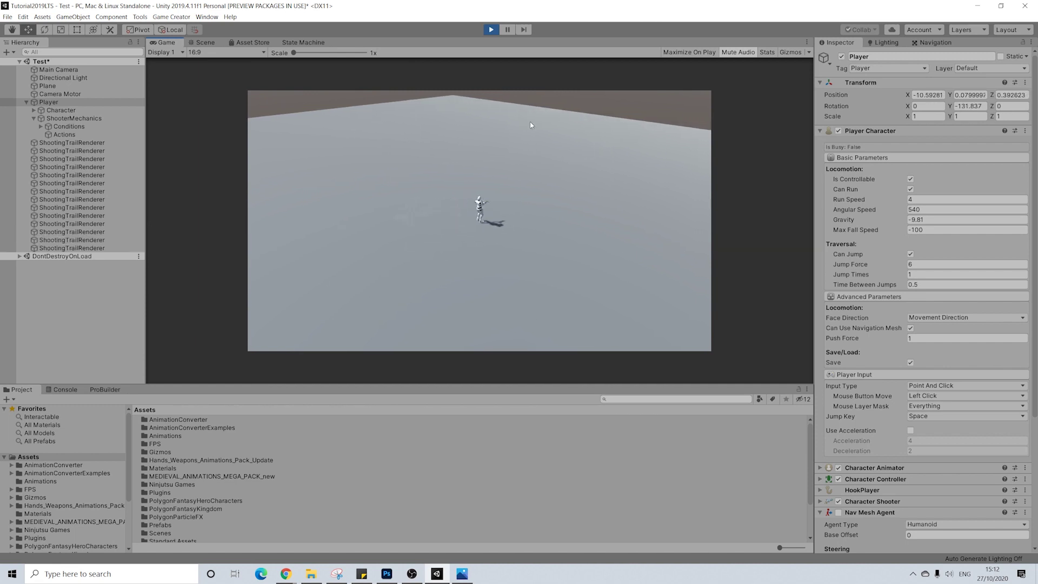
pyautogui.click(287, 314)
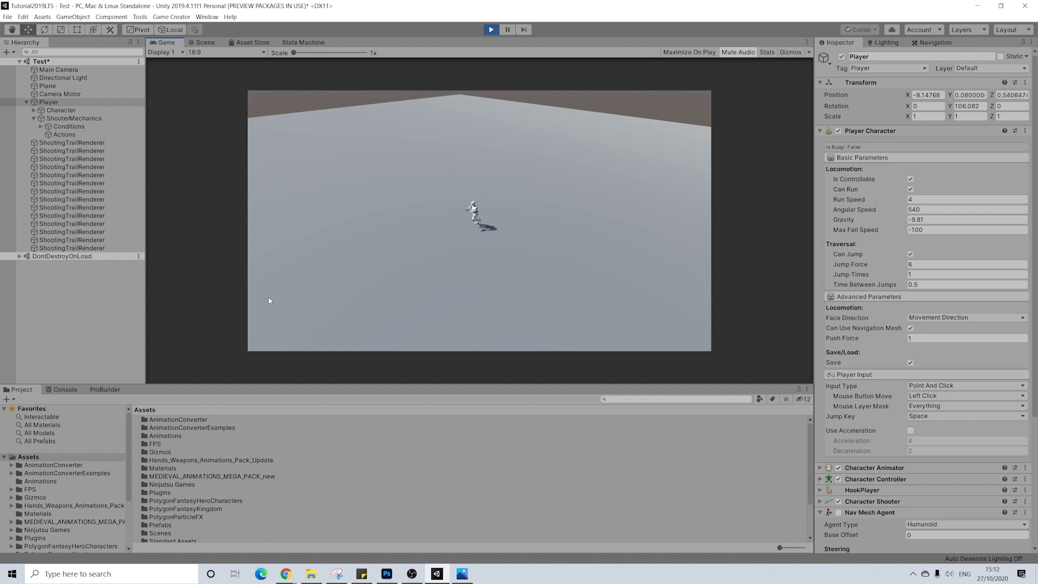
pyautogui.rightClick(315, 319)
pyautogui.rightClick(406, 340)
pyautogui.rightClick(449, 339)
pyautogui.click(490, 30)
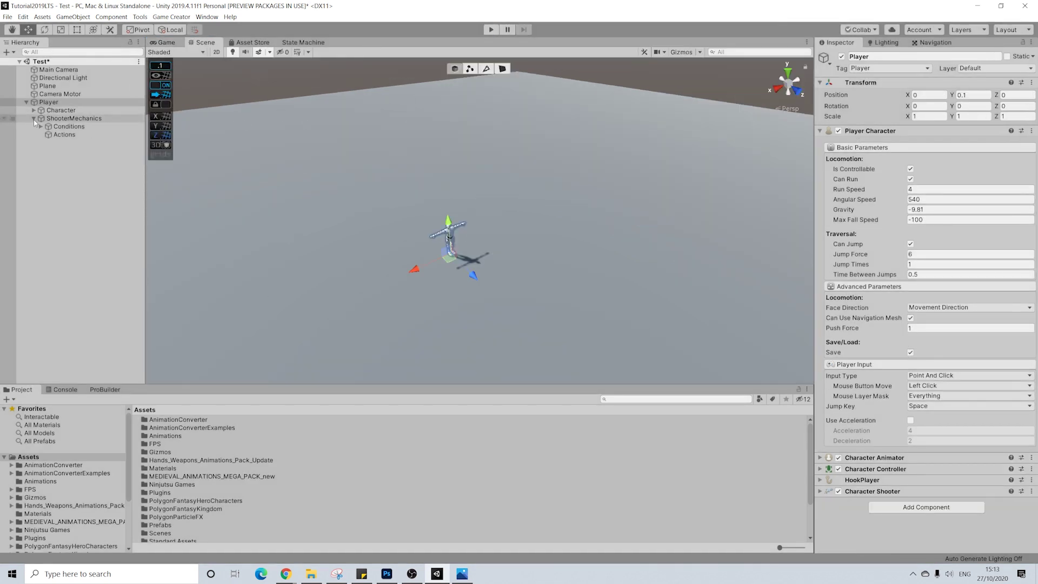
# Rename the ShooterMechanics object under Player as CombatMechanics.
pyautogui.click(33, 118)
pyautogui.click(54, 120)
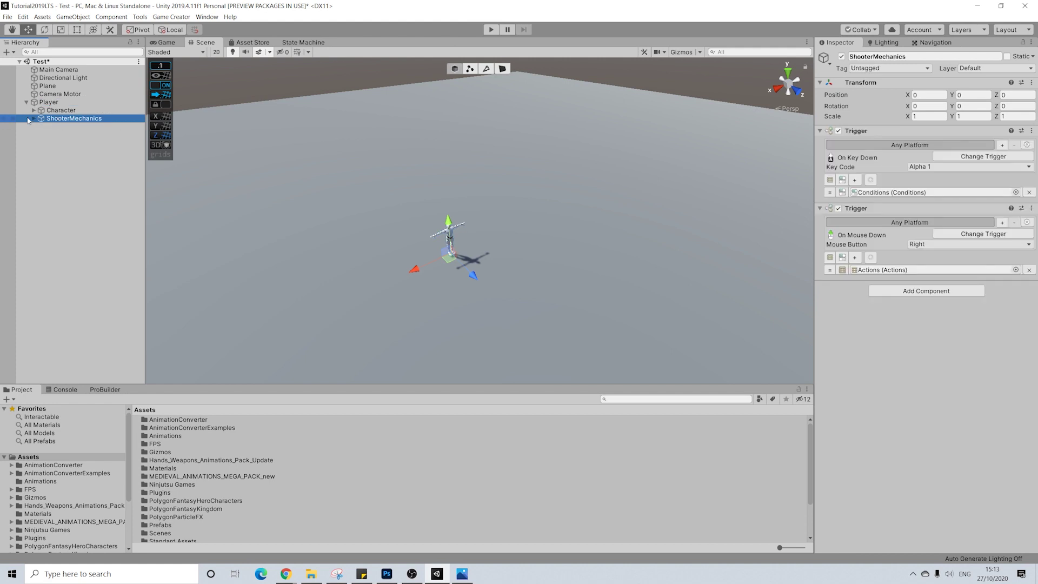
pyautogui.rightClick(64, 118)
pyautogui.click(98, 146)
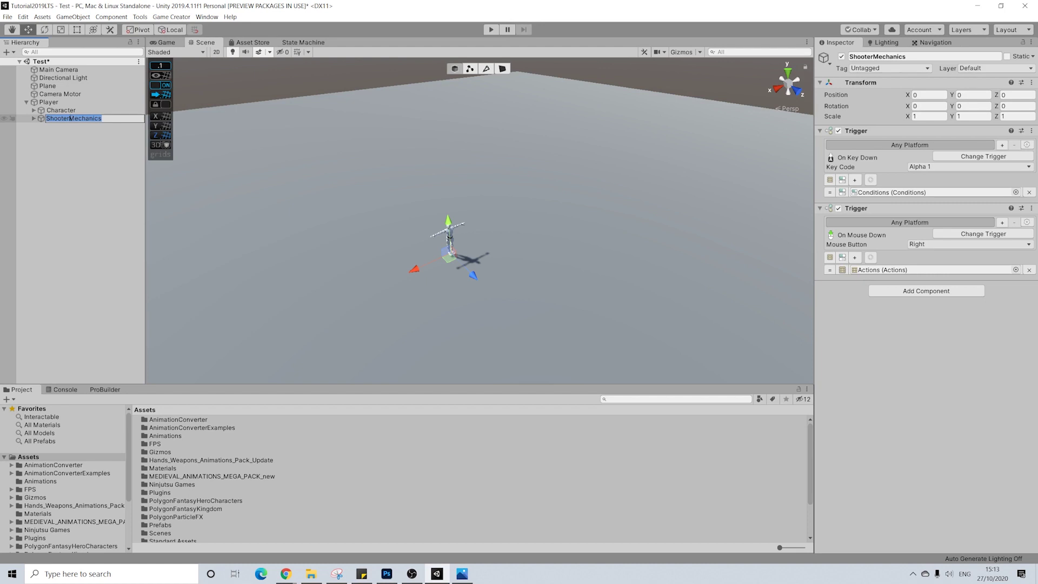
pyautogui.moveTo(69, 118); pyautogui.dragTo(17, 118)
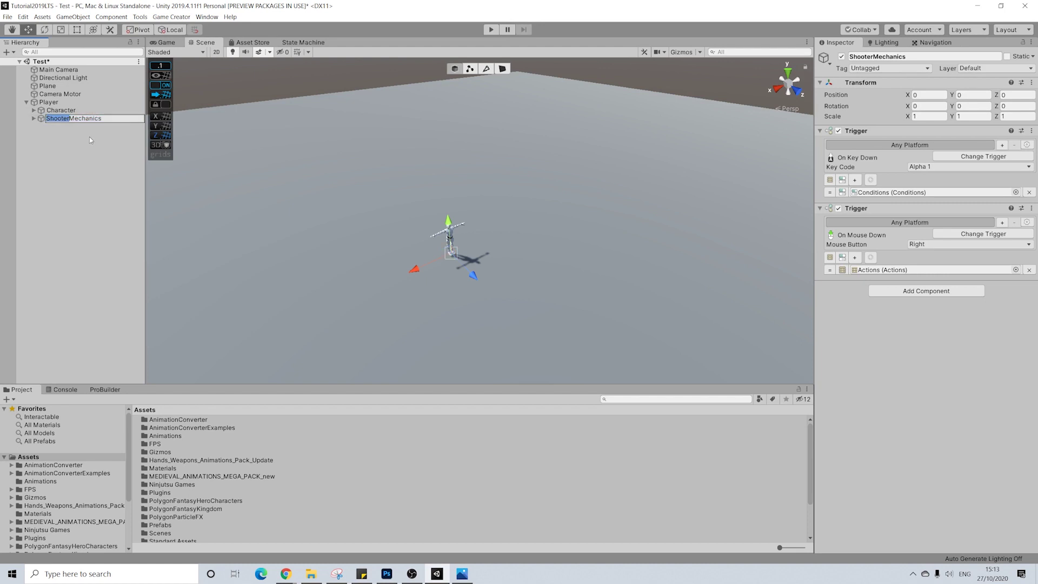
pyautogui.write('Combat')
pyautogui.press('Return')
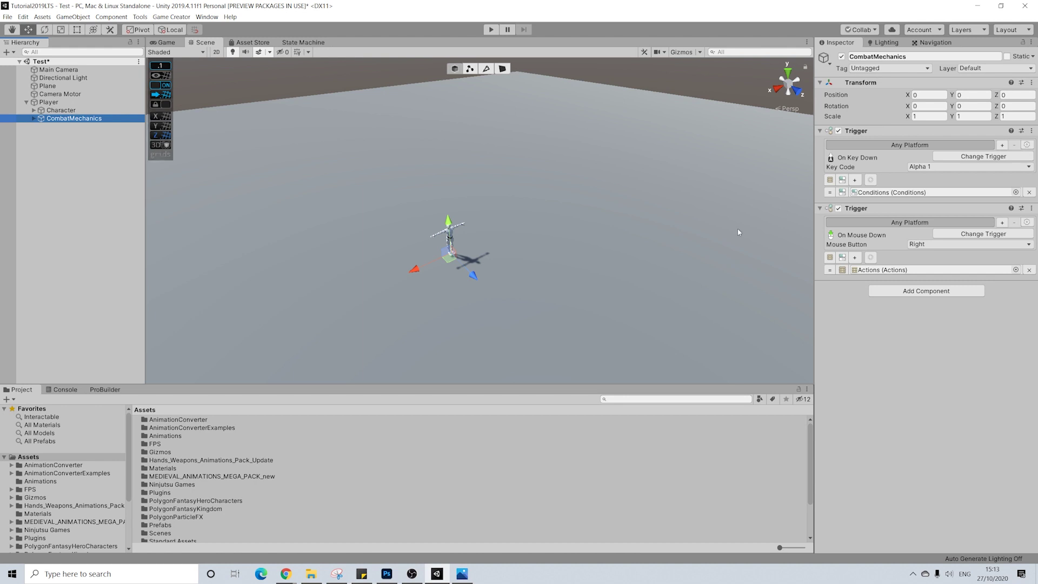
# Add a third Trigger component to the CombatMechanics object.
pyautogui.click(894, 294)
pyautogui.write('trigger')
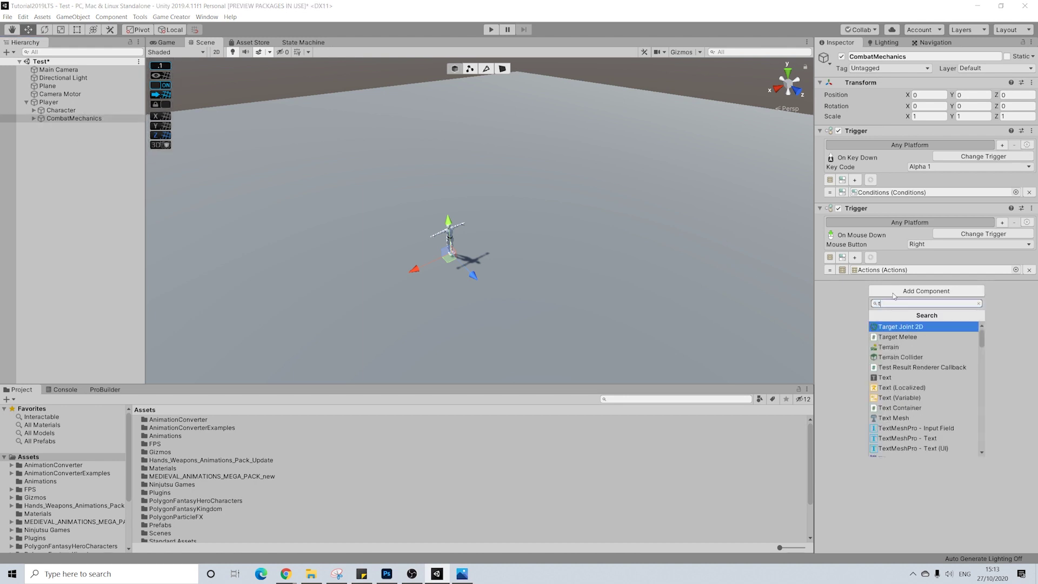
pyautogui.press('Return')
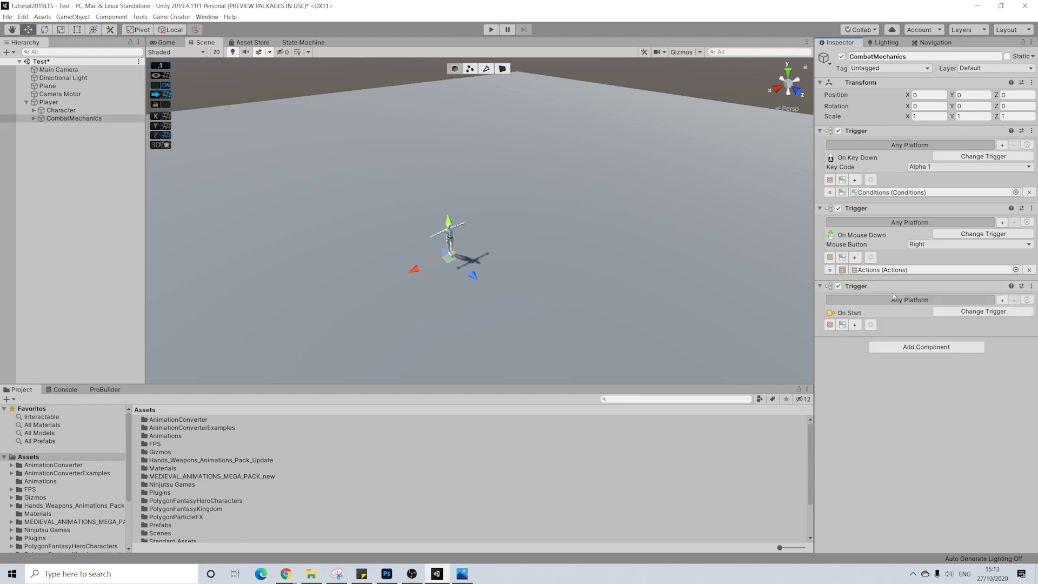
# Set CombatMechanics' third trigger to On Key Down with key code Alpha 2 and create a Conditions slot for it.
pyautogui.click(960, 313)
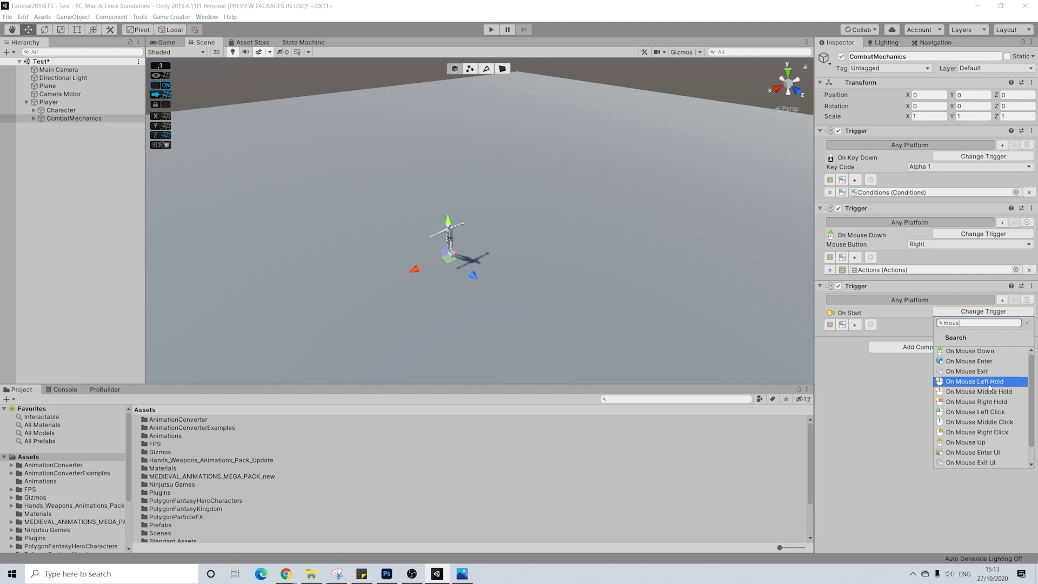
pyautogui.click(981, 351)
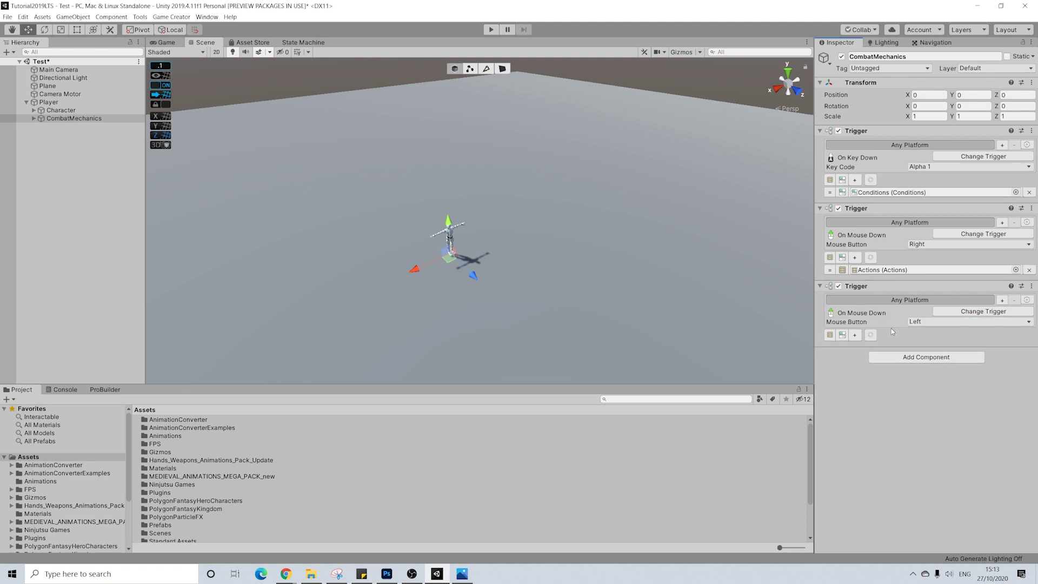
pyautogui.click(981, 312)
pyautogui.write('key')
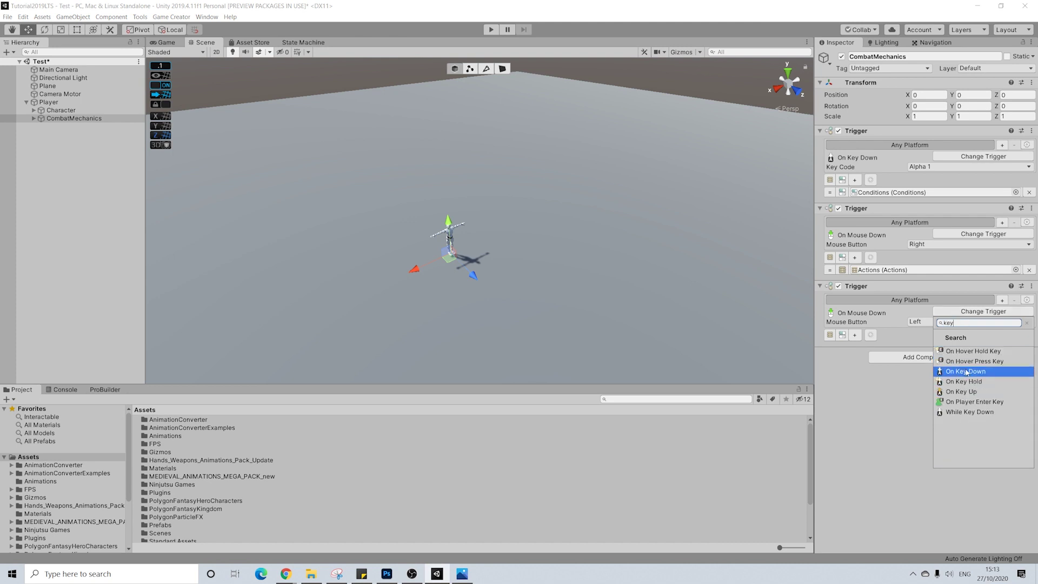
pyautogui.click(963, 372)
pyautogui.click(932, 323)
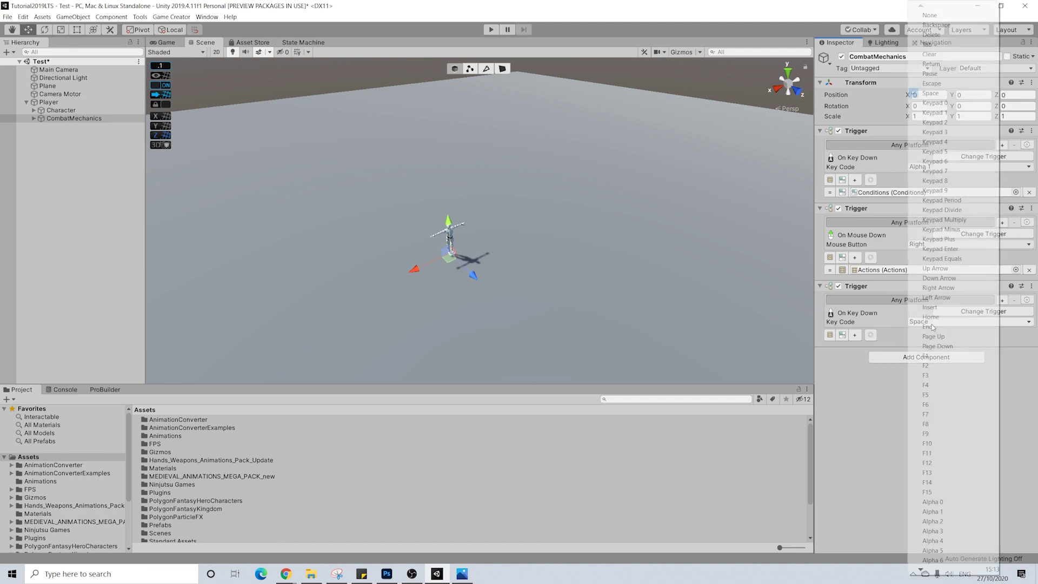
pyautogui.click(936, 521)
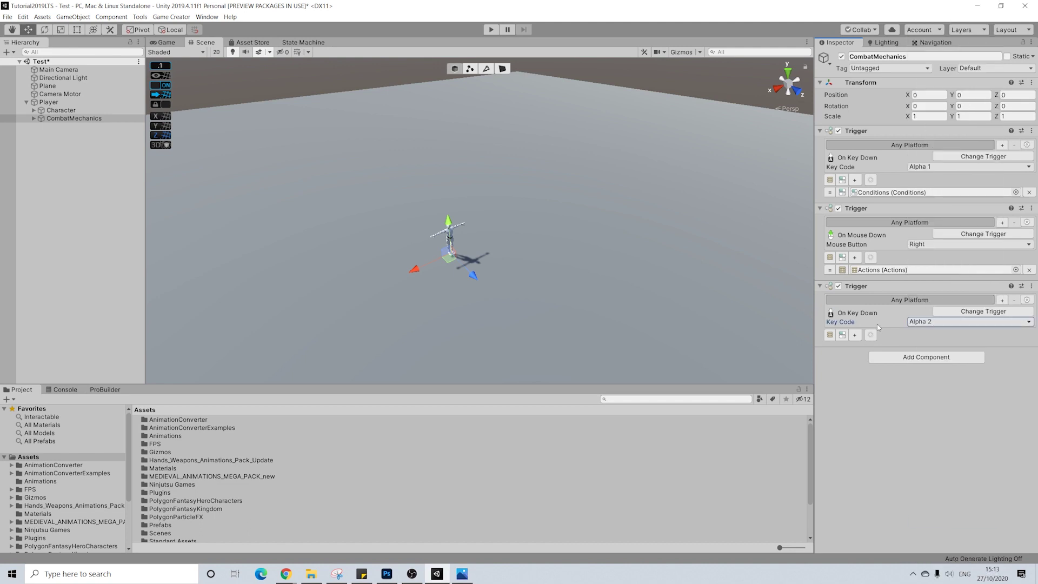
pyautogui.click(843, 335)
# Add a clause to Conditions (1) with the Melee condition Is Character Armed, set to Is Unarmed for the Player.
pyautogui.click(33, 118)
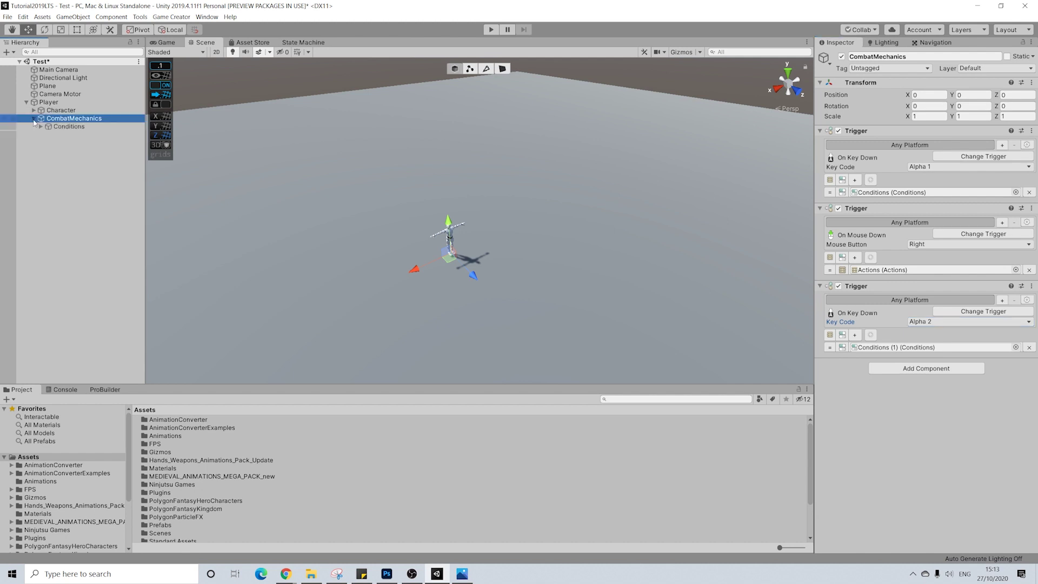
pyautogui.click(71, 143)
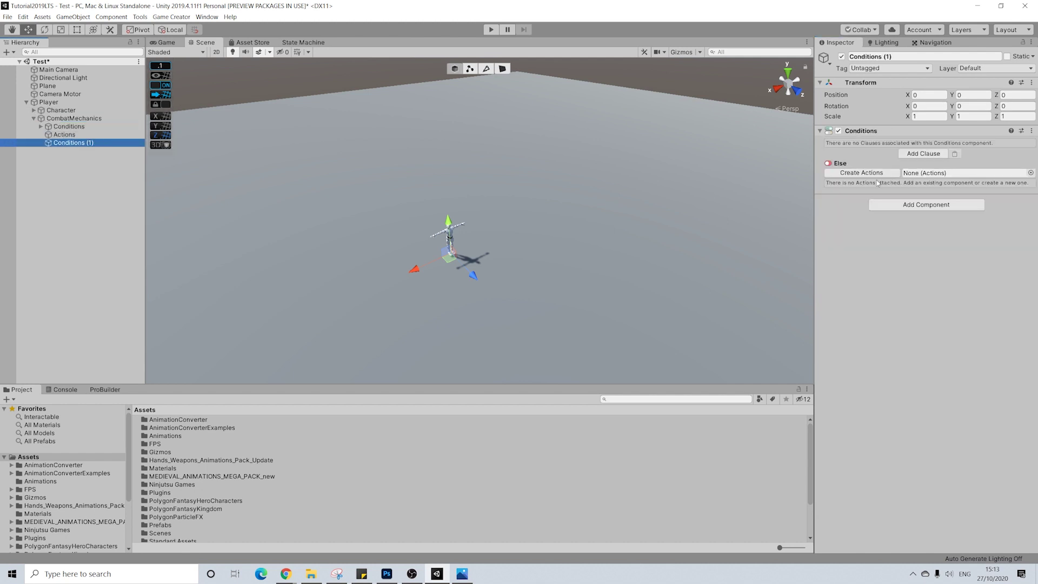
pyautogui.click(922, 153)
pyautogui.click(885, 174)
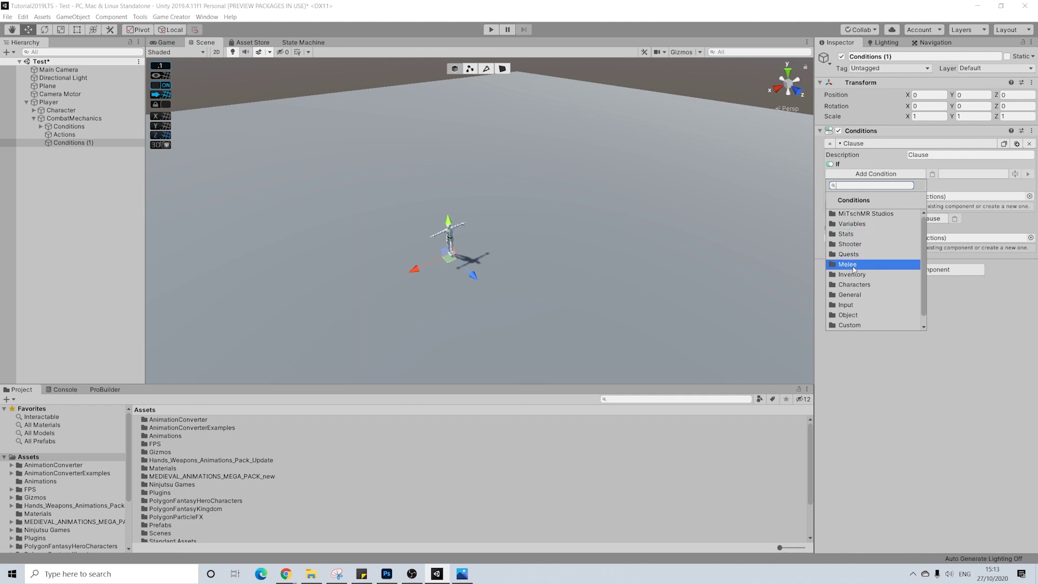
pyautogui.click(847, 264)
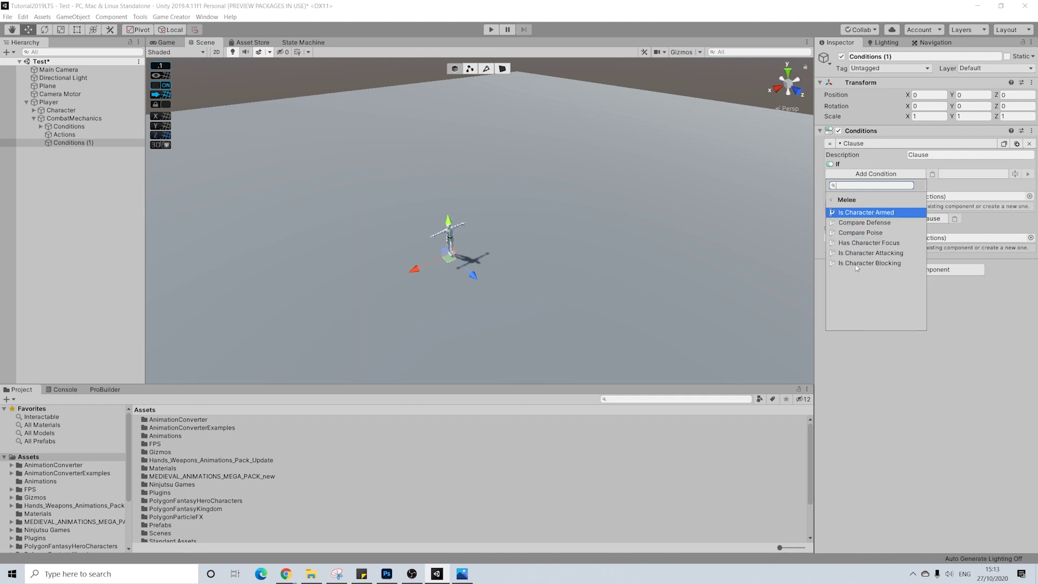
pyautogui.click(833, 201)
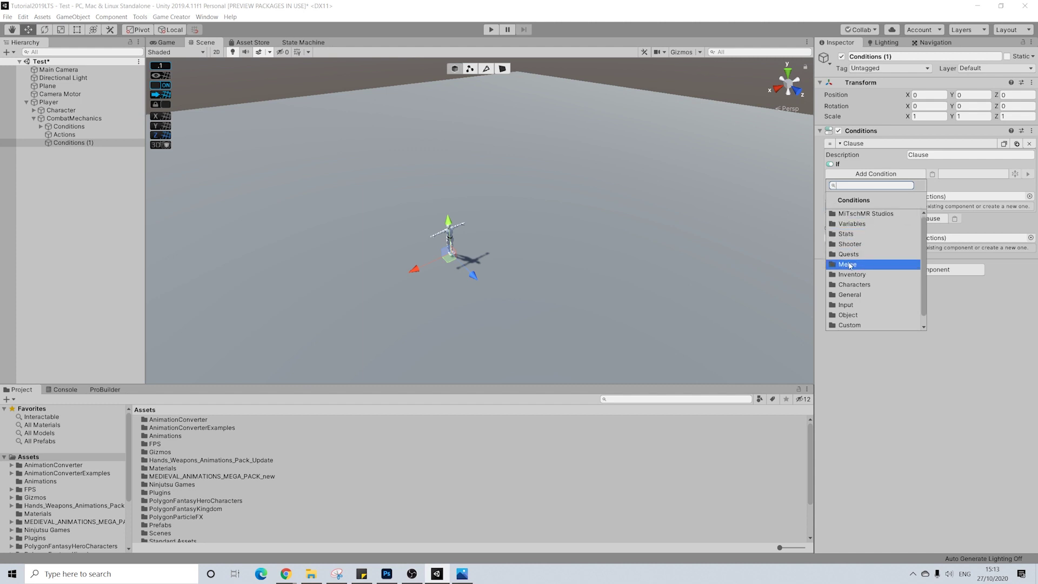
pyautogui.click(848, 265)
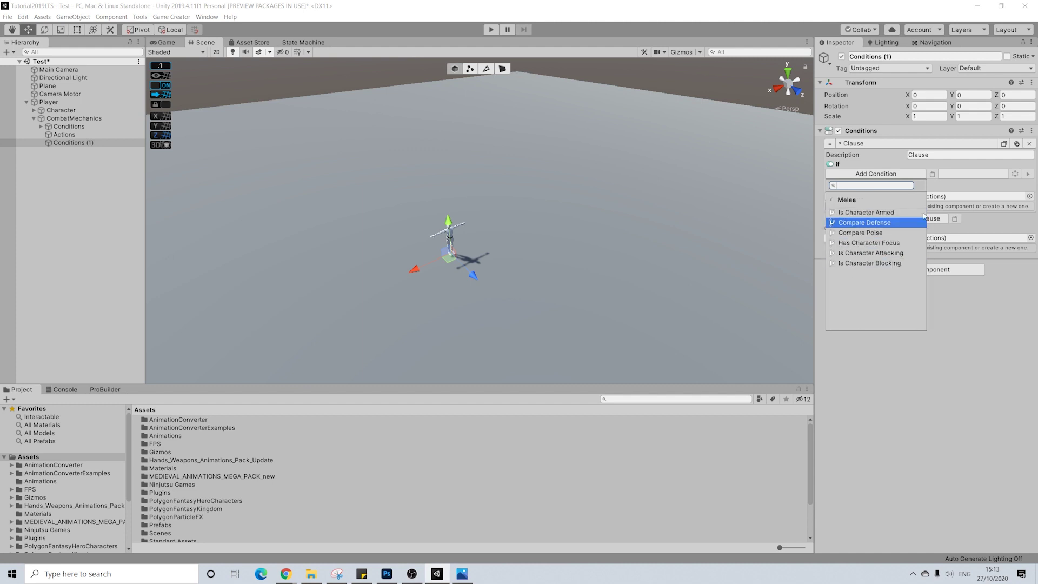
pyautogui.click(860, 212)
pyautogui.click(922, 195)
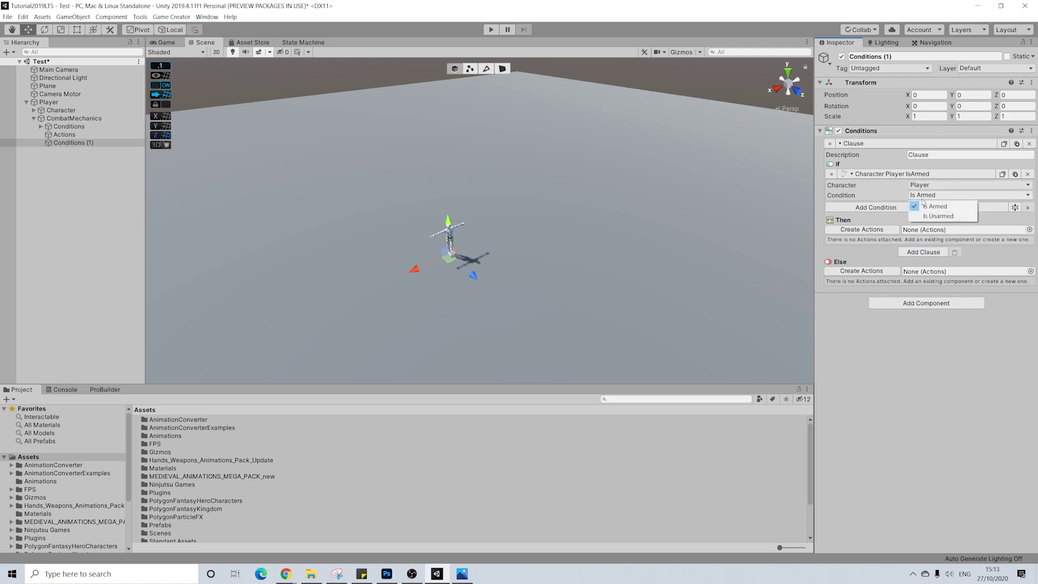
pyautogui.click(938, 216)
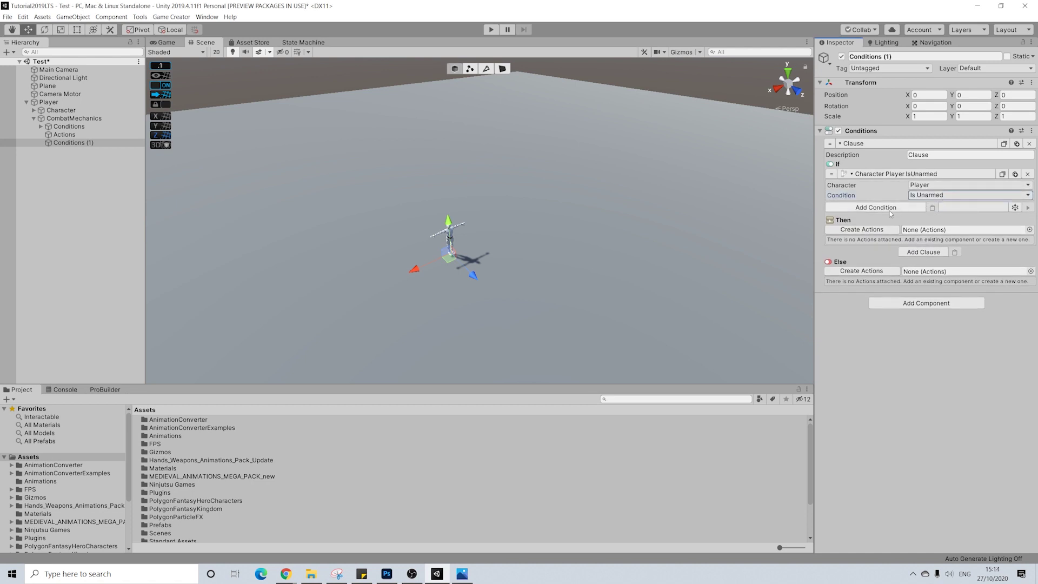
# Create the clause's Then actions with a melee Draw Weapon action that uses SwordWeapon.
pyautogui.click(863, 231)
pyautogui.click(856, 241)
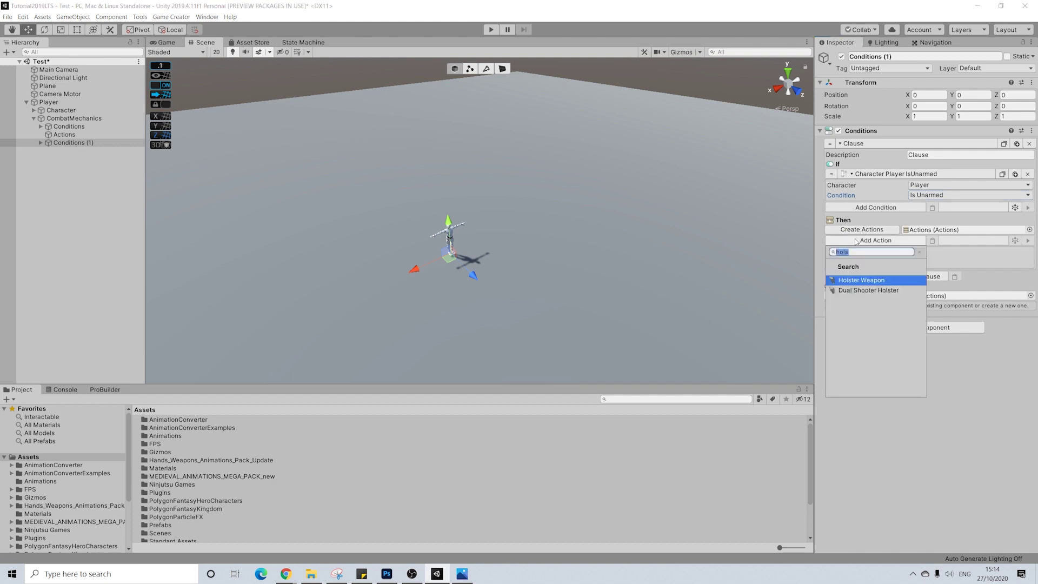
pyautogui.write('dra')
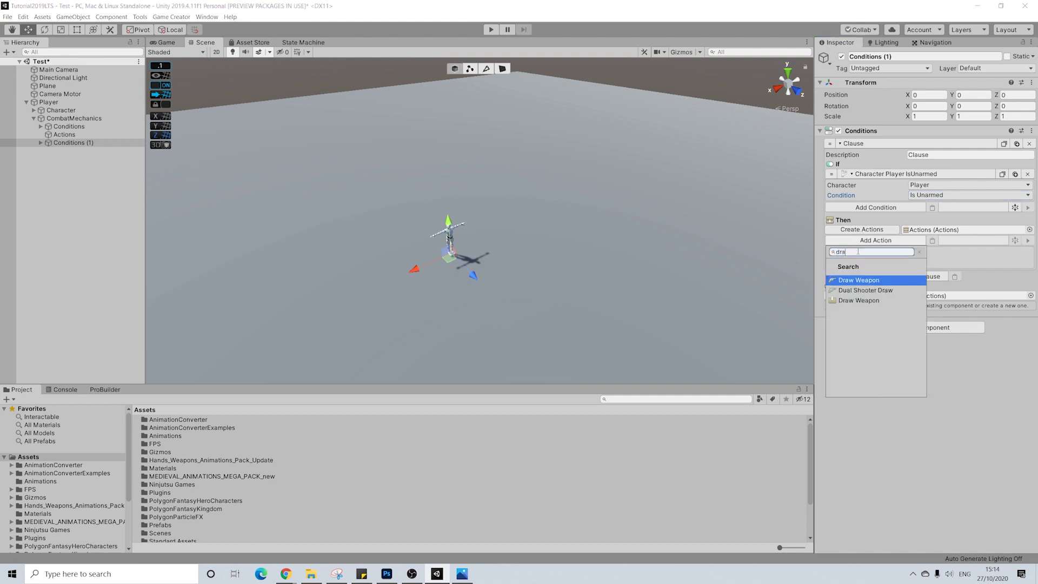
pyautogui.click(858, 300)
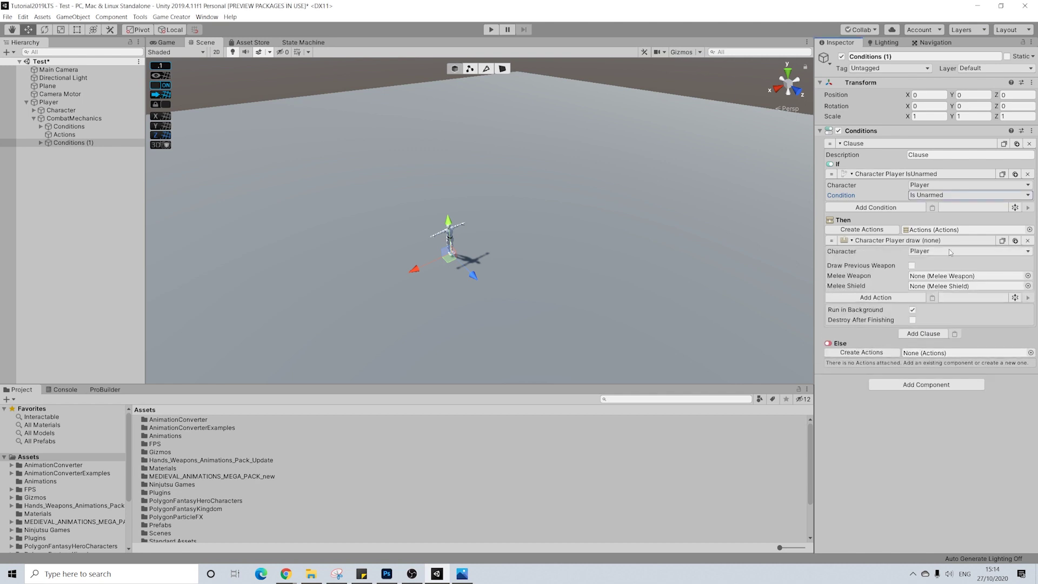
pyautogui.click(1028, 275)
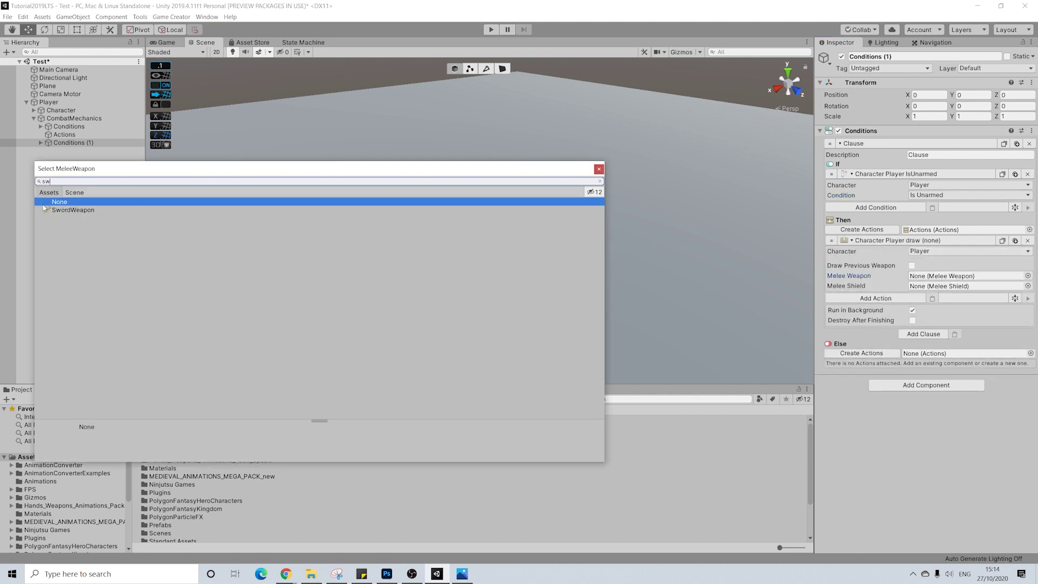
pyautogui.click(73, 209)
pyautogui.click(598, 170)
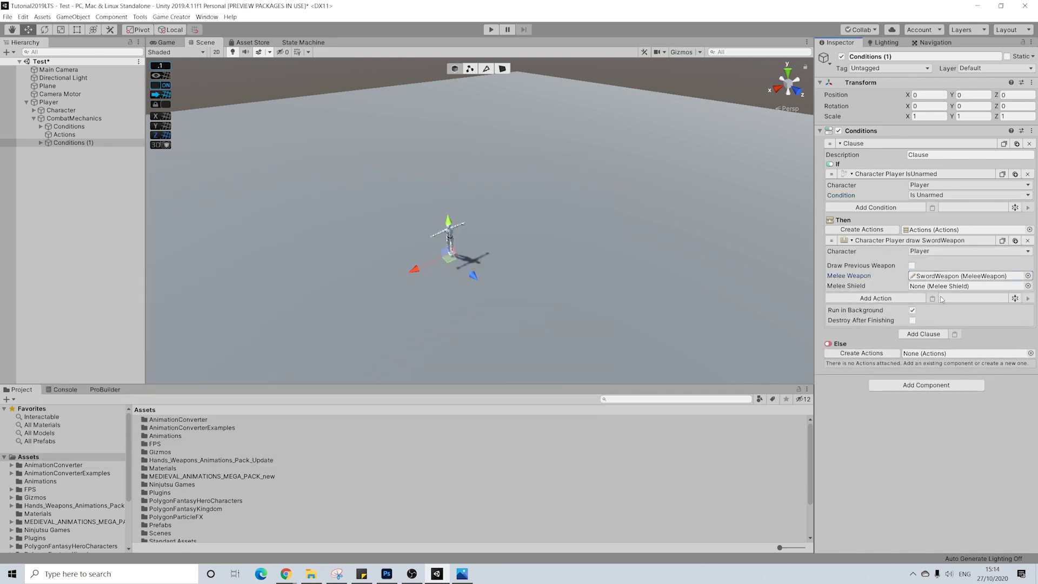
# Create the Else actions of Conditions (1) with a Sheathe Weapon action for the Player.
pyautogui.click(862, 354)
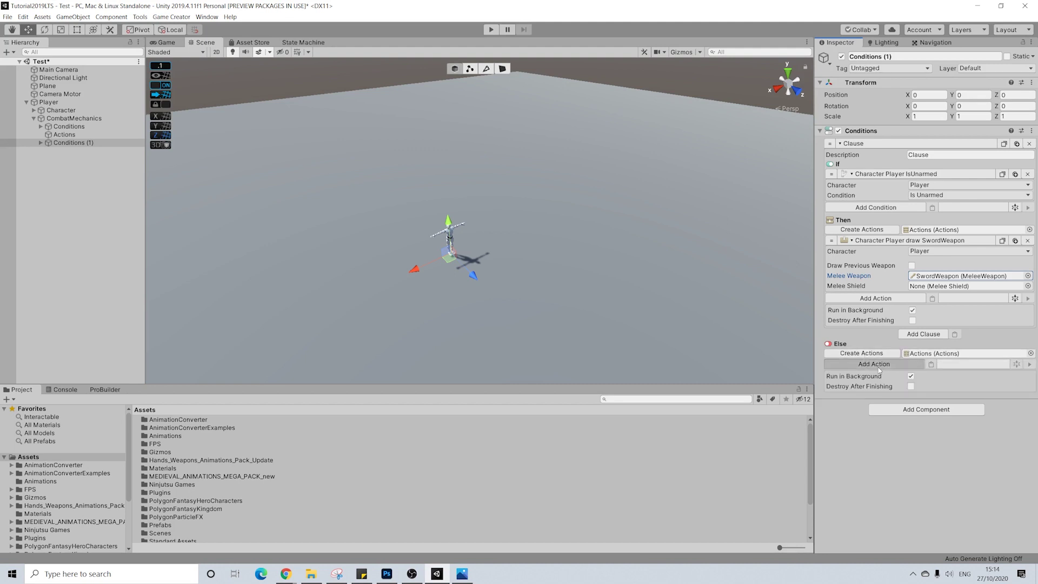
pyautogui.click(877, 365)
pyautogui.write('hols')
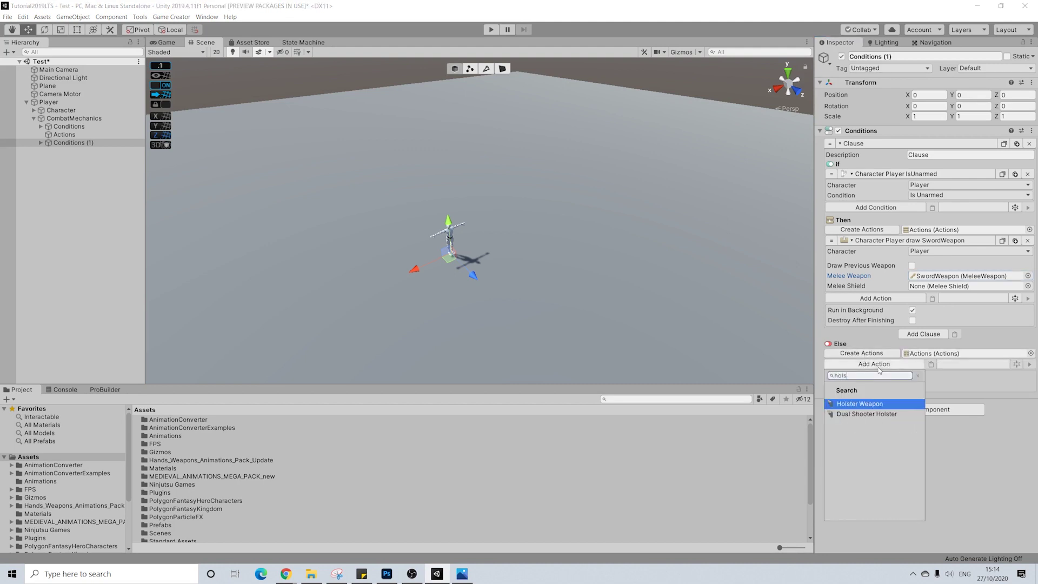
pyautogui.press('BackSpace')
pyautogui.press('BackSpace')
pyautogui.press('BackSpace')
pyautogui.press('BackSpace')
pyautogui.write('shea')
pyautogui.press('Return')
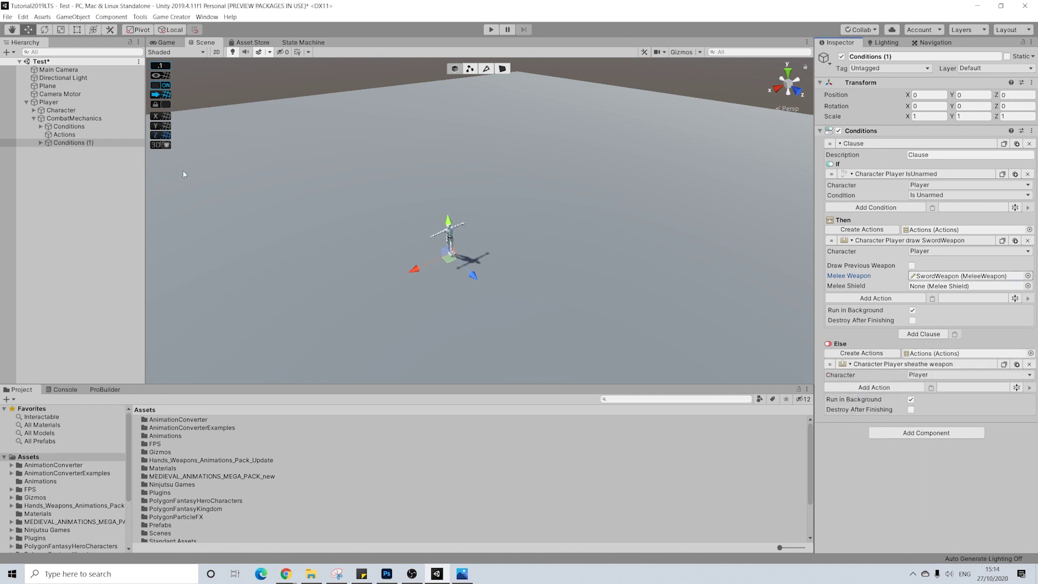
# Add an Input Melee Attack action below the Single shoot action in CombatMechanics' Actions object.
pyautogui.click(64, 135)
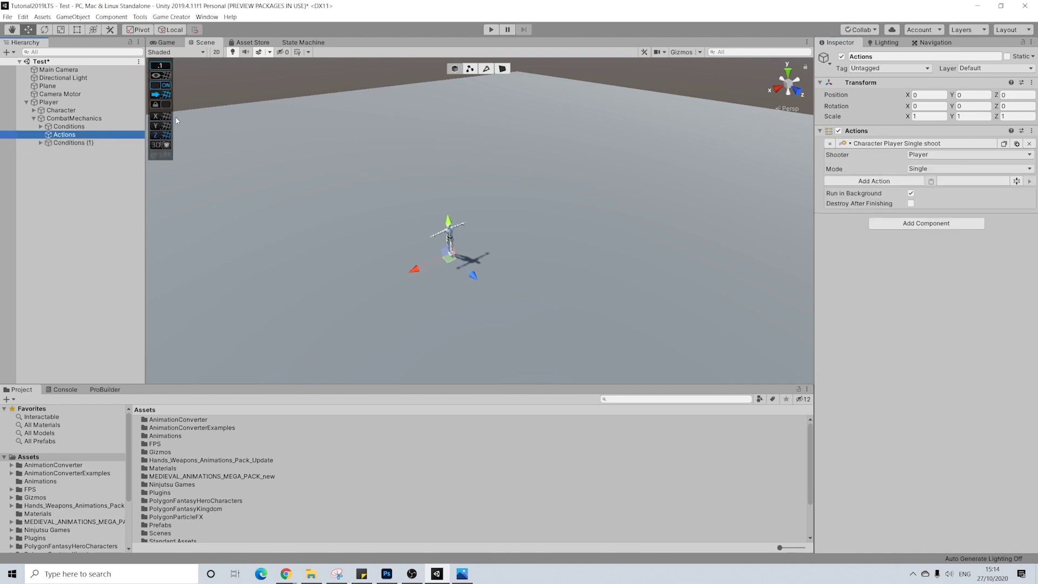
pyautogui.click(880, 182)
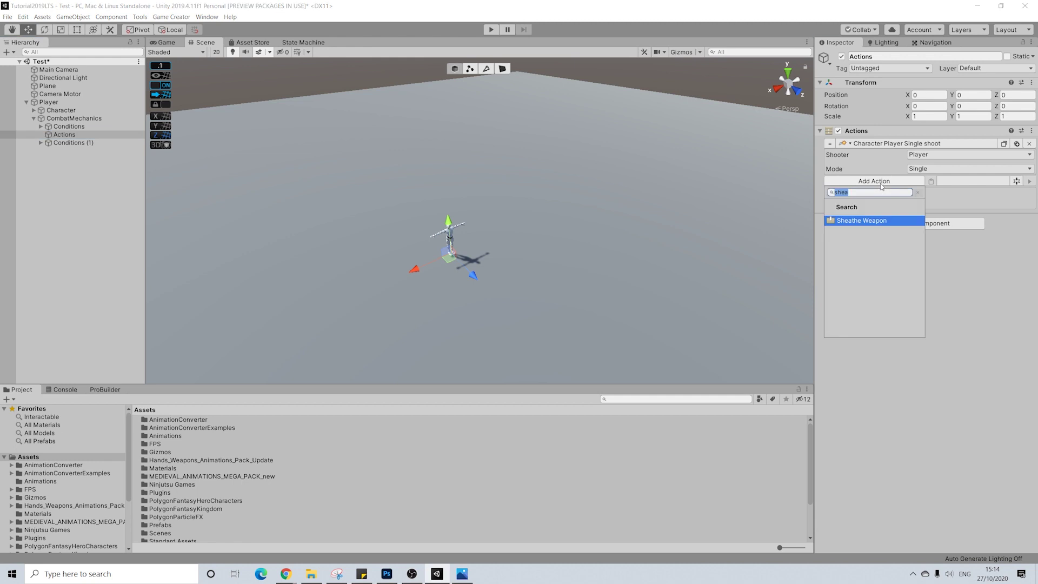
pyautogui.write('comb')
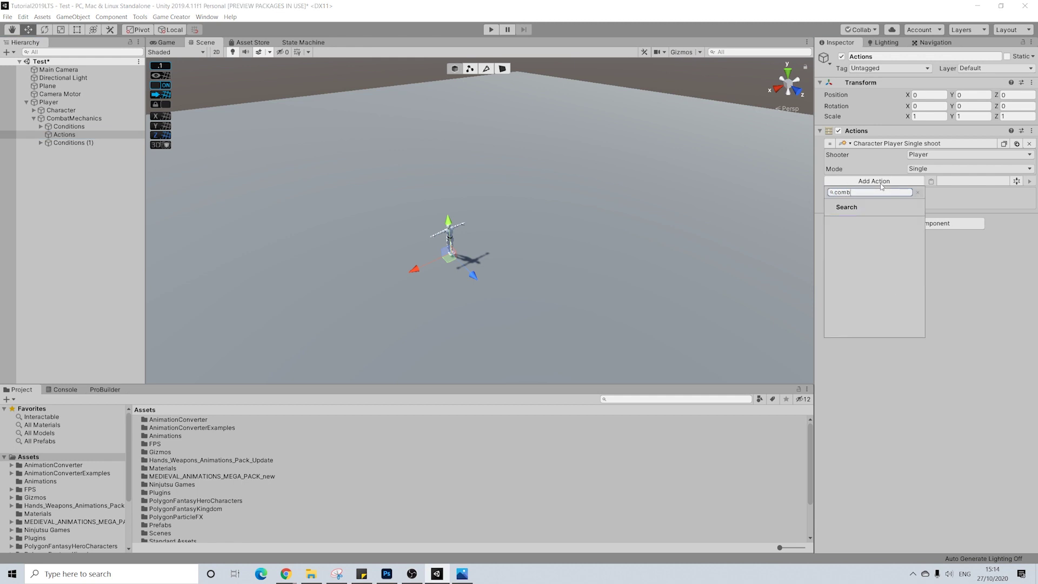
pyautogui.press('BackSpace')
pyautogui.press('BackSpace')
pyautogui.press('BackSpace')
pyautogui.press('BackSpace')
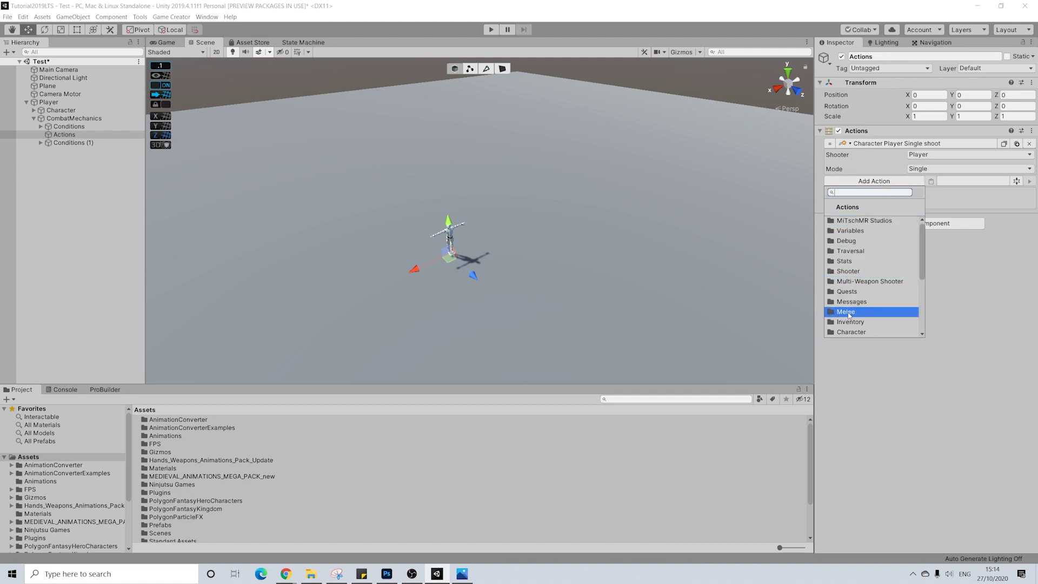
pyautogui.click(848, 313)
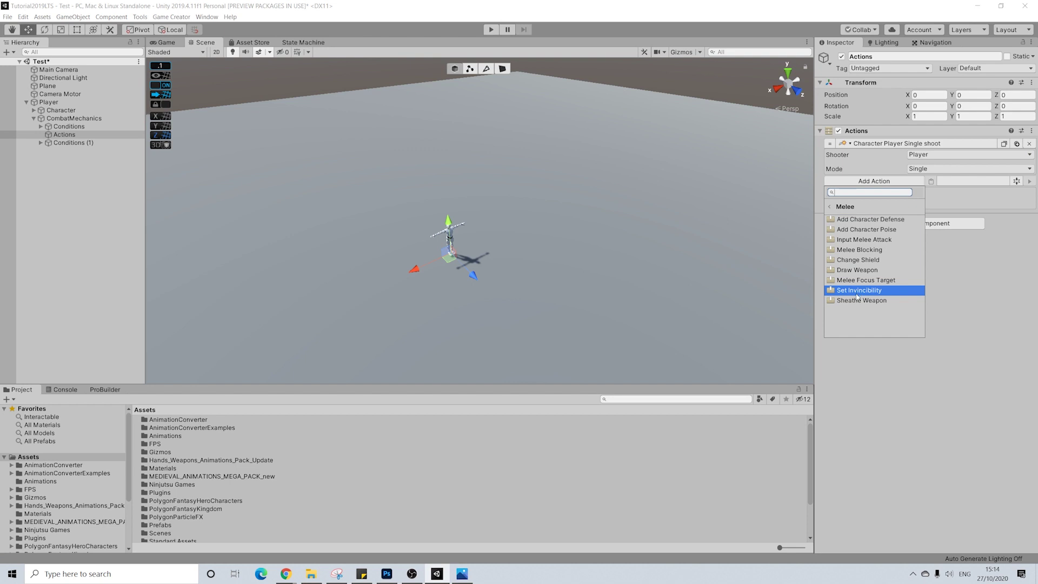
pyautogui.click(863, 239)
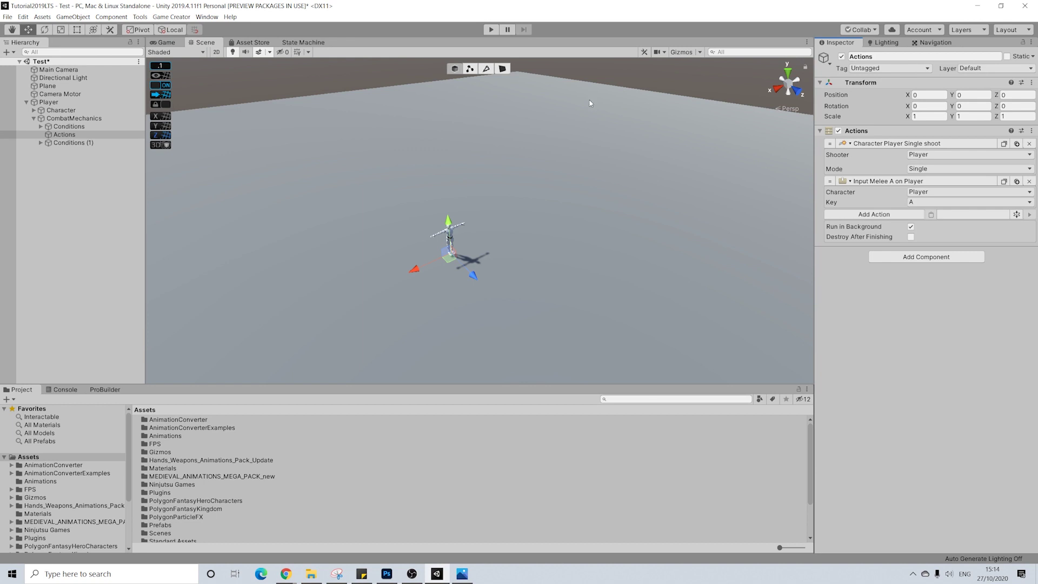
# Run the scene and test firing the revolver in several directions around the character, followed by point-and-click walking.
pyautogui.click(492, 30)
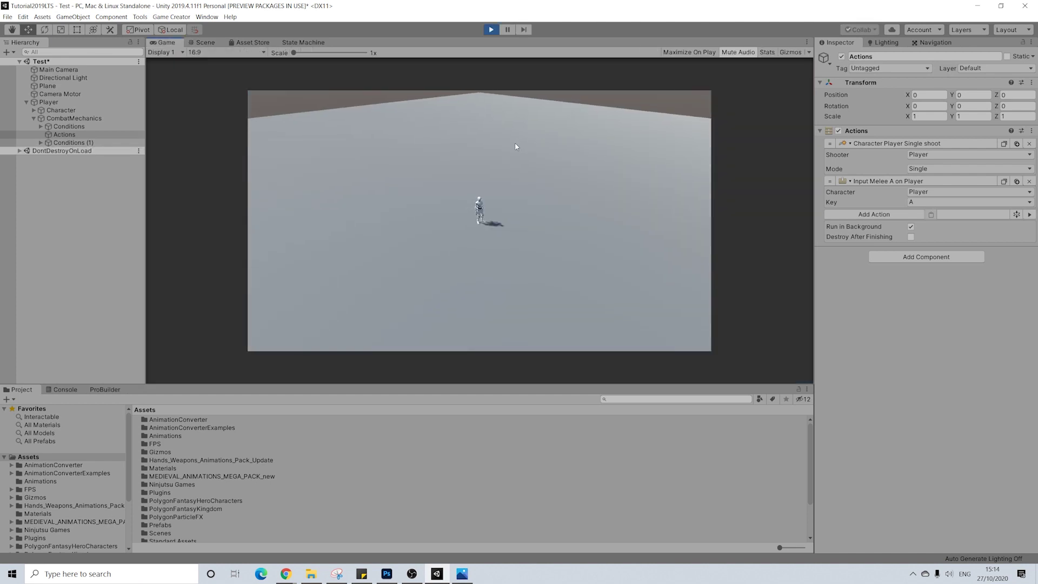
pyautogui.click(518, 144)
pyautogui.click(557, 162)
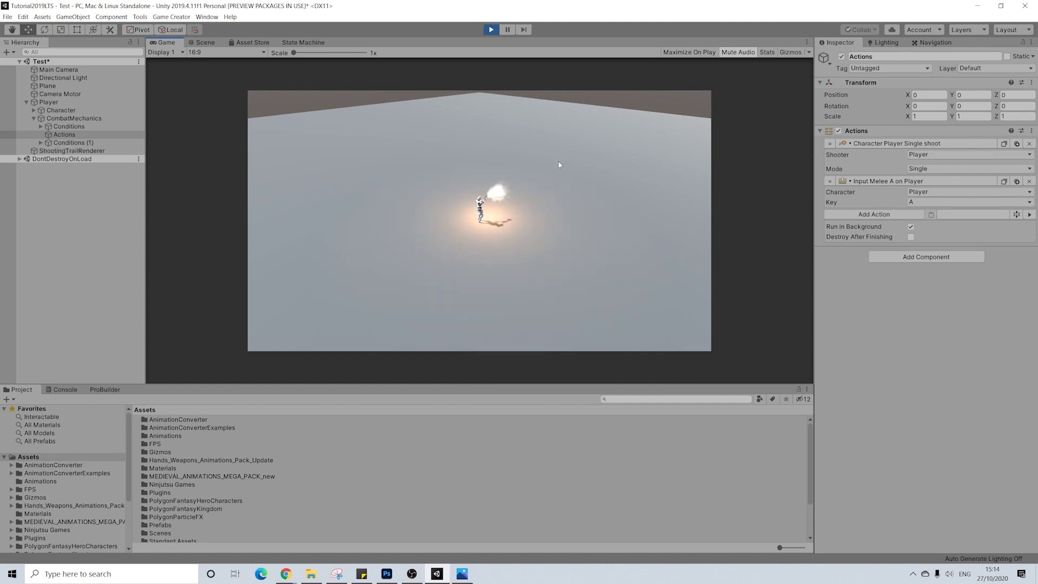
pyautogui.click(492, 152)
pyautogui.click(400, 154)
pyautogui.click(328, 184)
pyautogui.click(360, 249)
pyautogui.click(373, 264)
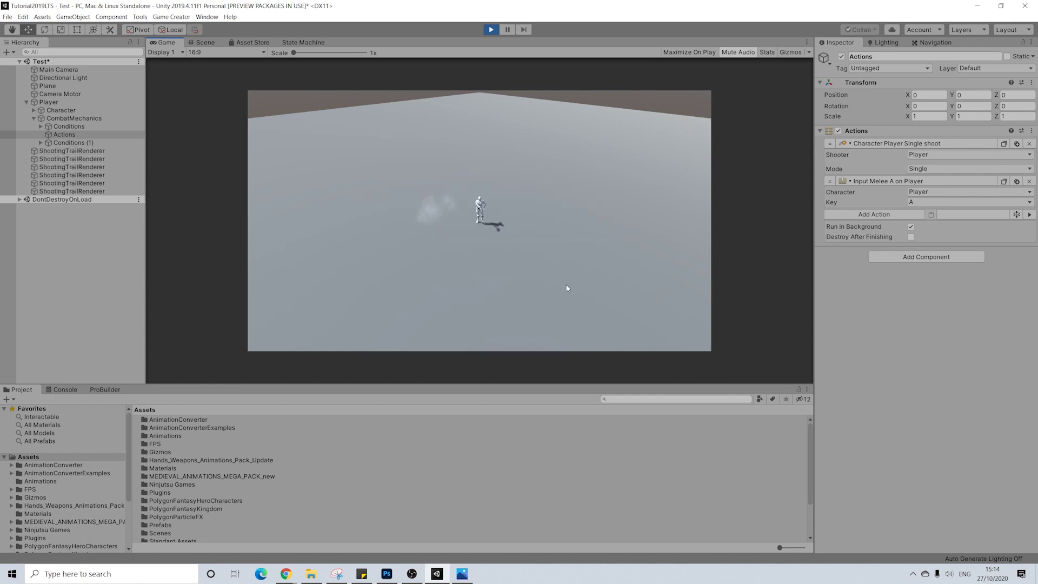
pyautogui.click(643, 270)
pyautogui.click(622, 275)
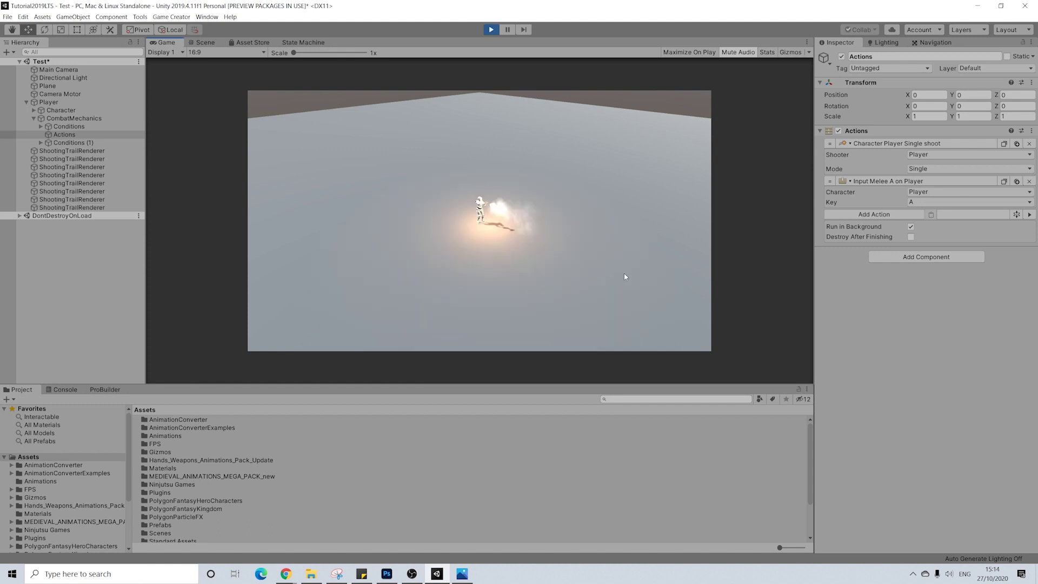
pyautogui.click(541, 286)
pyautogui.click(497, 287)
pyautogui.click(459, 285)
pyautogui.click(433, 285)
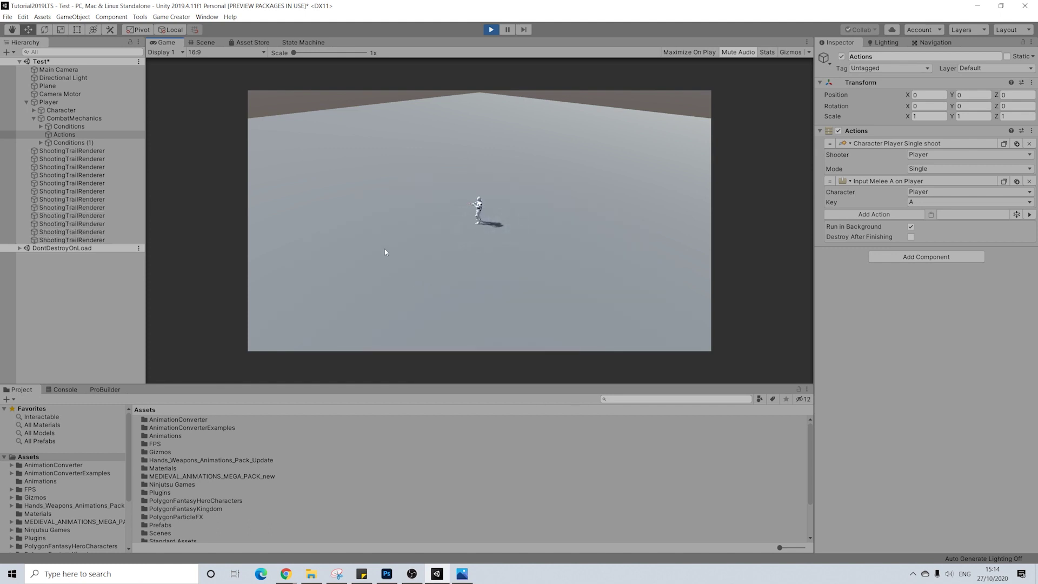
pyautogui.press('a')
pyautogui.click(328, 227)
pyautogui.click(327, 238)
pyautogui.click(341, 257)
pyautogui.click(378, 278)
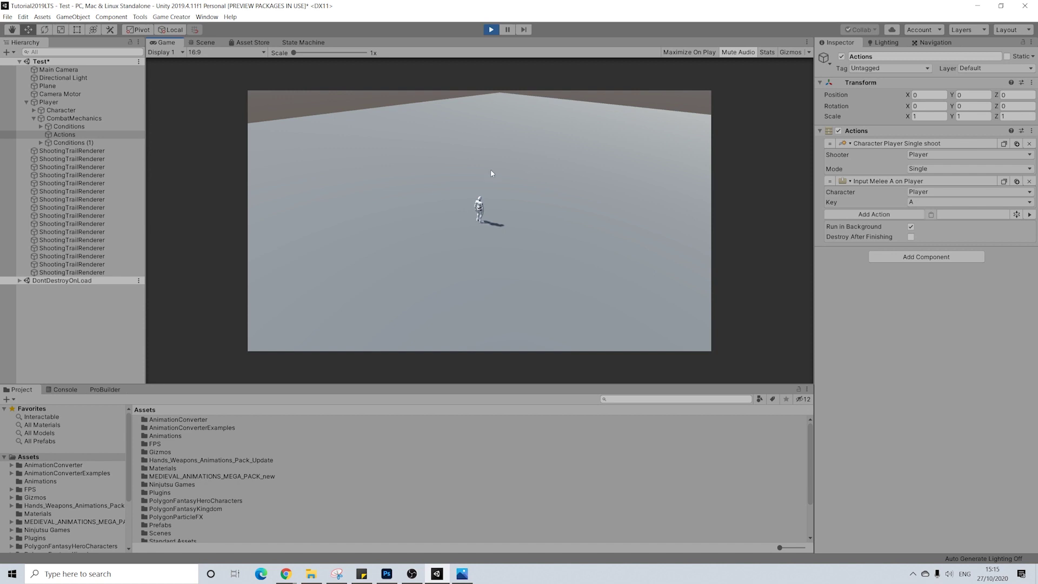
pyautogui.click(555, 181)
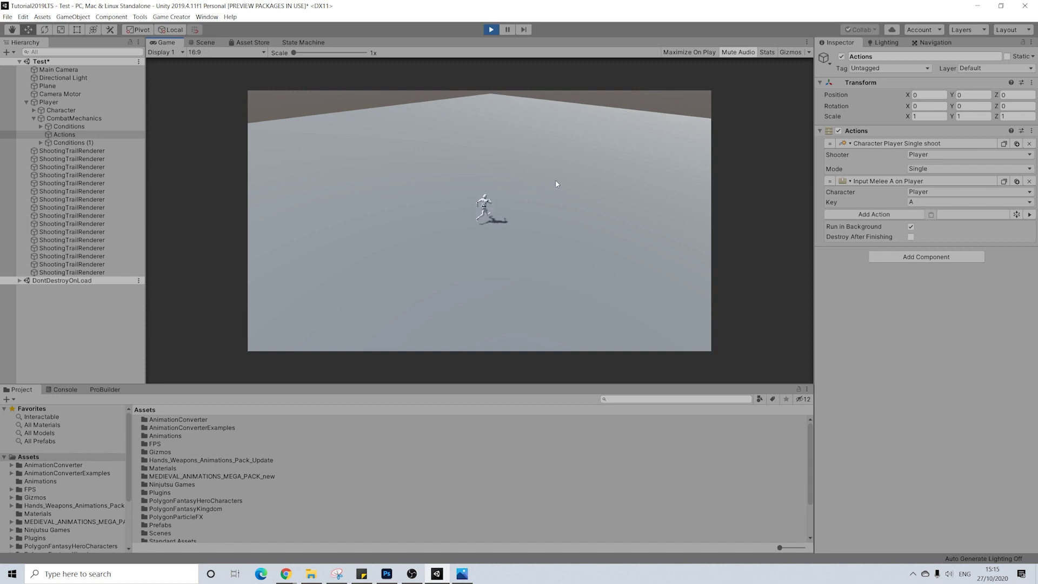
# Add a Character Melee component to the Player object while the game is running.
pyautogui.click(60, 101)
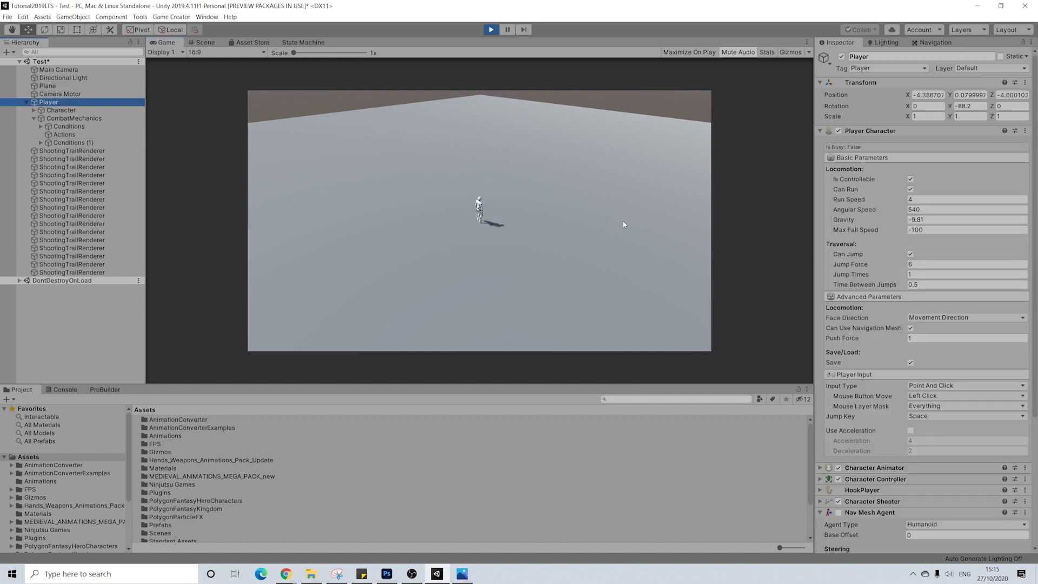
pyautogui.scroll(-5, 895, 524)
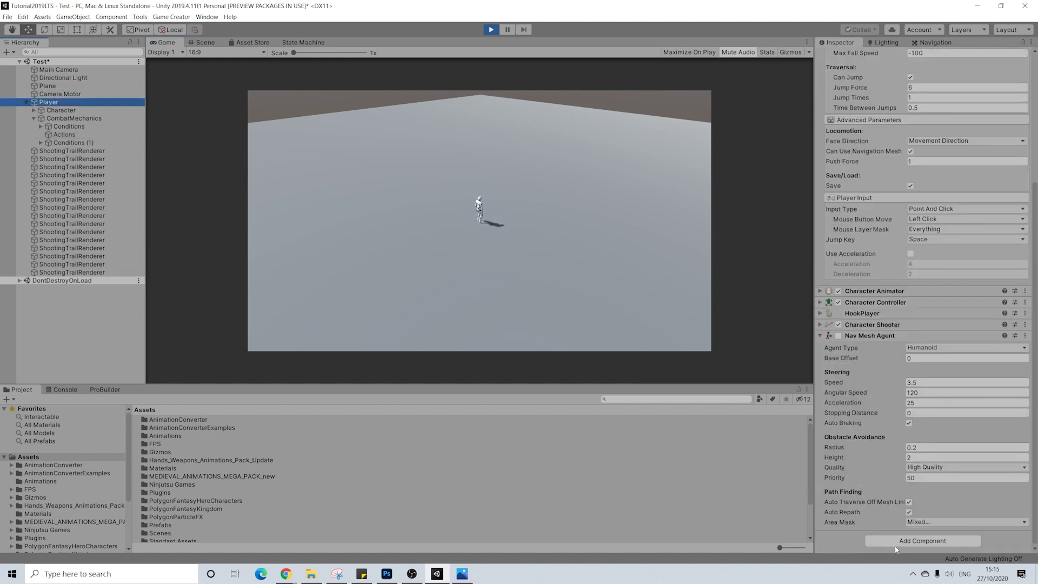
pyautogui.click(896, 549)
pyautogui.click(899, 542)
pyautogui.write('chac')
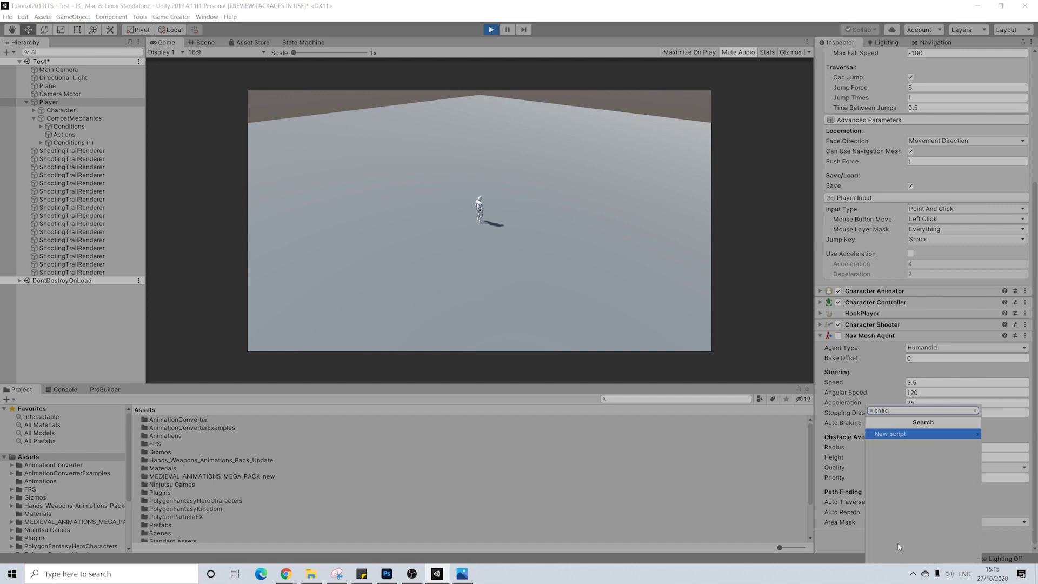
pyautogui.press('BackSpace')
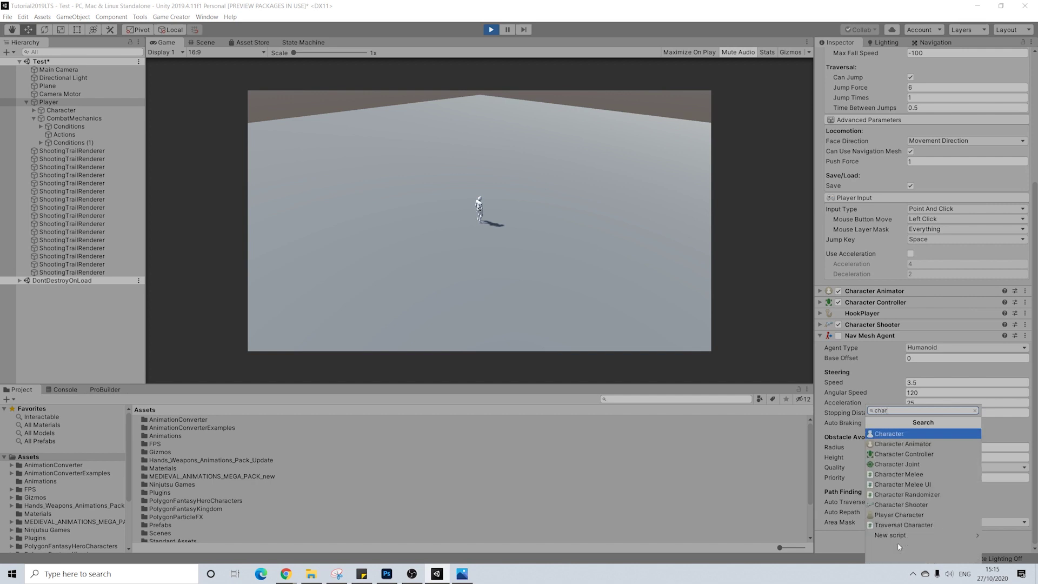
pyautogui.write('ra')
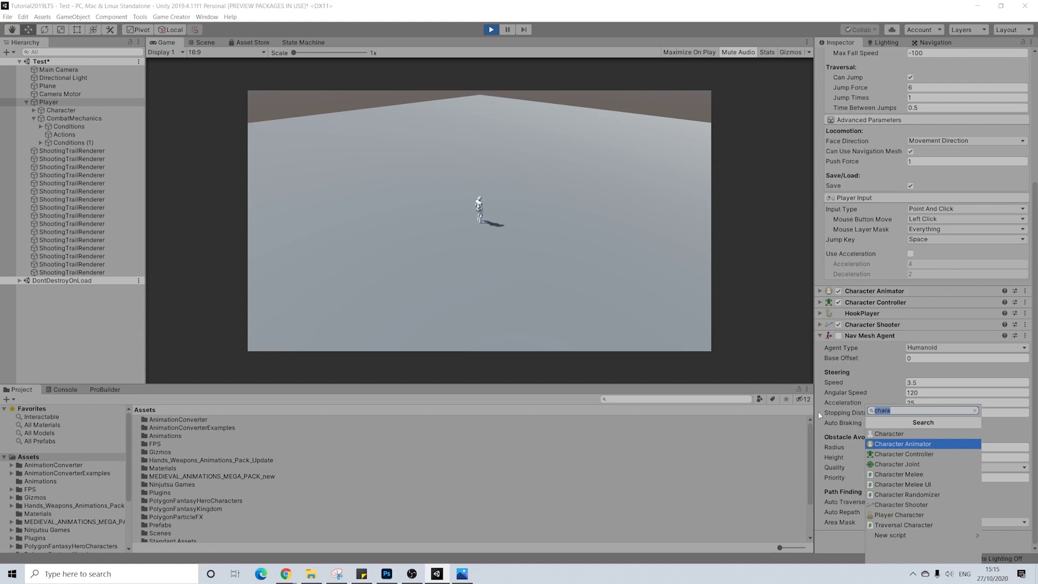
pyautogui.write('mele')
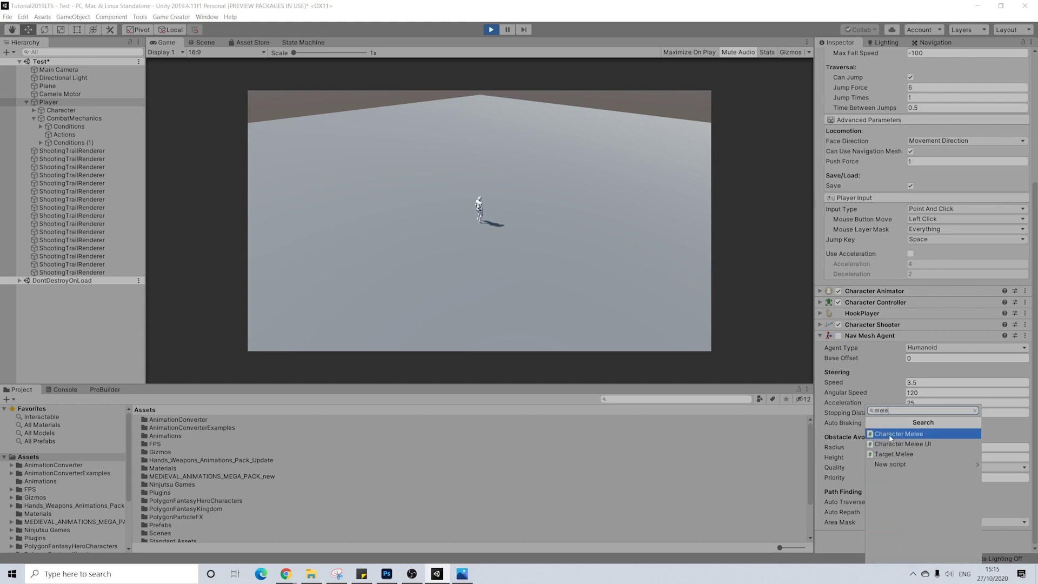
pyautogui.click(899, 433)
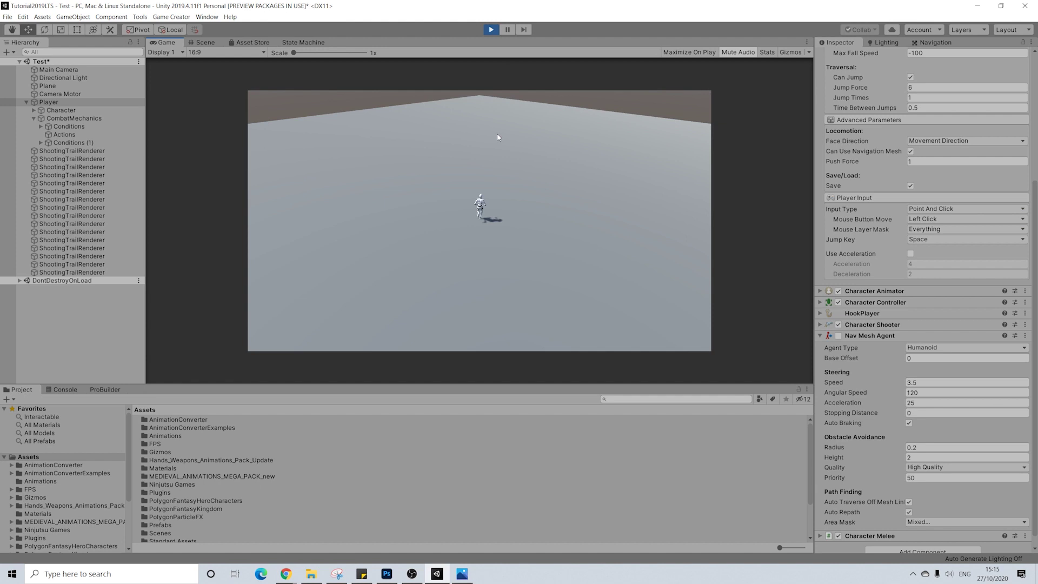
# Draw the sword in the running game and test a series of melee attacks on one spot.
pyautogui.press('1')
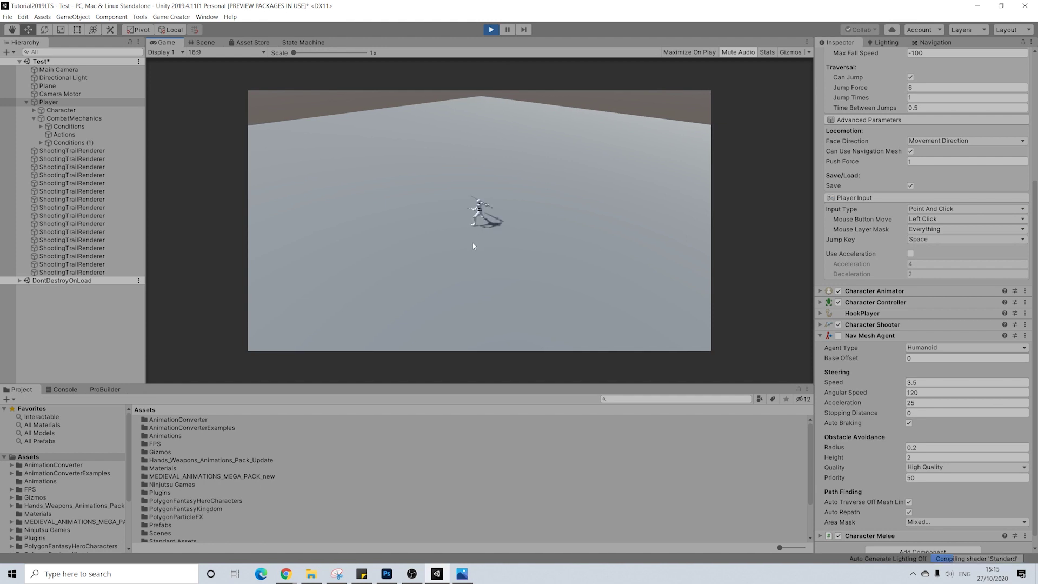
pyautogui.click(396, 246)
pyautogui.click(395, 249)
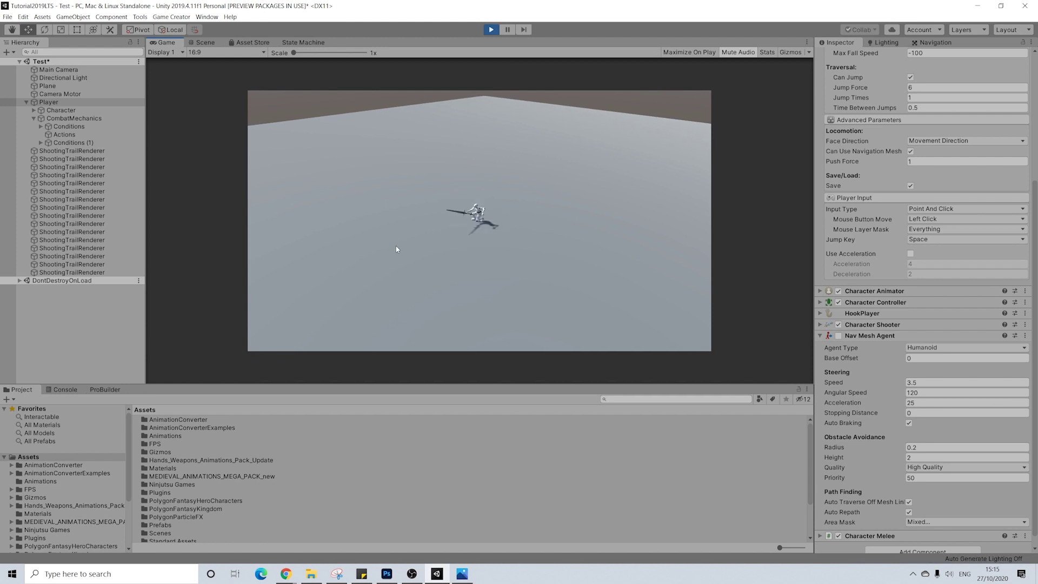
pyautogui.click(396, 249)
pyautogui.click(396, 250)
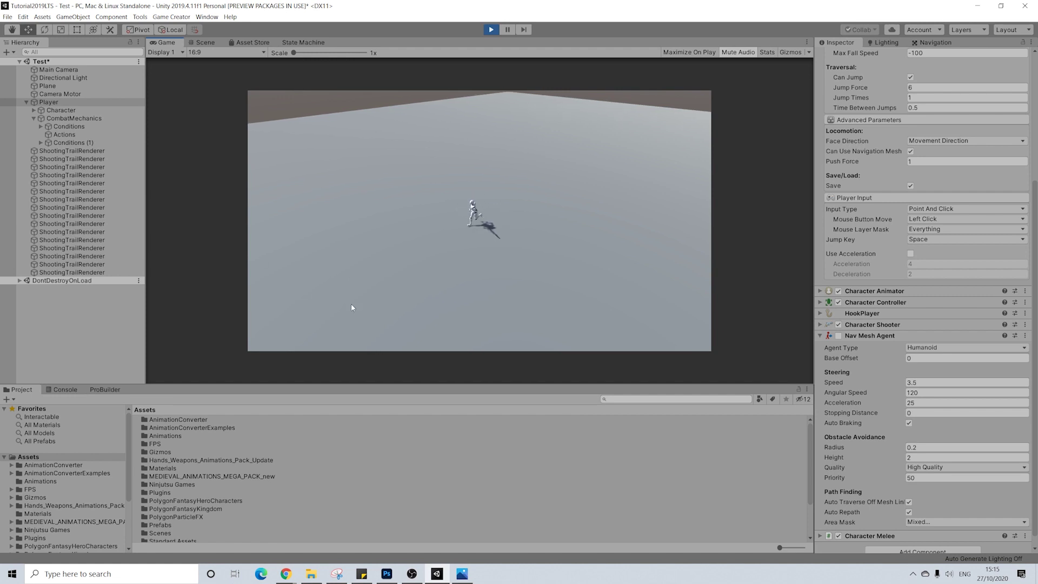
# Select CombatMechanics' Actions object and test moving and swinging the sword in different directions across the plane.
pyautogui.click(64, 134)
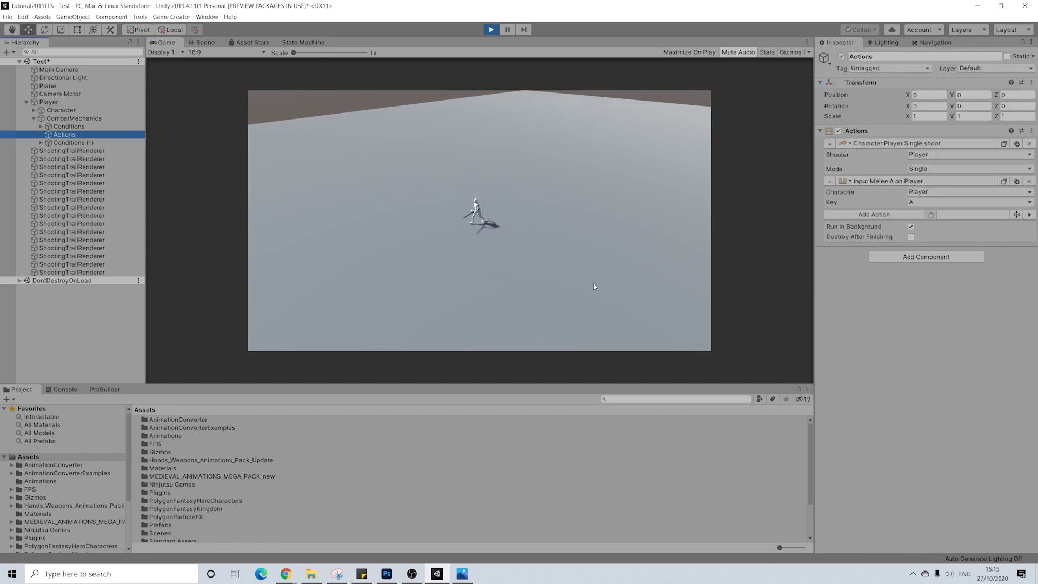
pyautogui.click(471, 300)
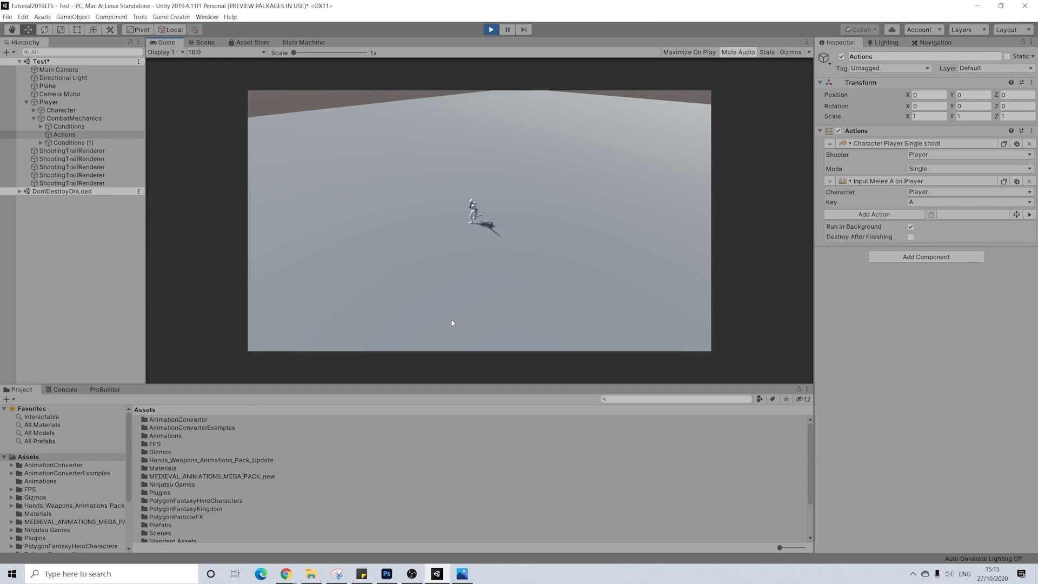
pyautogui.click(553, 329)
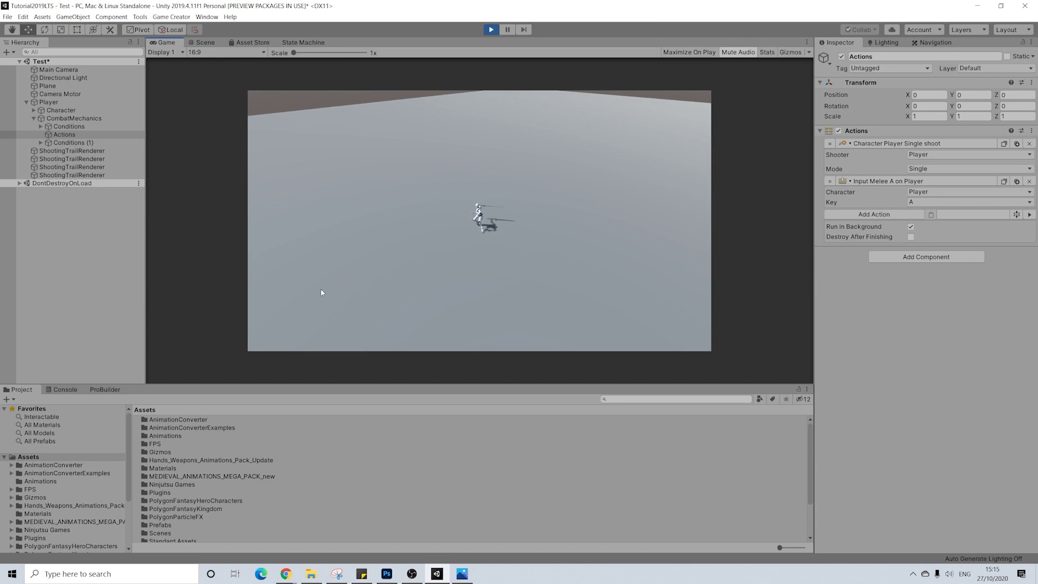
pyautogui.click(306, 278)
pyautogui.click(303, 245)
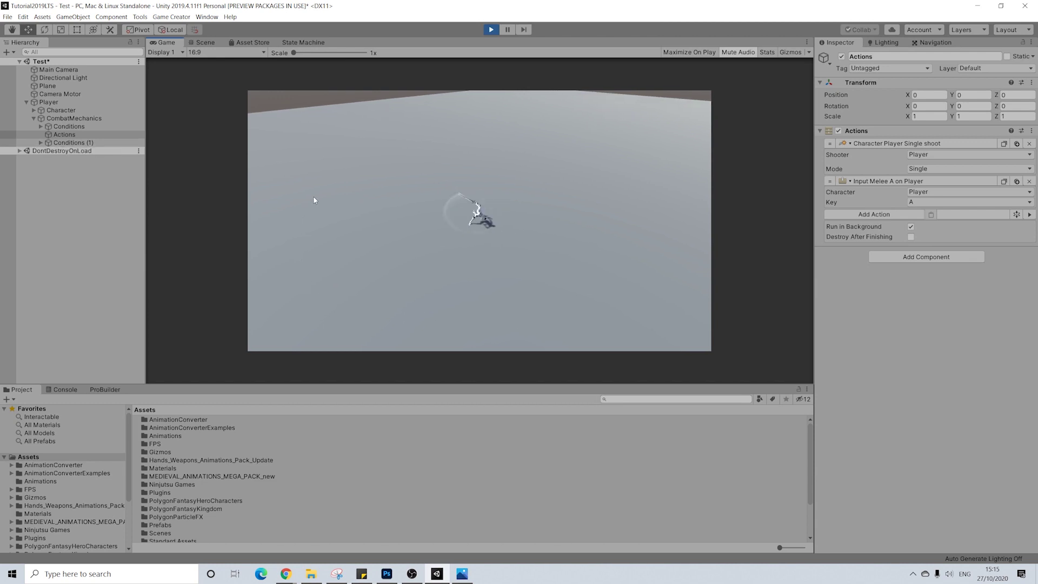
pyautogui.click(322, 167)
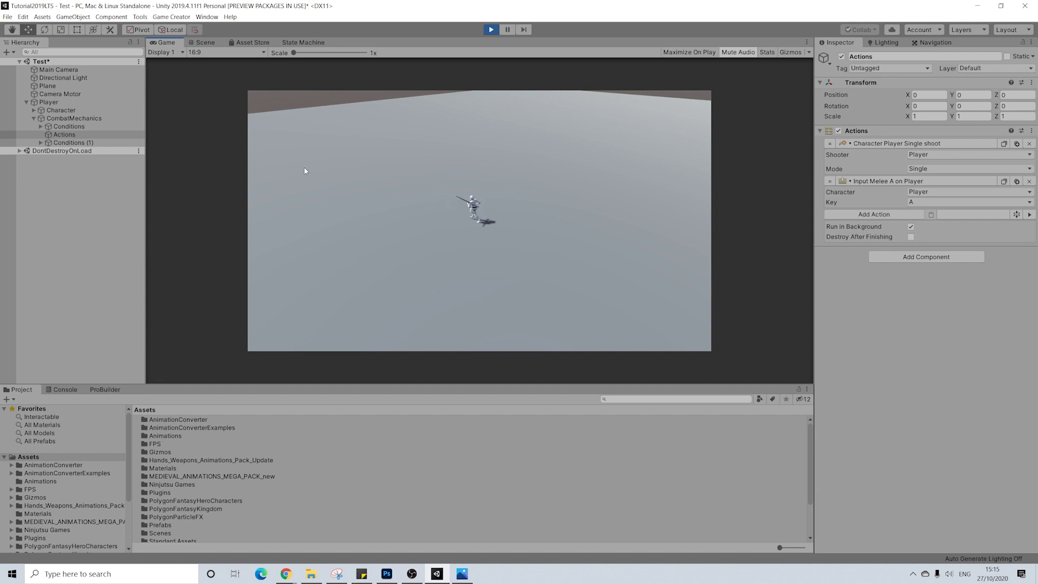
pyautogui.click(297, 191)
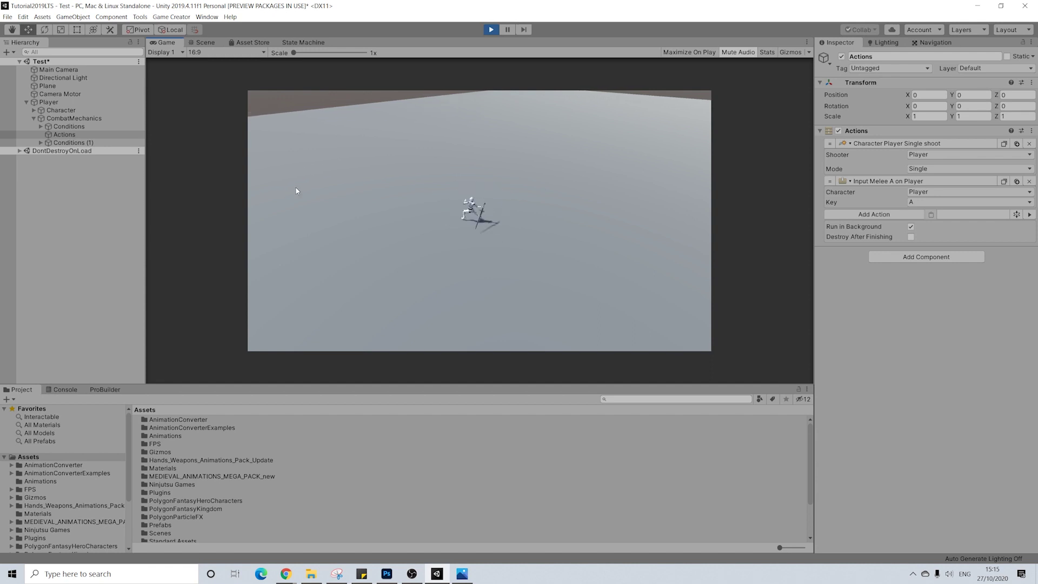
pyautogui.click(298, 190)
pyautogui.click(440, 125)
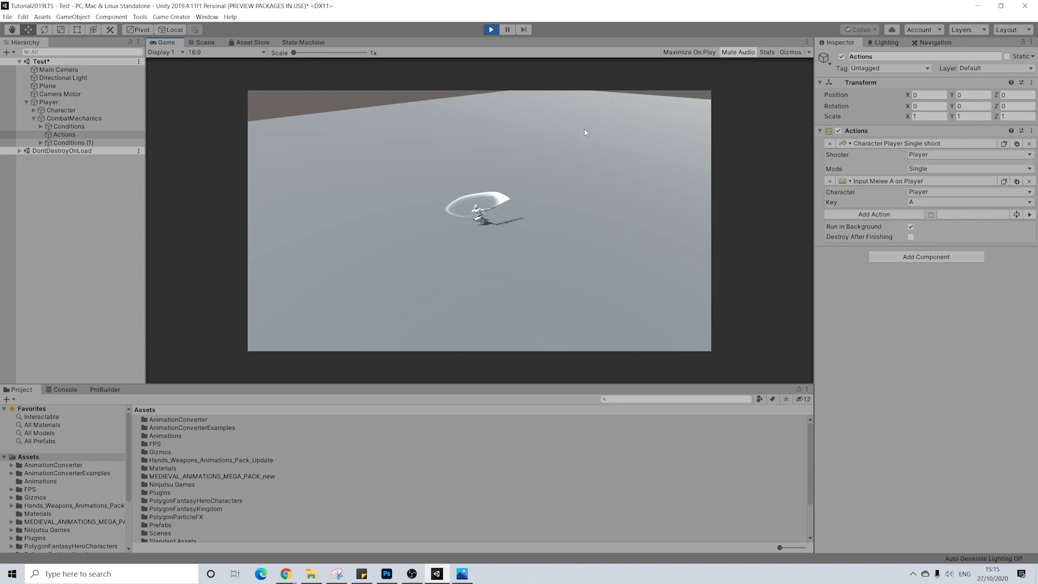
pyautogui.click(674, 179)
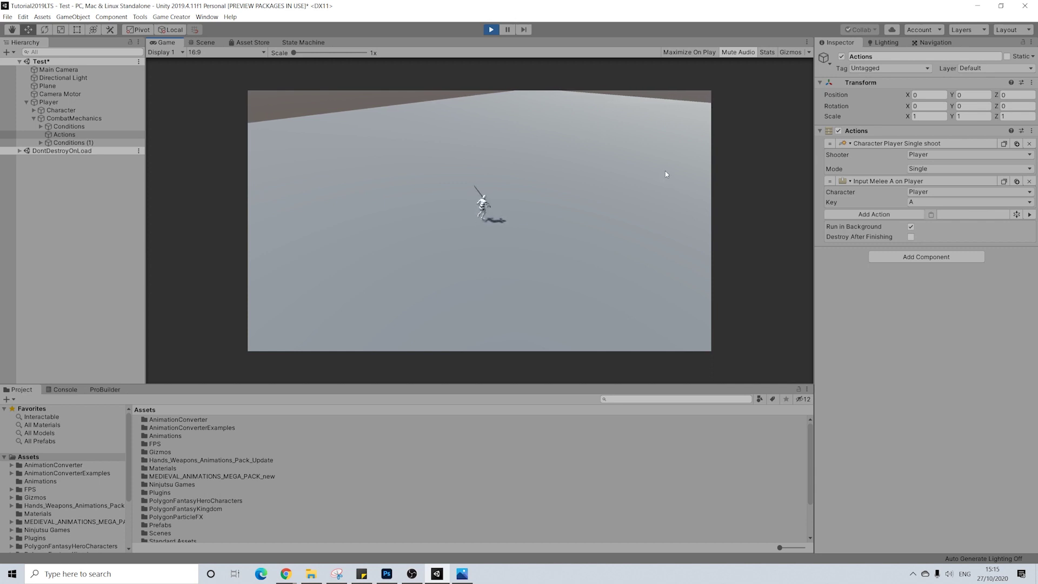
pyautogui.click(572, 281)
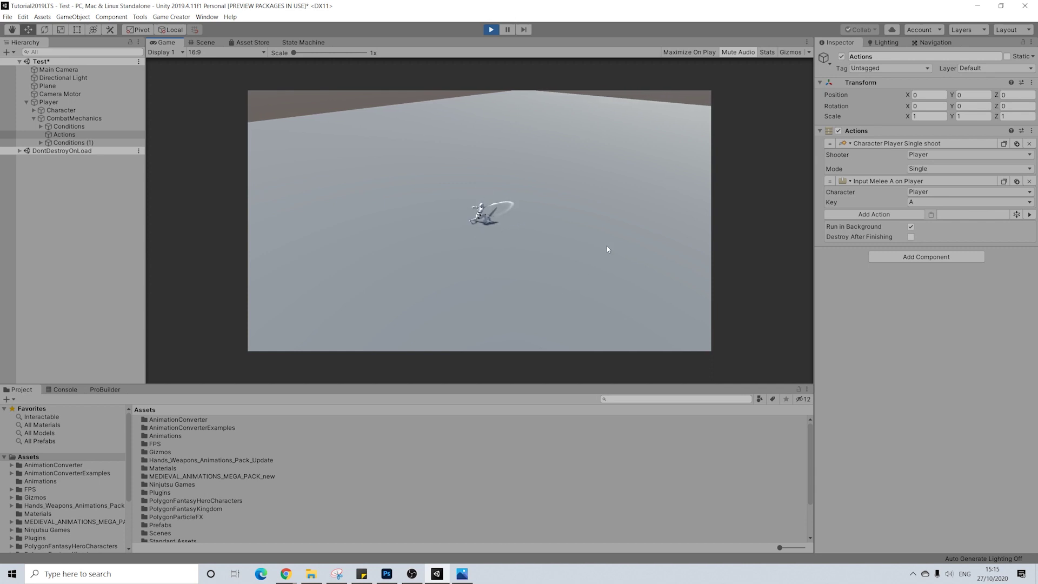
pyautogui.click(584, 271)
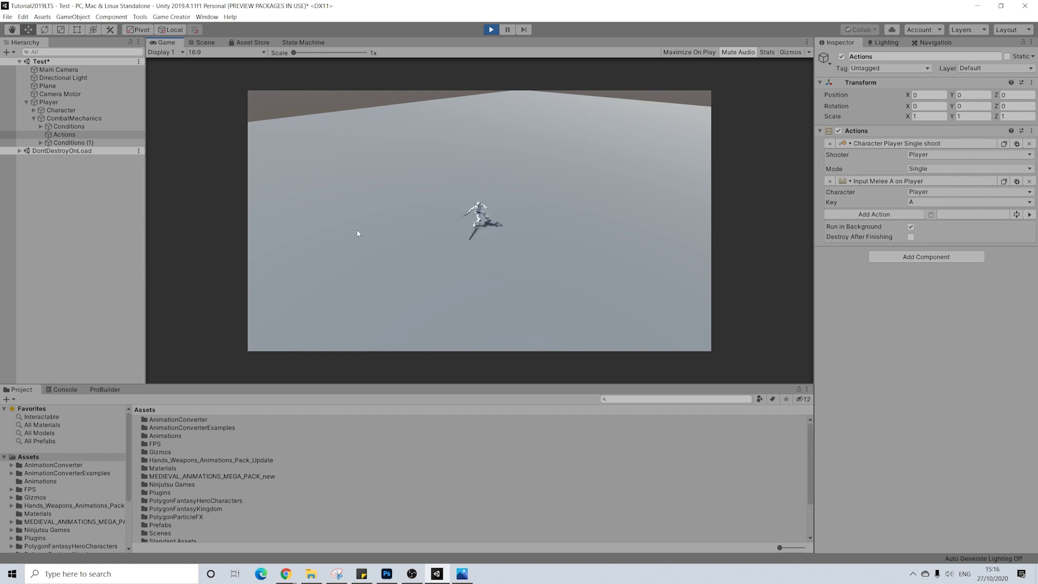
pyautogui.click(358, 232)
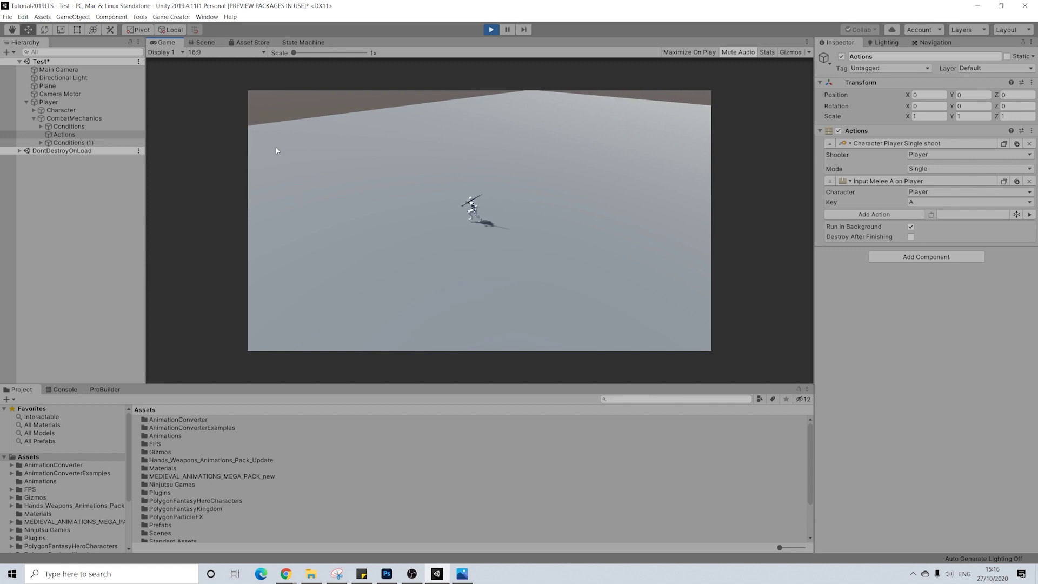
pyautogui.click(292, 162)
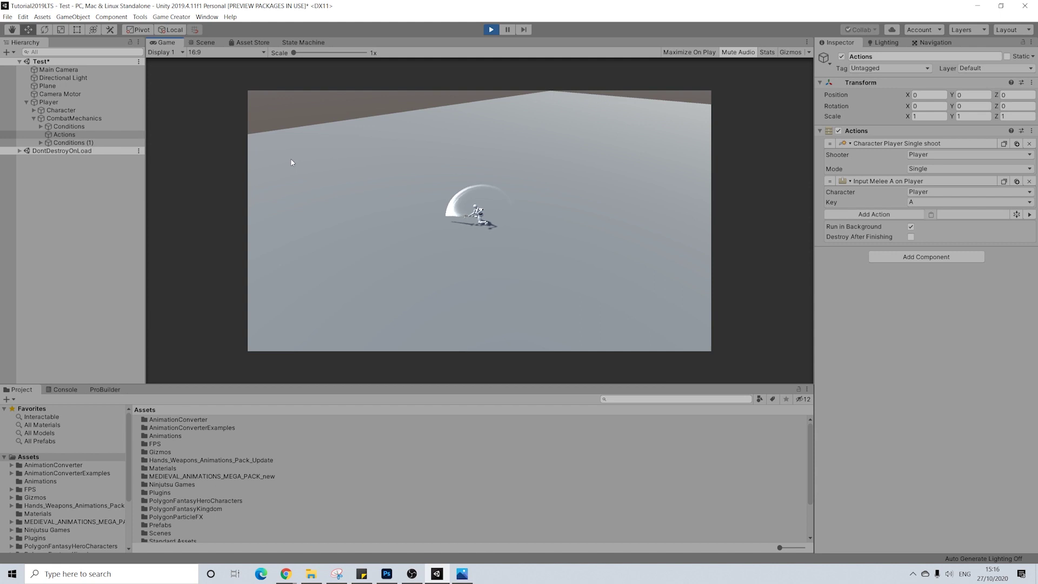